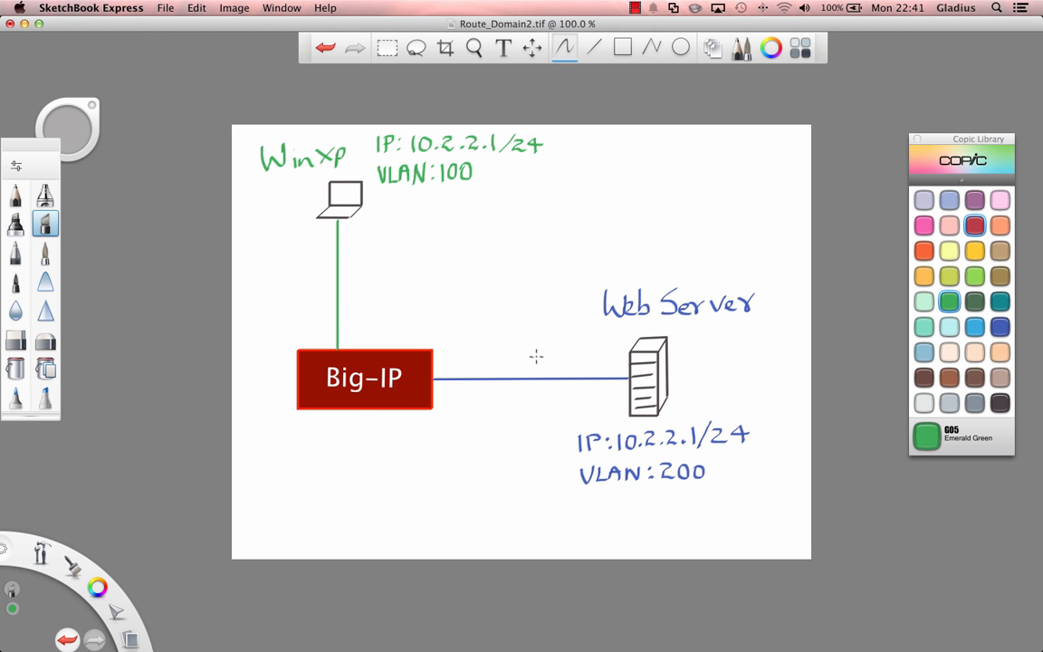
Switch to Terminal and highlight the entries from eth2 through eth2:4 in the interface listing
key("ctrl+Right")
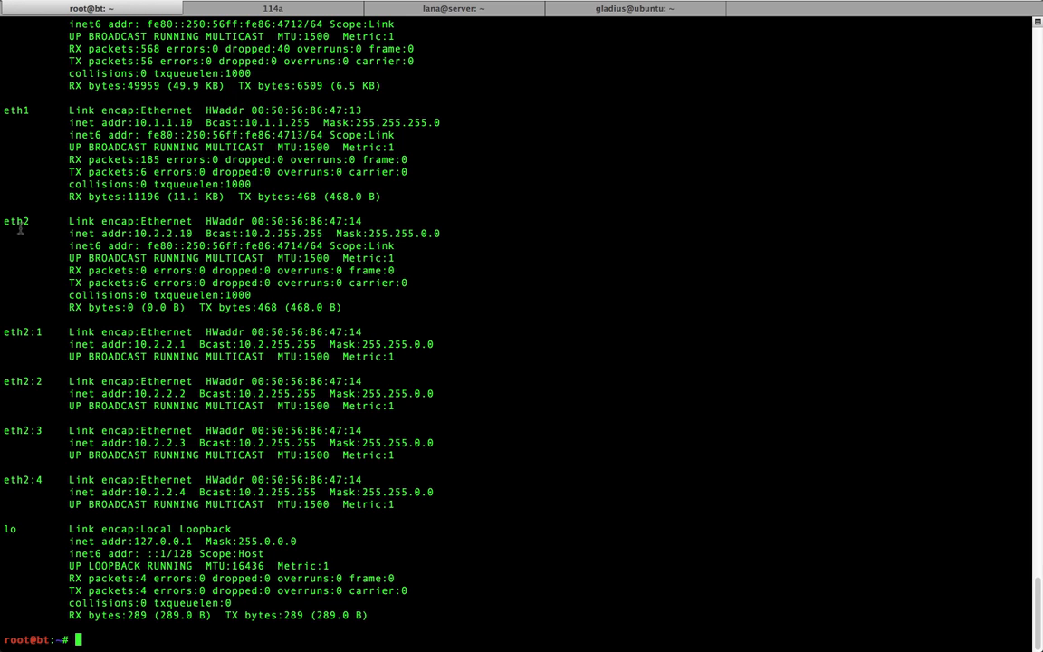
left_click_drag(5, 220, 435, 506)
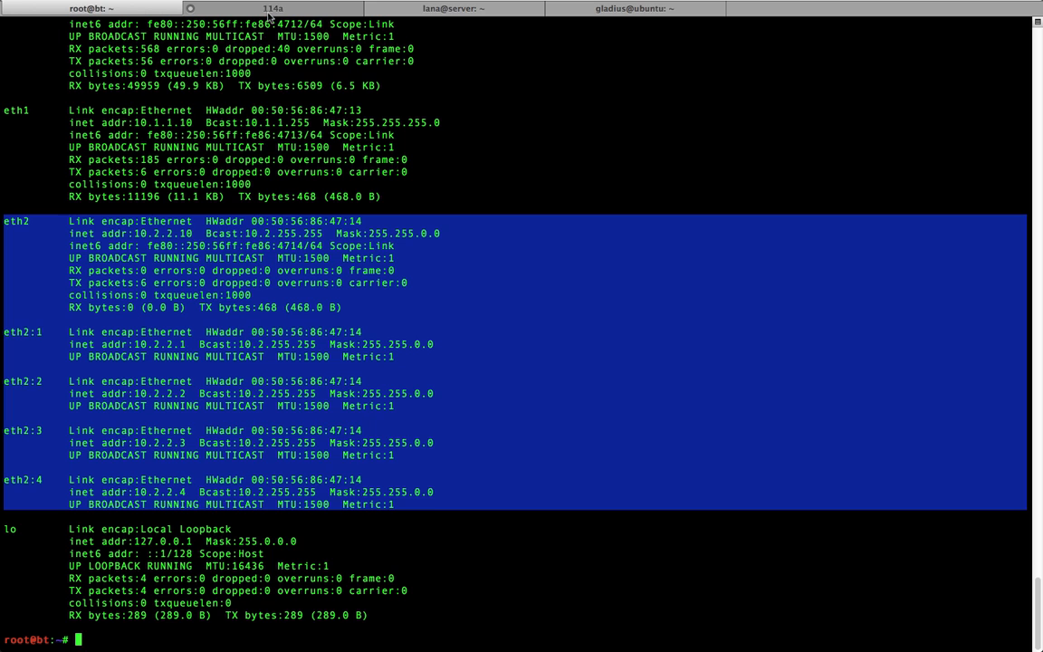
left_click(270, 10)
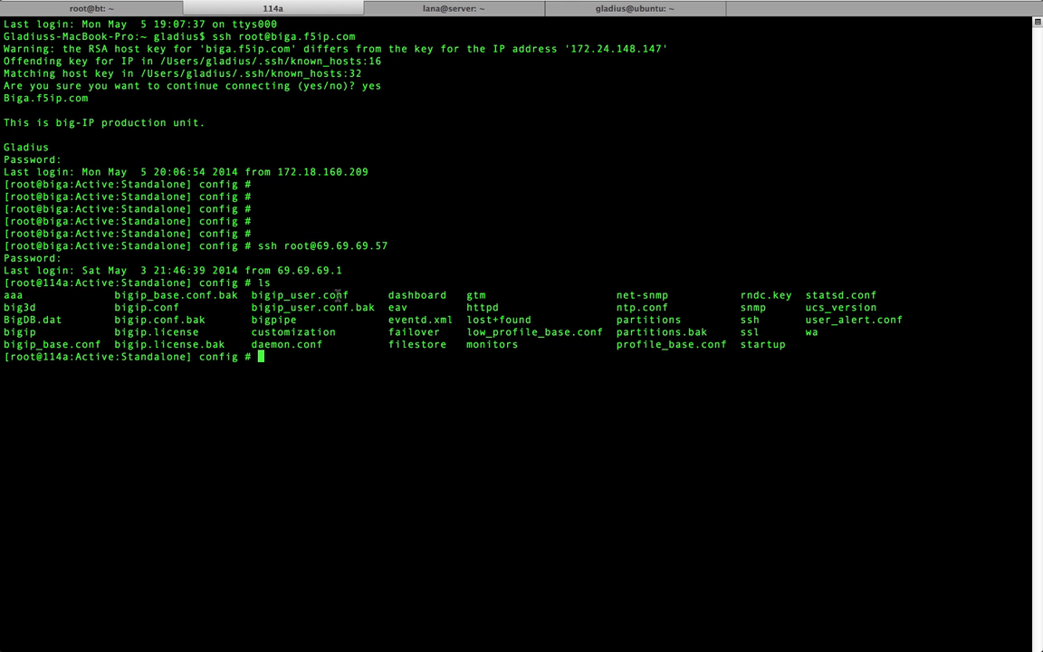
key("Return")
key("Return")
key("Return")
key("Return")
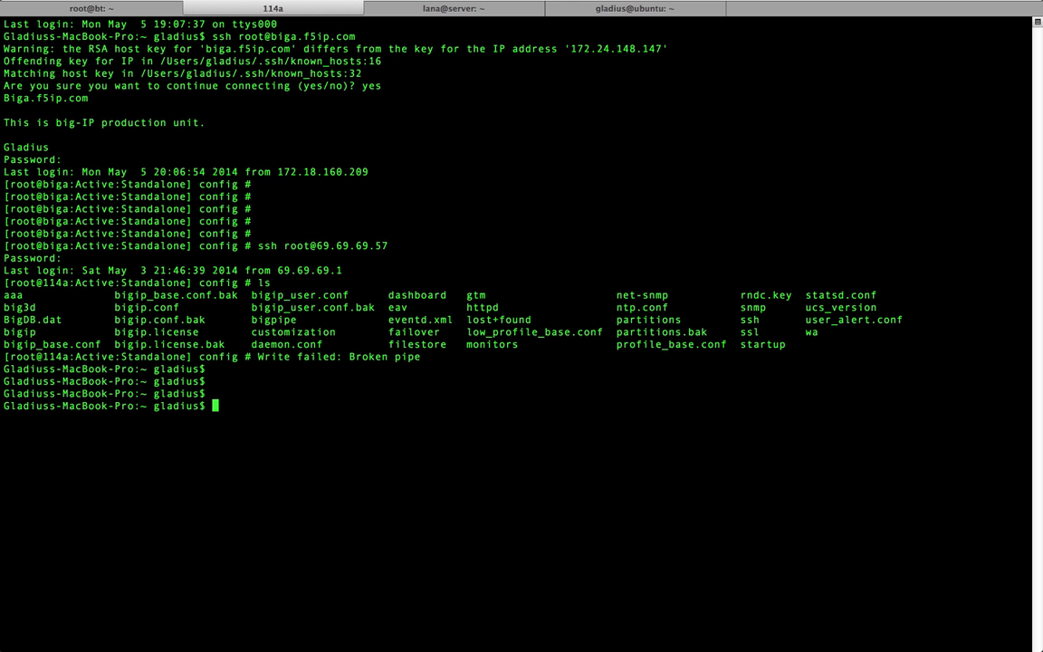
key("Up")
key("Return")
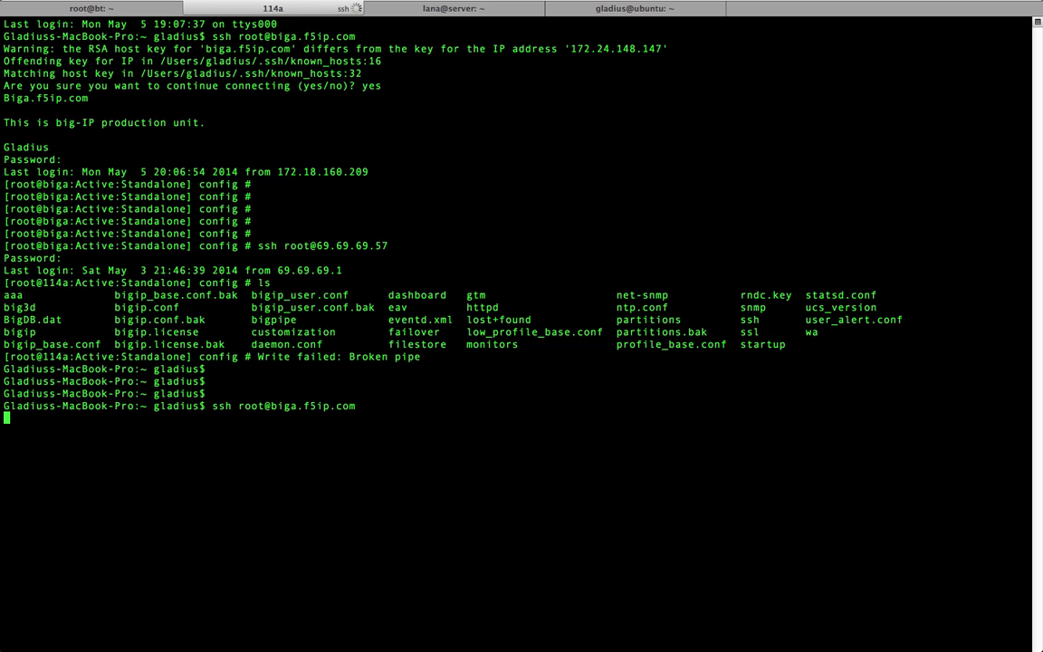
type("yes")
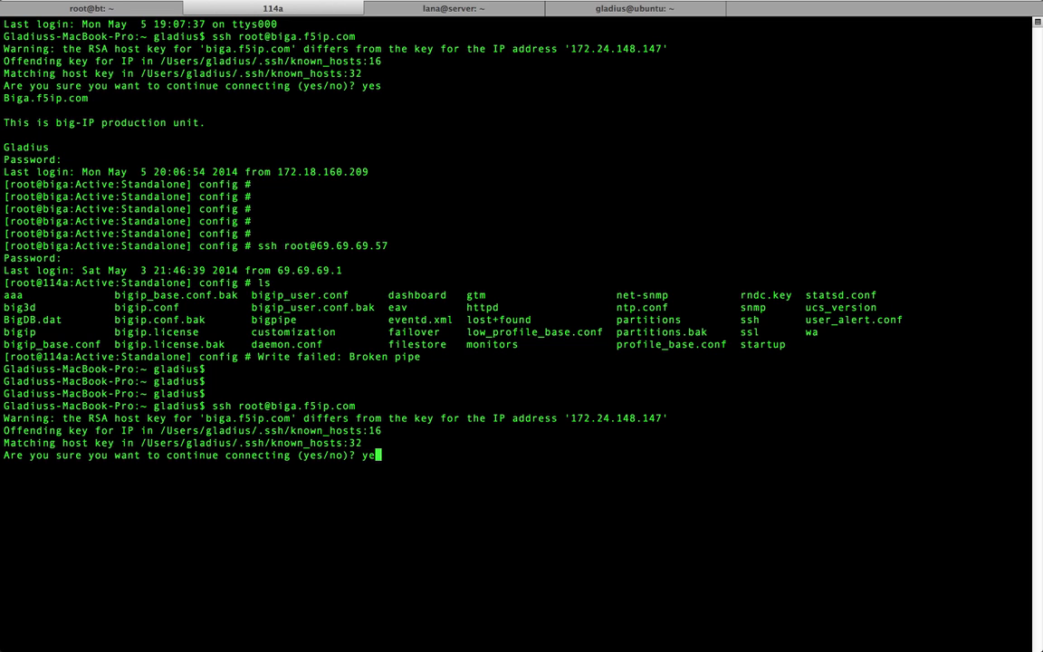
key("Return")
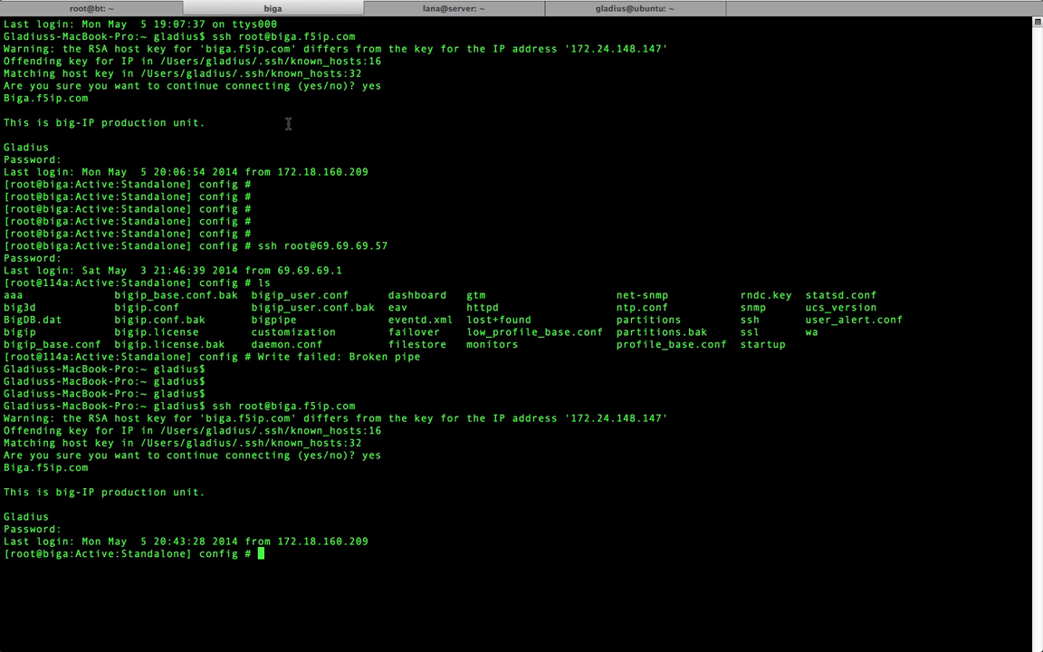
Switch to the browser and log in to the BIG-IP Configuration Utility as admin with the prefilled credentials
key("ctrl+Right")
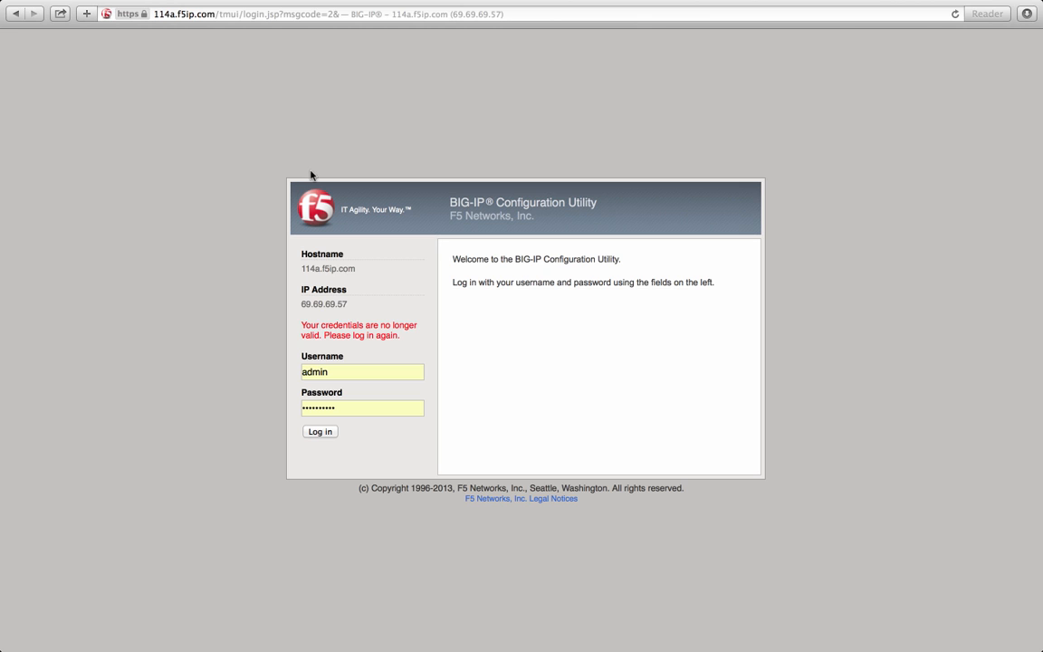
left_click(319, 432)
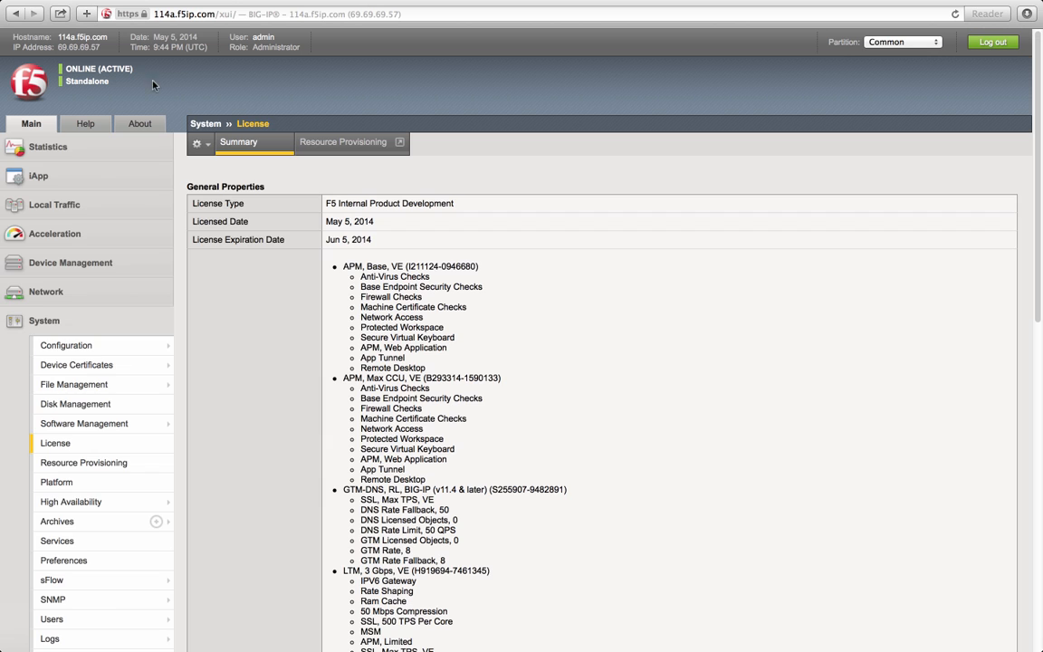
Open the general device configuration under System and highlight the BIG-IP software version
mouse_move(96, 347)
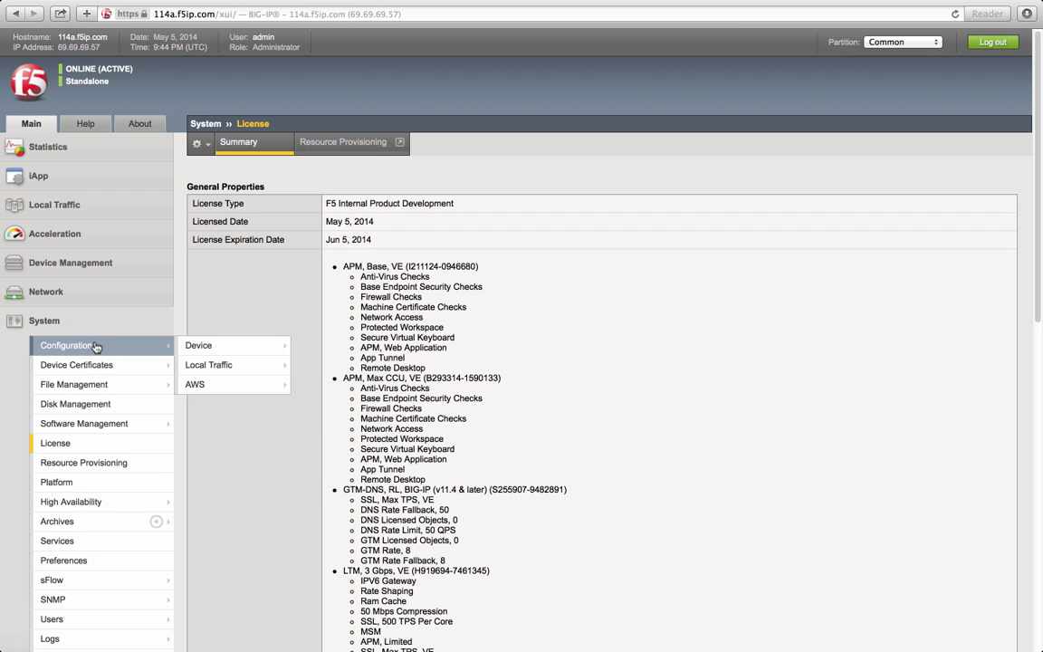
mouse_move(201, 346)
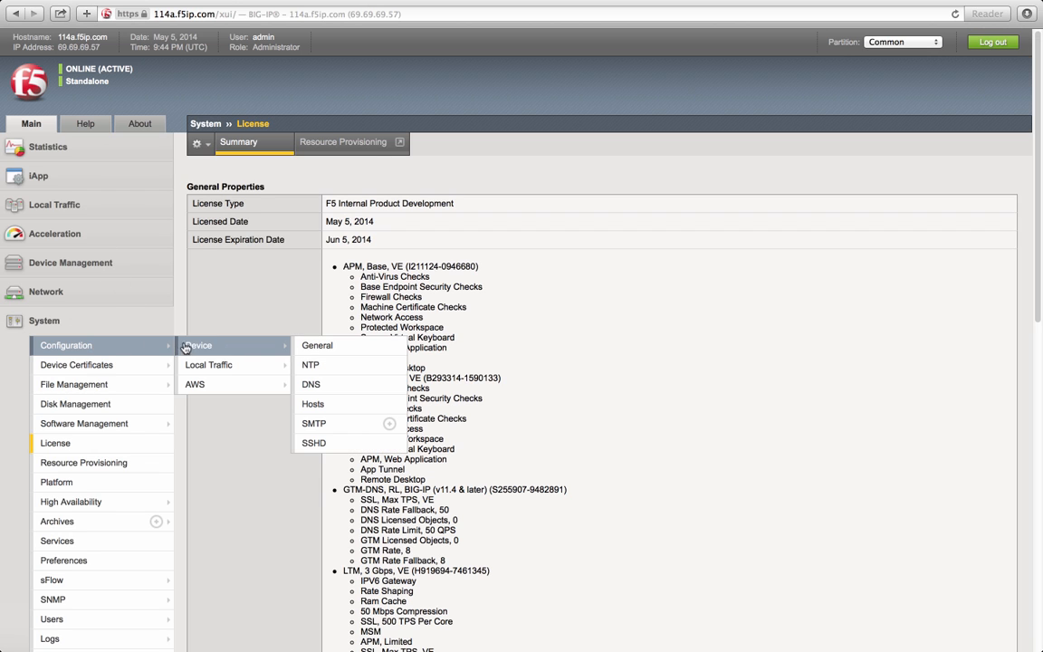
left_click(316, 346)
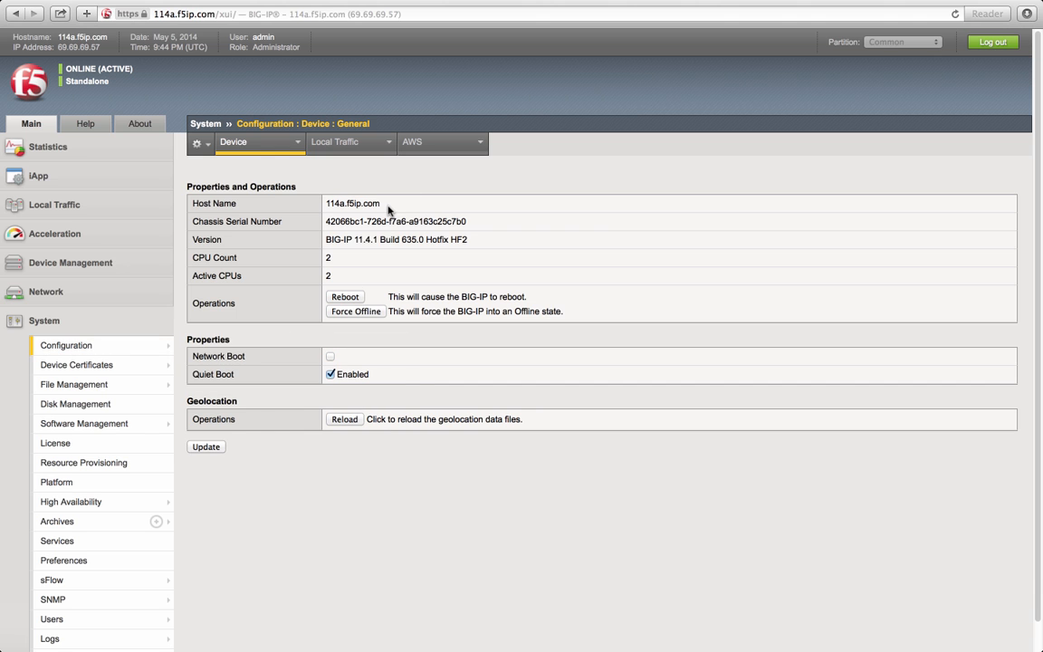
left_click_drag(325, 239, 468, 240)
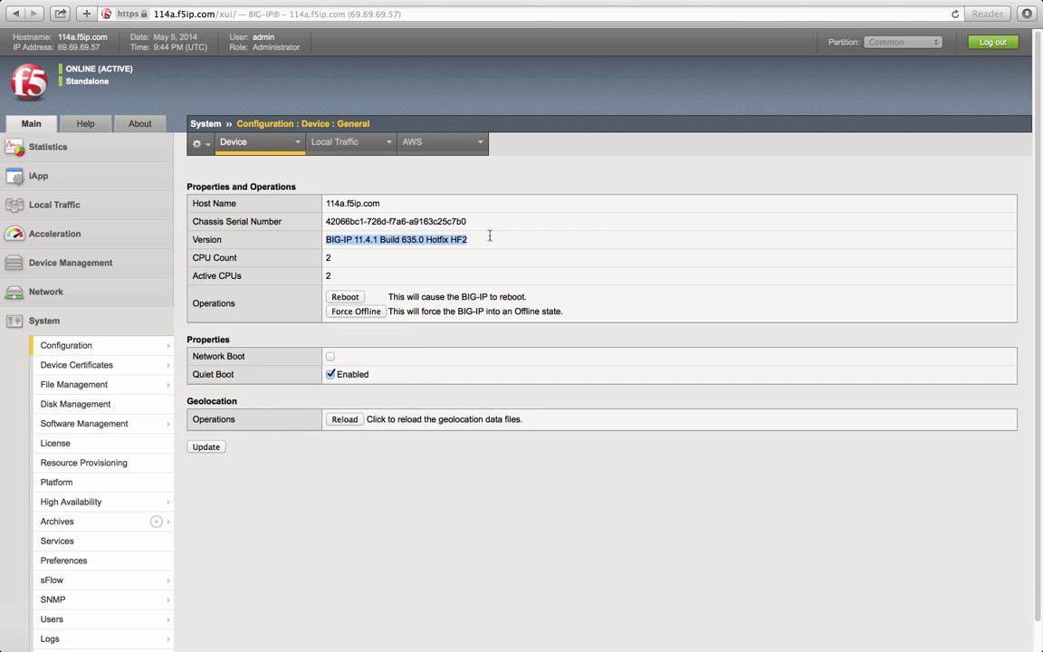
left_click(482, 247)
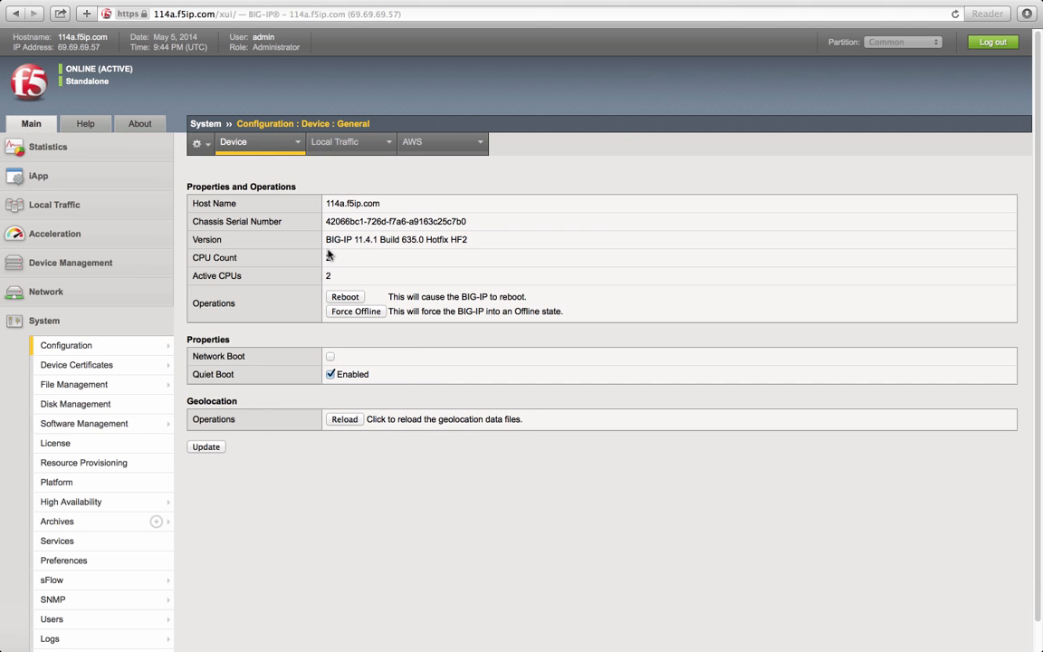
Switch to the remote XP session, dismiss its connection error and reconnect to the XP1 desktop in Microsoft Remote Desktop
key("ctrl+Left")
key("ctrl+Right")
key("ctrl+Right")
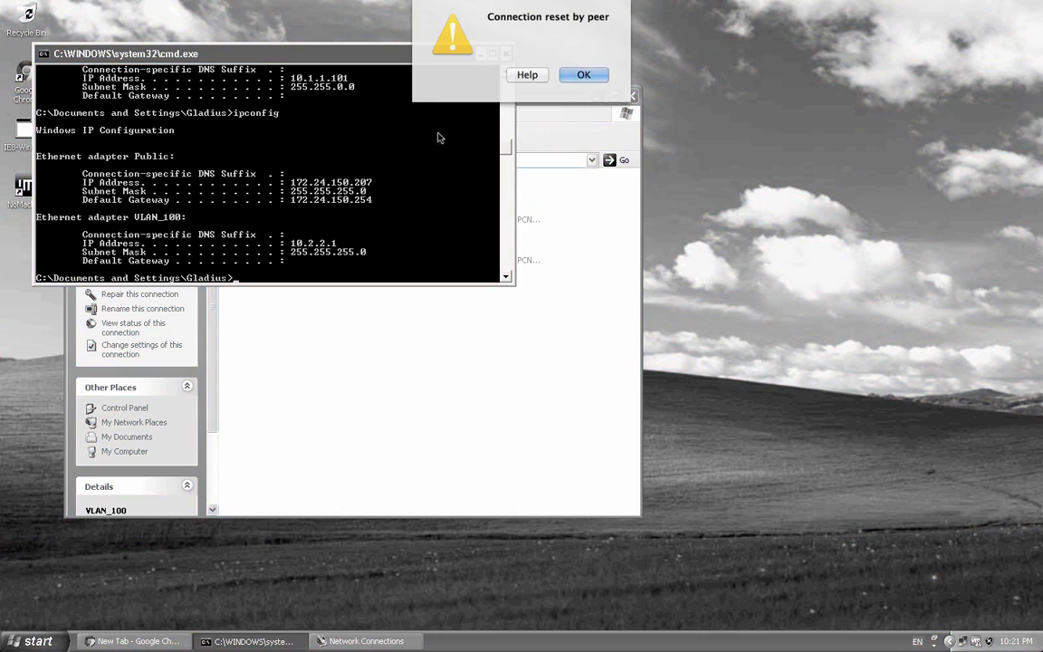
left_click(581, 77)
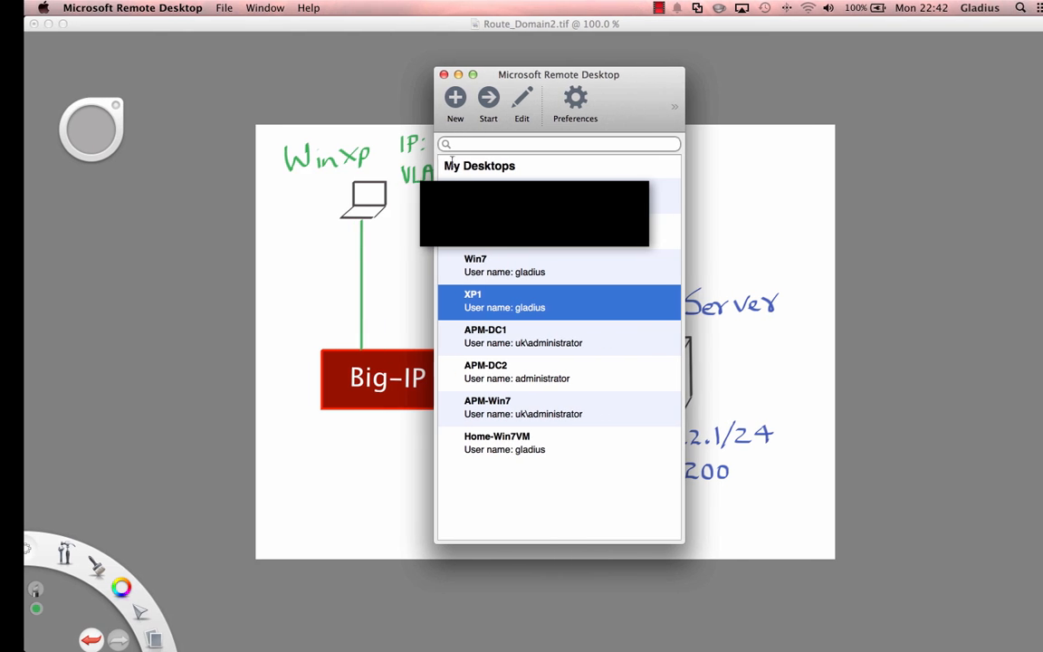
double_click(478, 305)
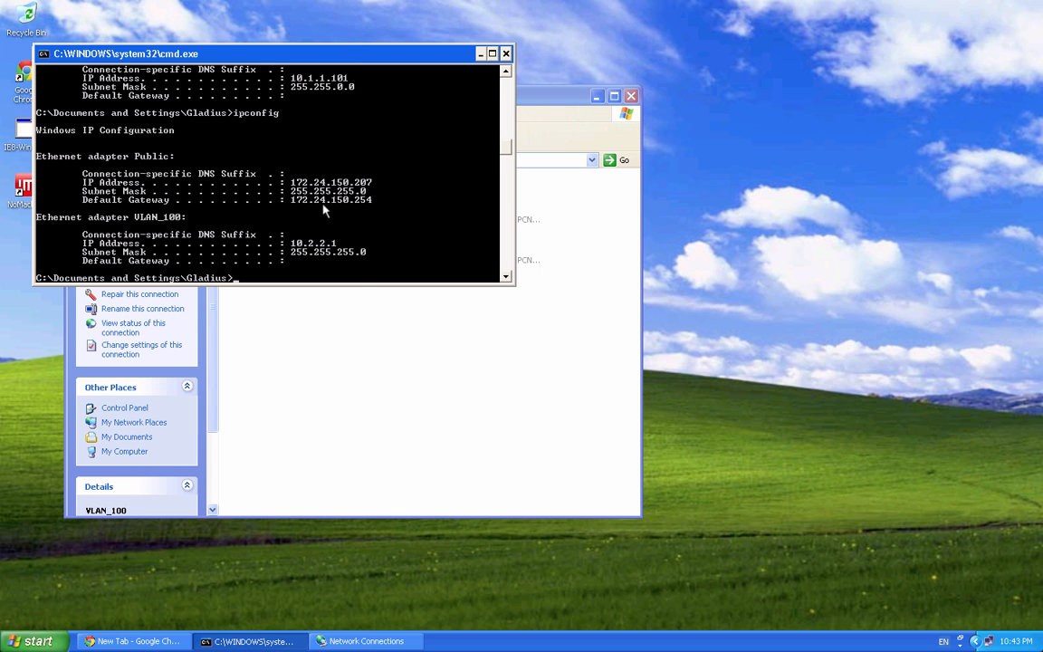
Review the root@bt interface listing, the BIG-IP device page and the XP1 IP configuration, ending on the SketchBook network diagram
key("ctrl+Left")
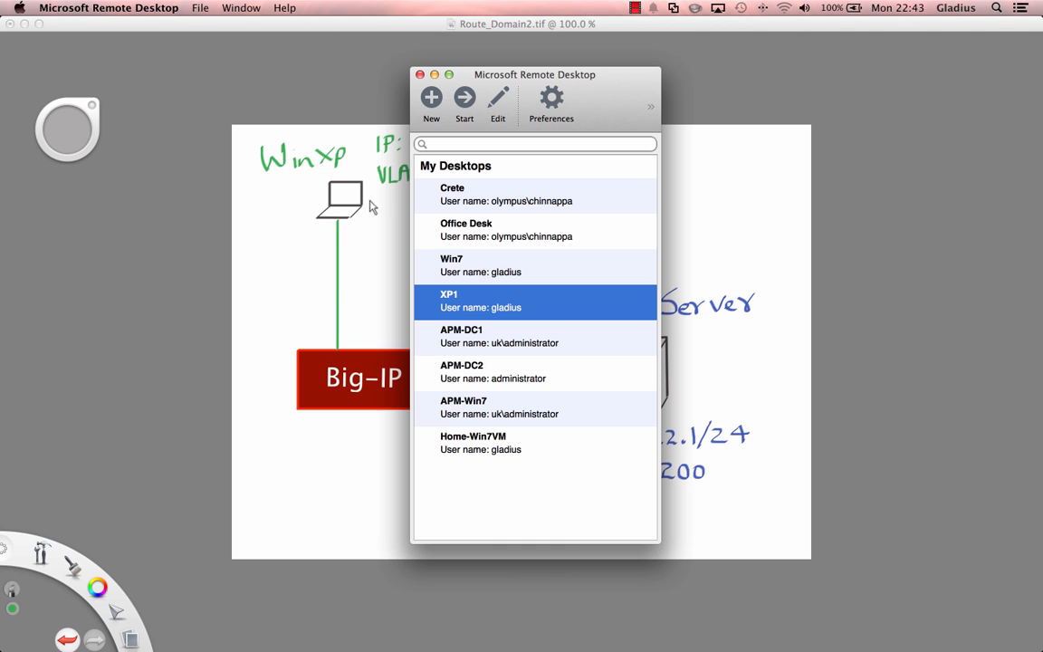
key("ctrl+Right")
key("ctrl+Right")
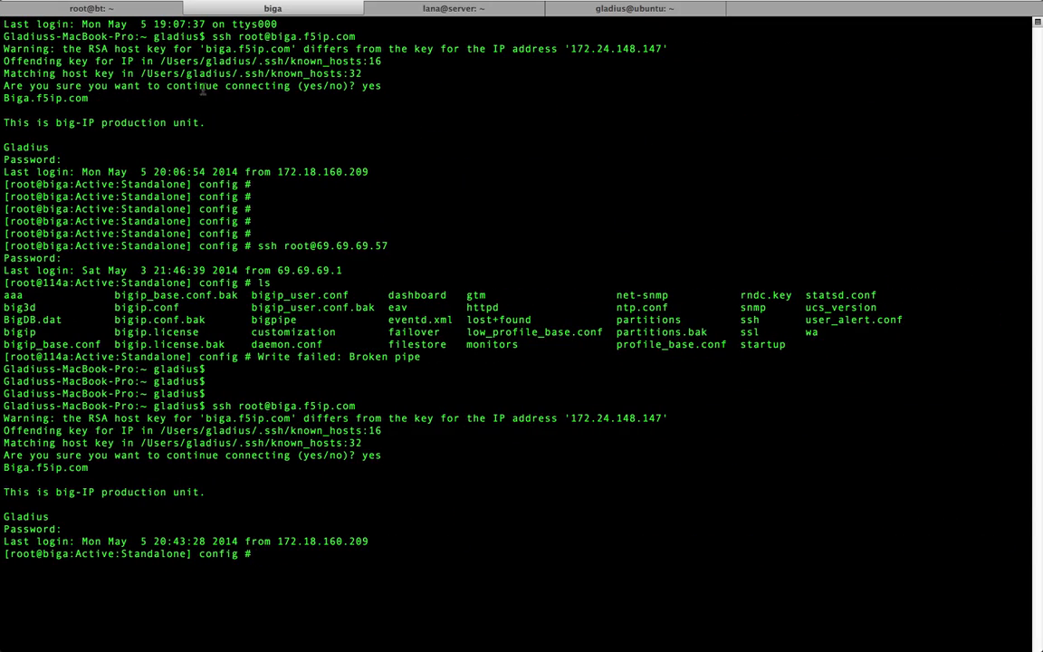
left_click(118, 9)
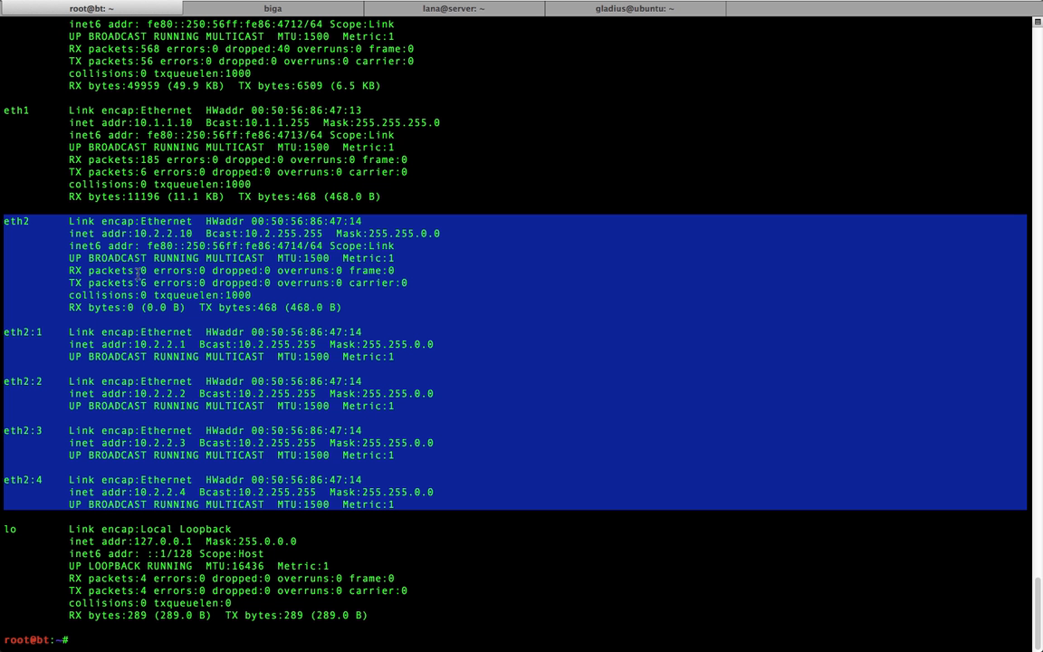
key("ctrl+Right")
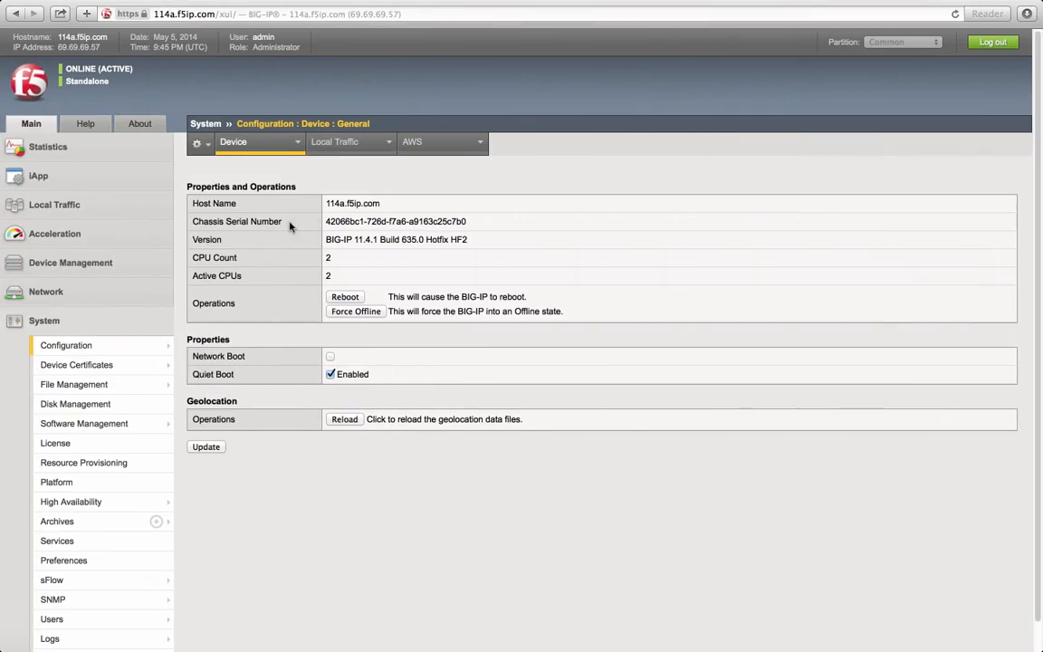
key("ctrl+Left")
key("ctrl+Left")
key("ctrl+Left")
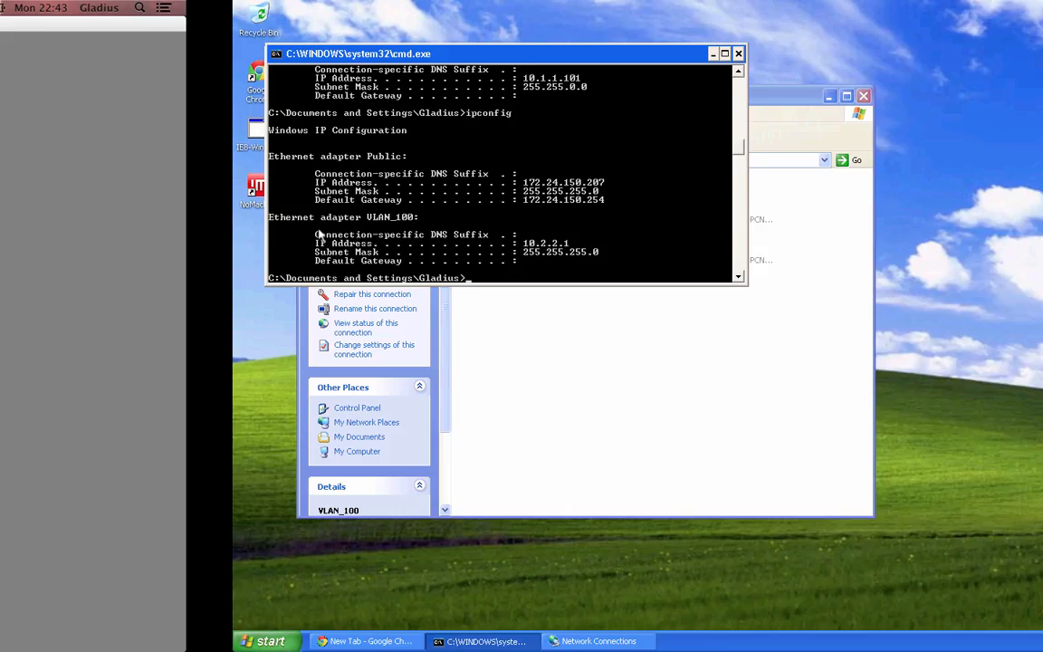
key("super+Tab")
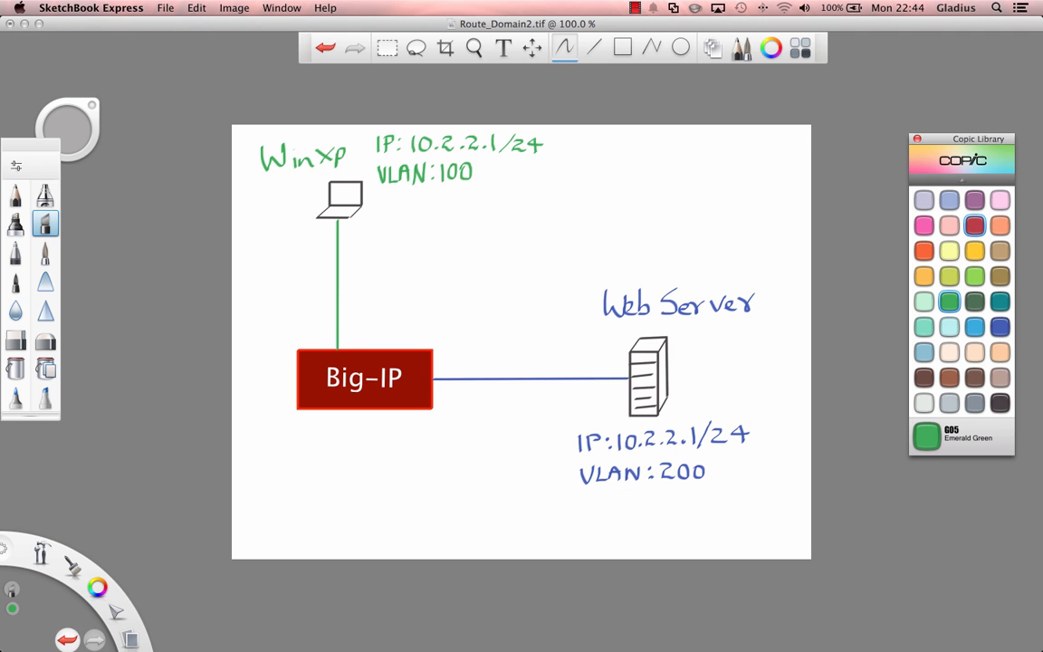
Switch to the browser, open the VLAN list under Network and compare it with the SketchBook network diagram
key("Tab")
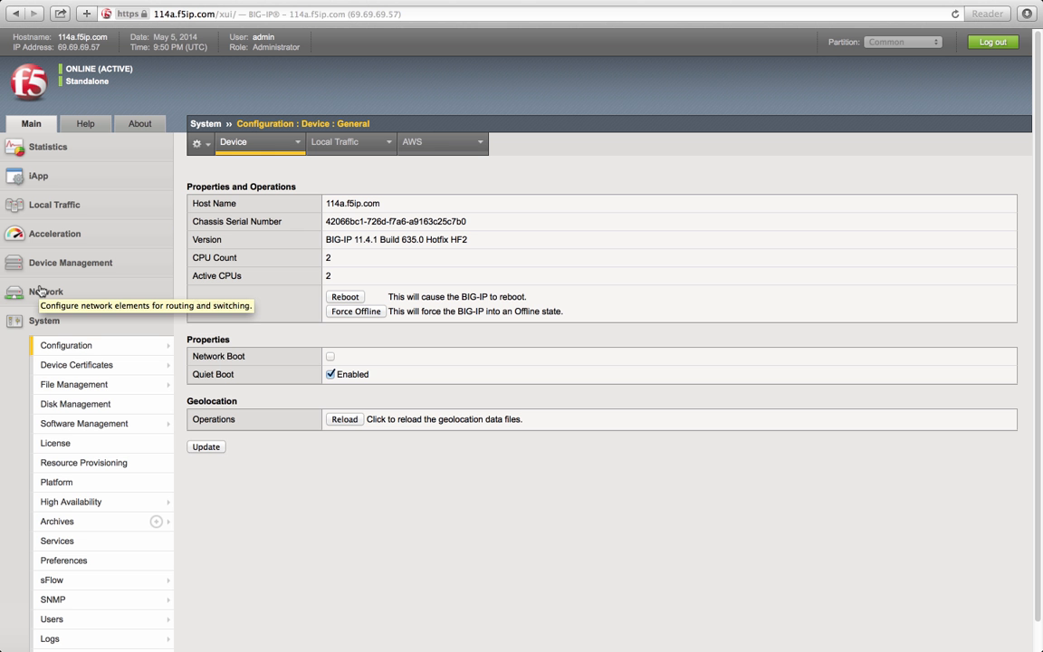
left_click(40, 293)
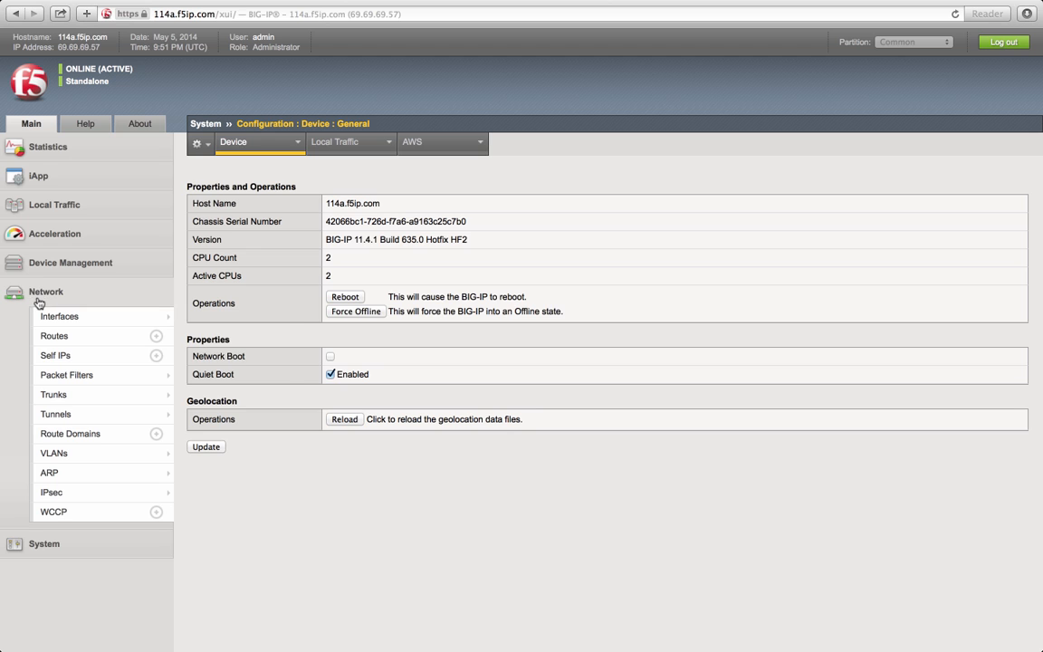
mouse_move(60, 376)
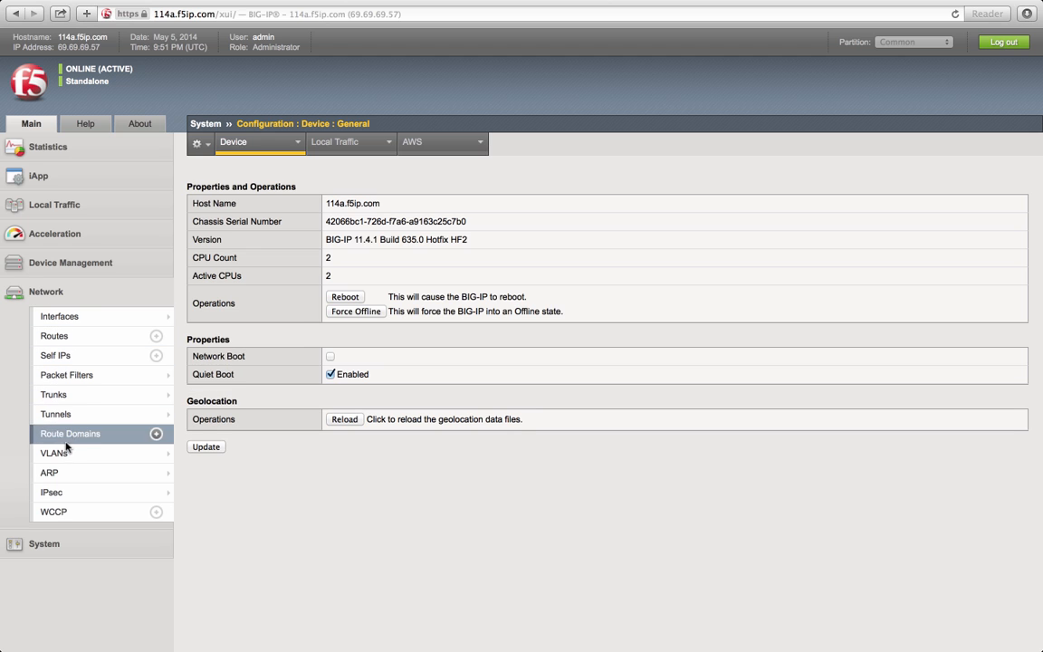
mouse_move(66, 453)
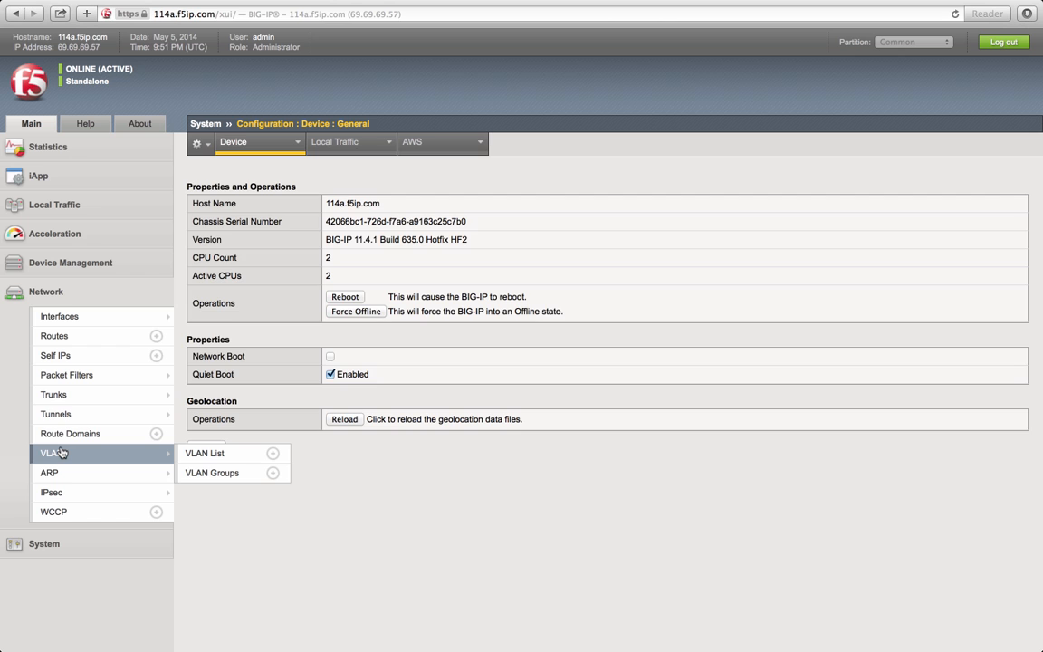
left_click(63, 453)
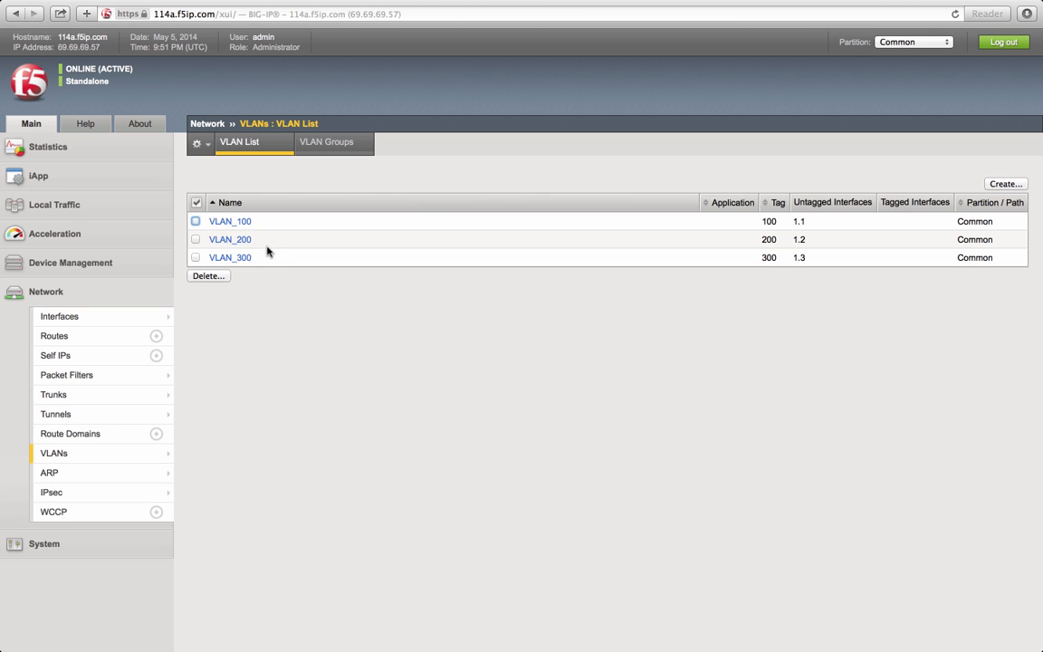
key("ctrl+Left")
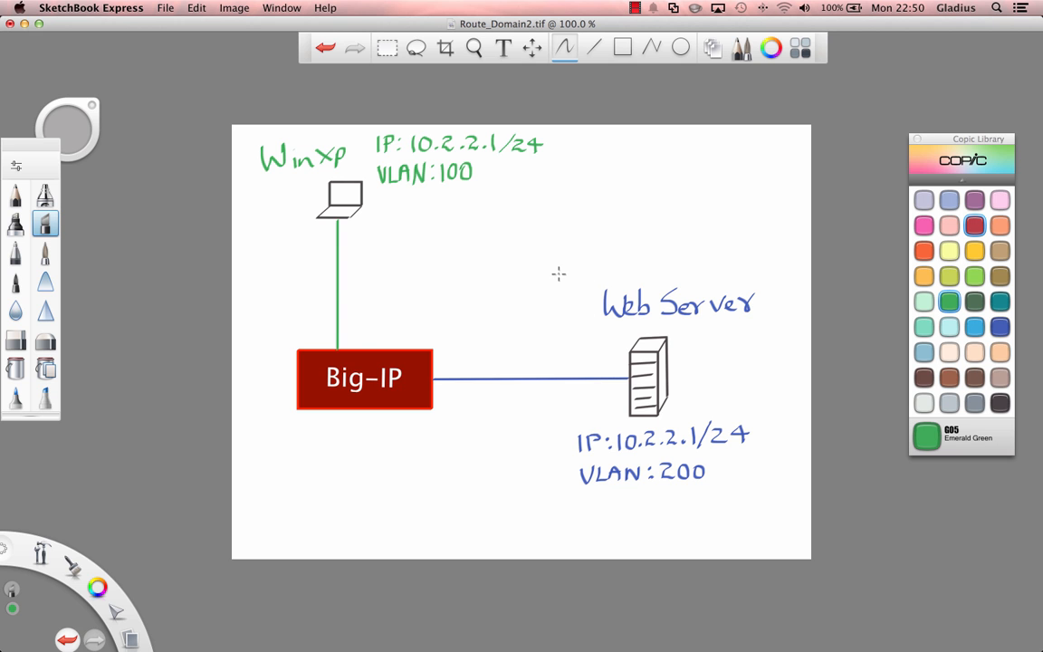
key("ctrl+Right")
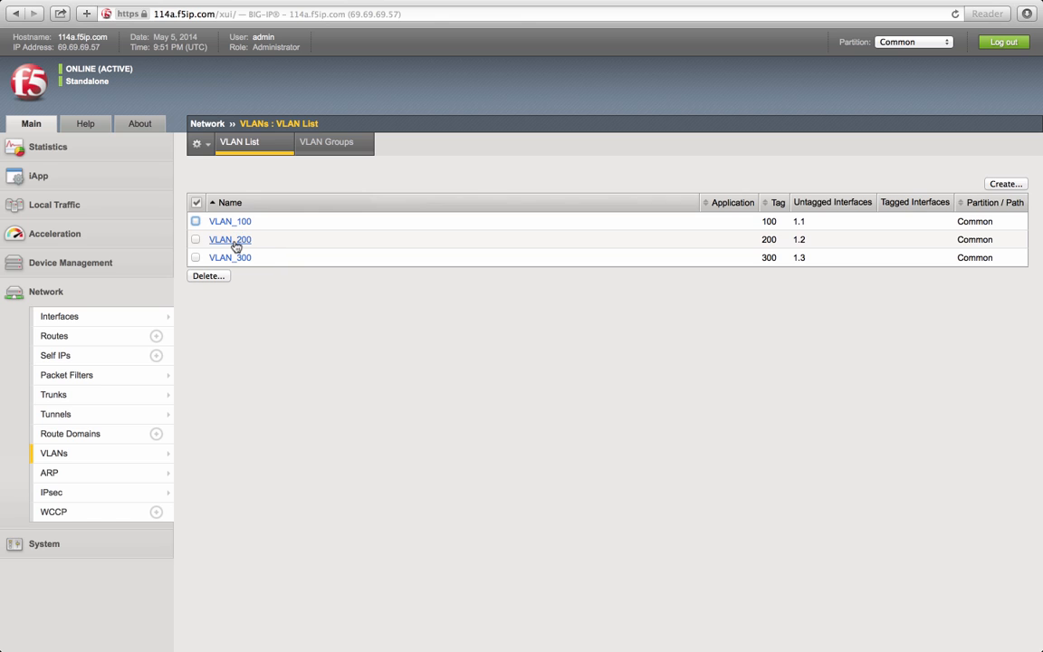
Open the Route Domains list and highlight the VLANs assigned to route domain 0
left_click(69, 441)
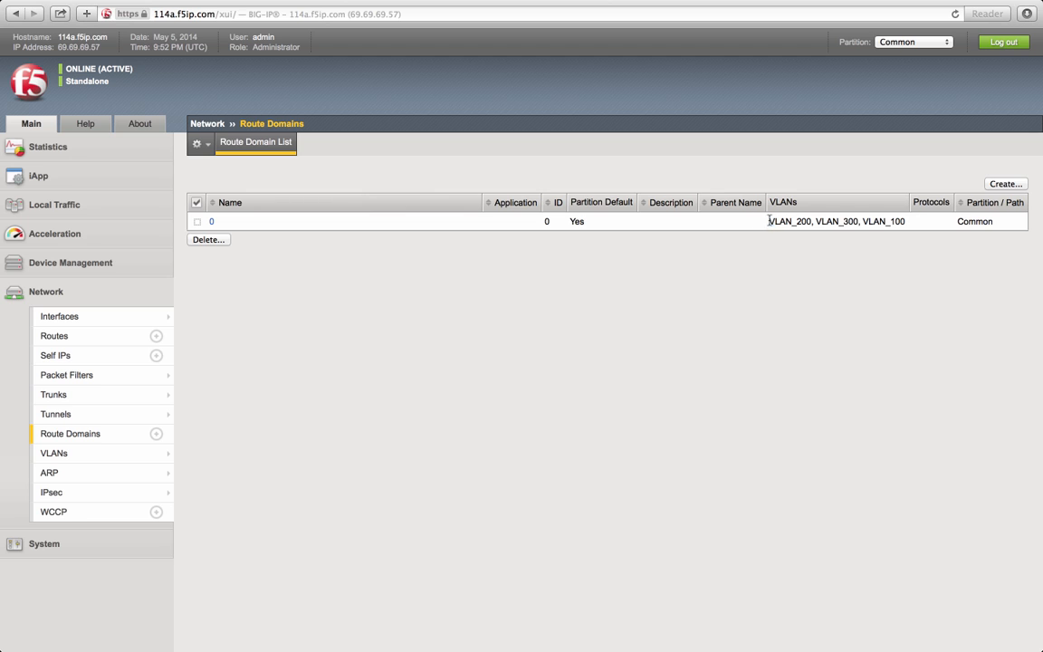
left_click_drag(769, 221, 905, 221)
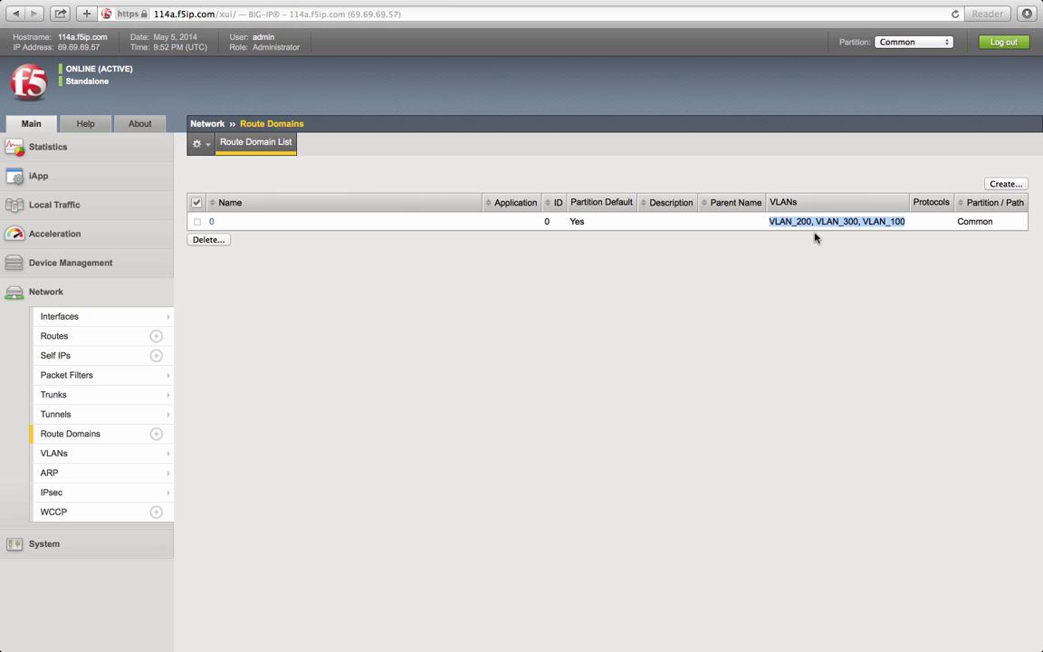
left_click(695, 257)
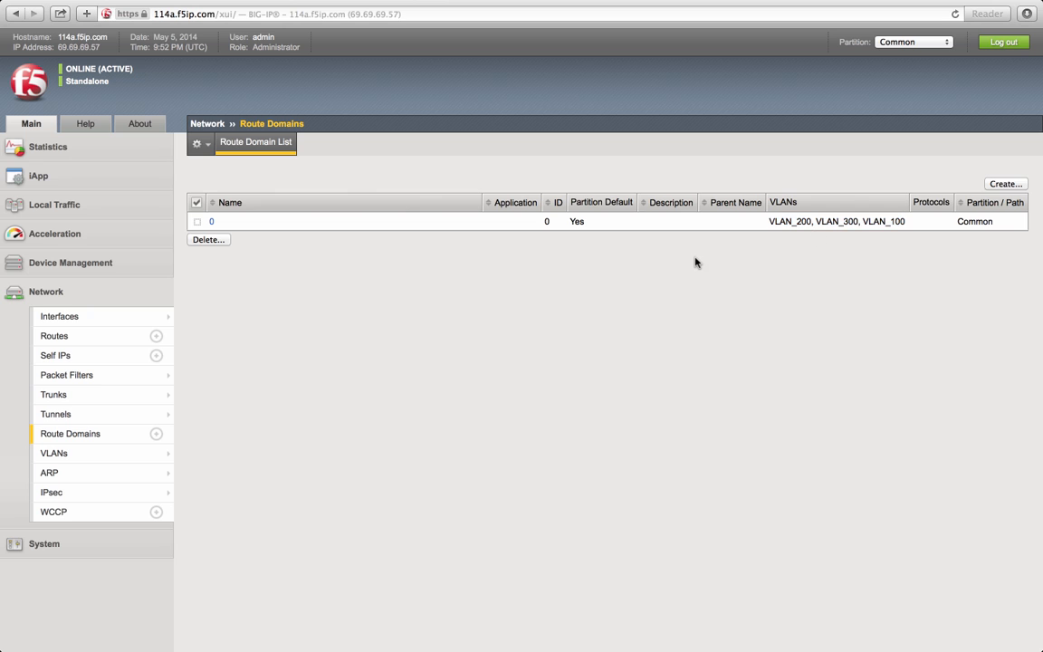
Start a new route domain named Client_RD with ID 1 and add VLAN_100 as its member
left_click(1003, 185)
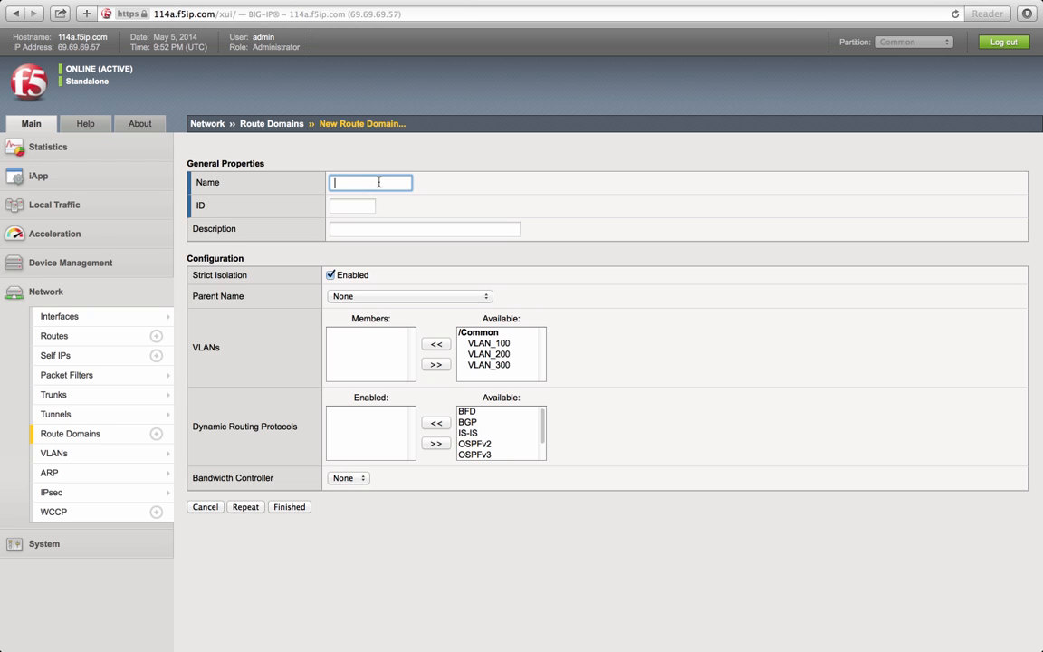
type("Corporate")
type("Client")
type("_RD")
left_click(360, 205)
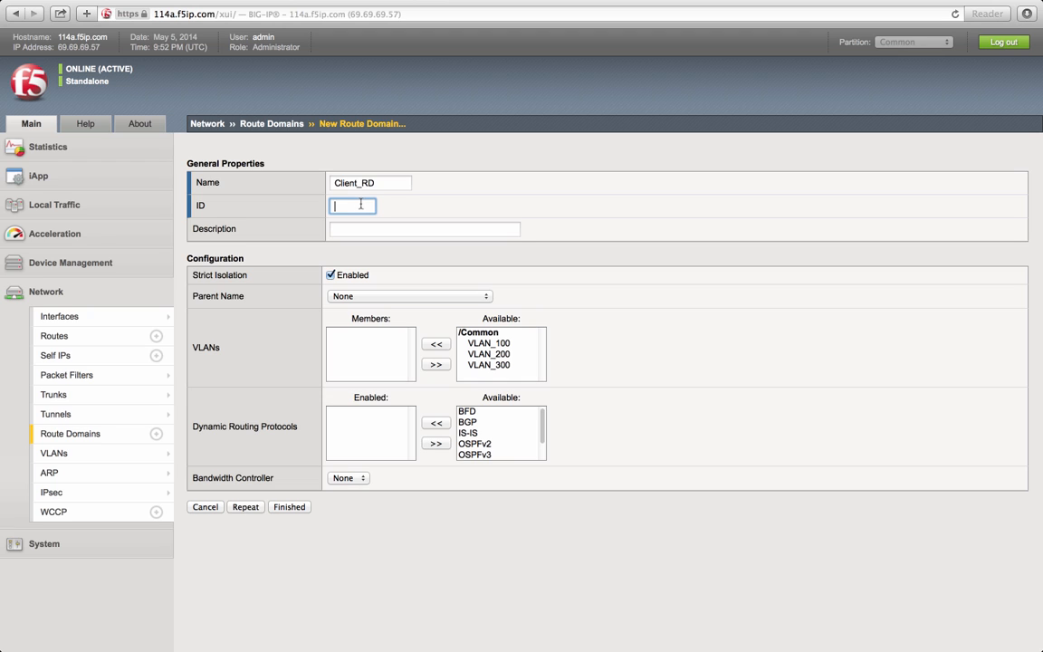
type("1")
left_click(282, 209)
left_click(485, 345)
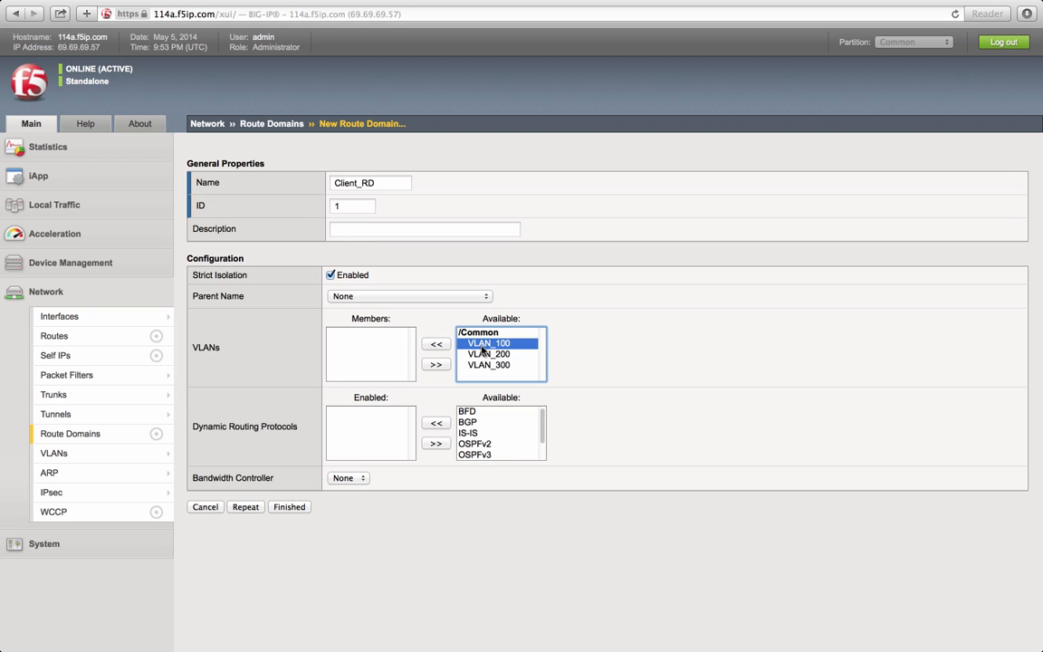
left_click(436, 346)
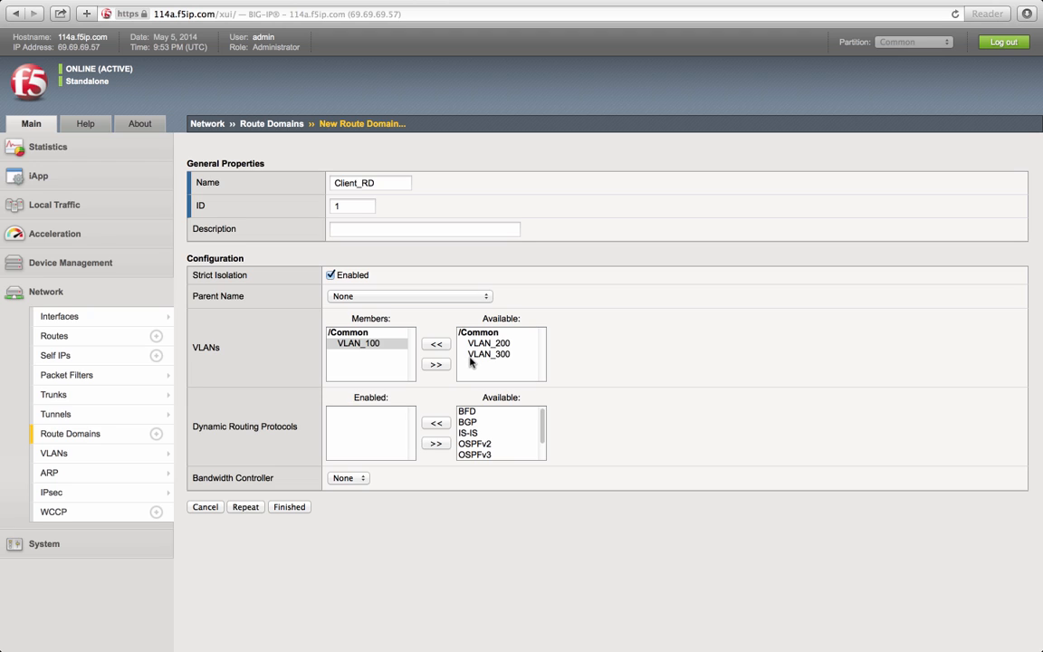
Review the available dynamic routing protocols and bandwidth controller choices, and save the Client_RD route domain without enabling any
triple_click(271, 427)
left_click(271, 427)
left_click_drag(299, 428, 194, 426)
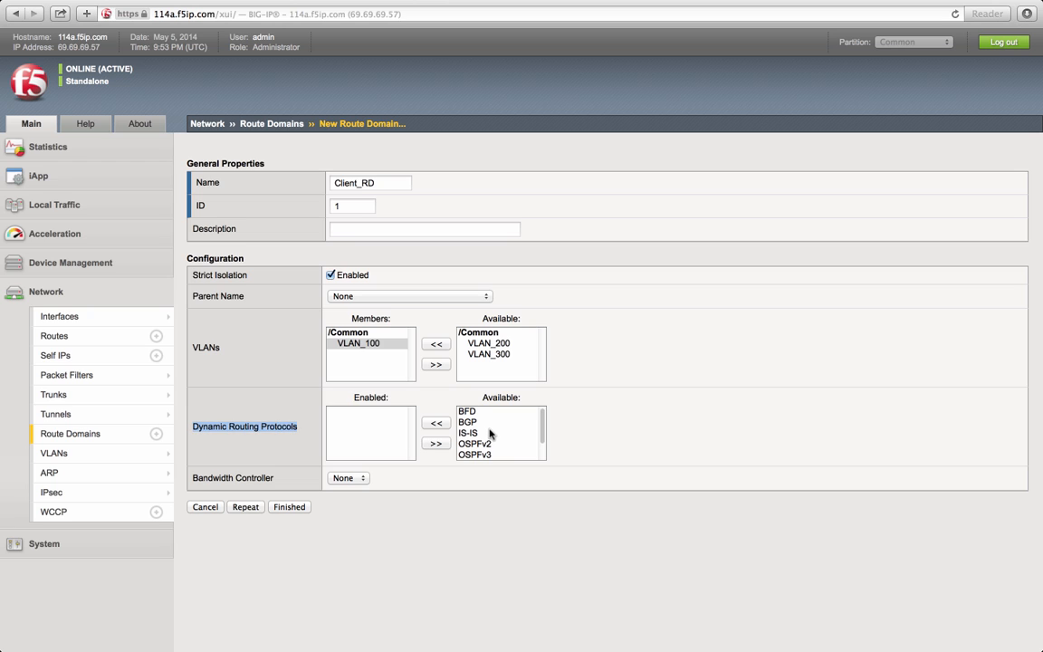
scroll(489, 433, "down", 2)
scroll(489, 433, "up", 2)
left_click(353, 479)
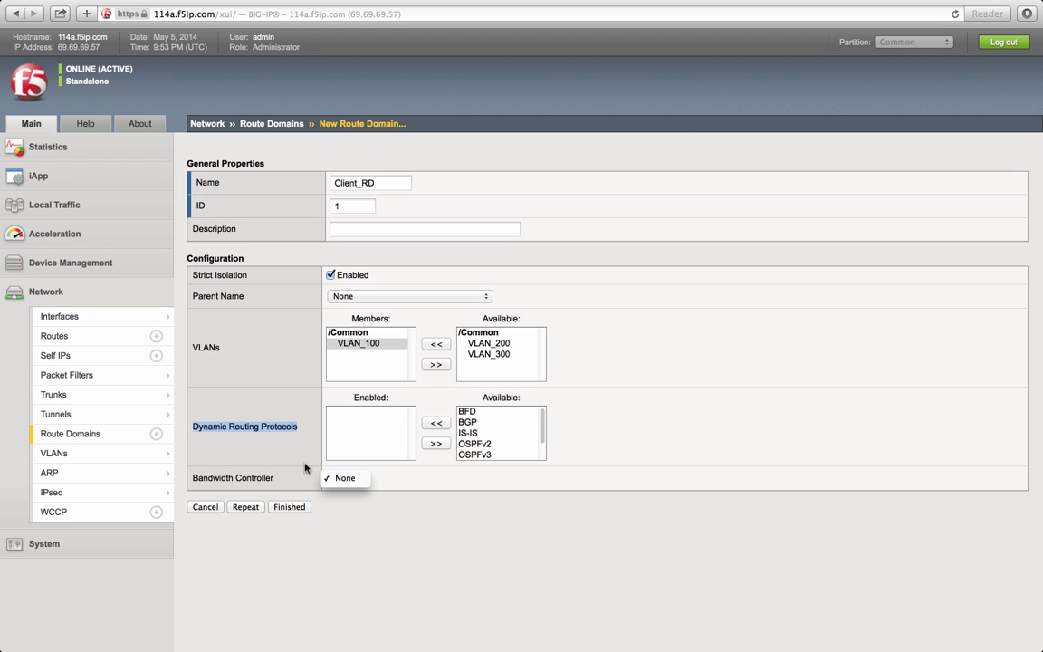
left_click(368, 467)
left_click(271, 424)
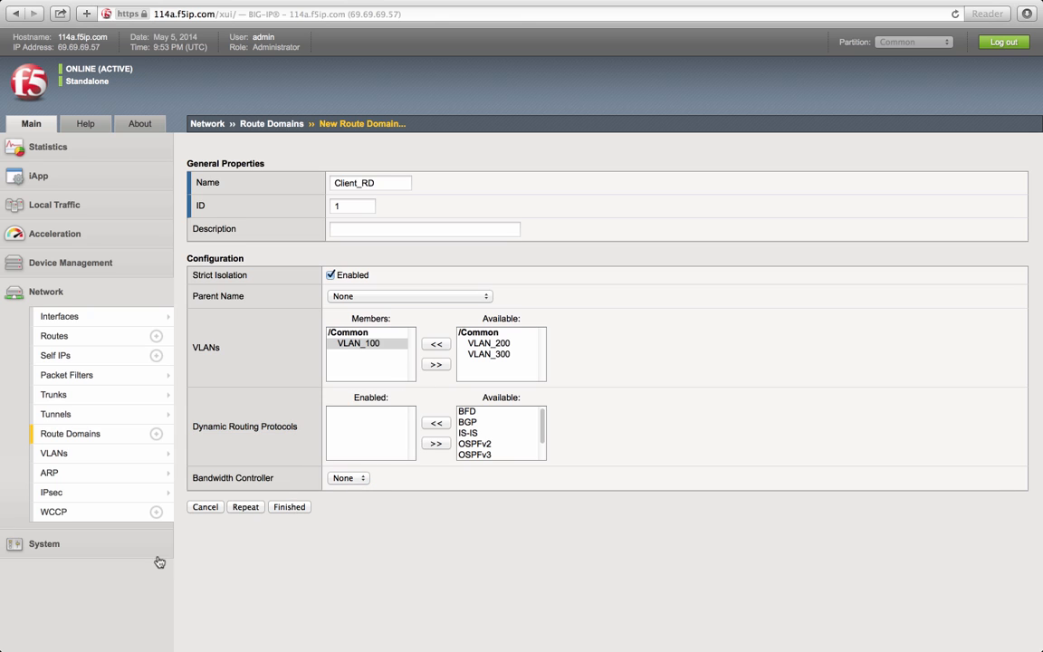
left_click(280, 508)
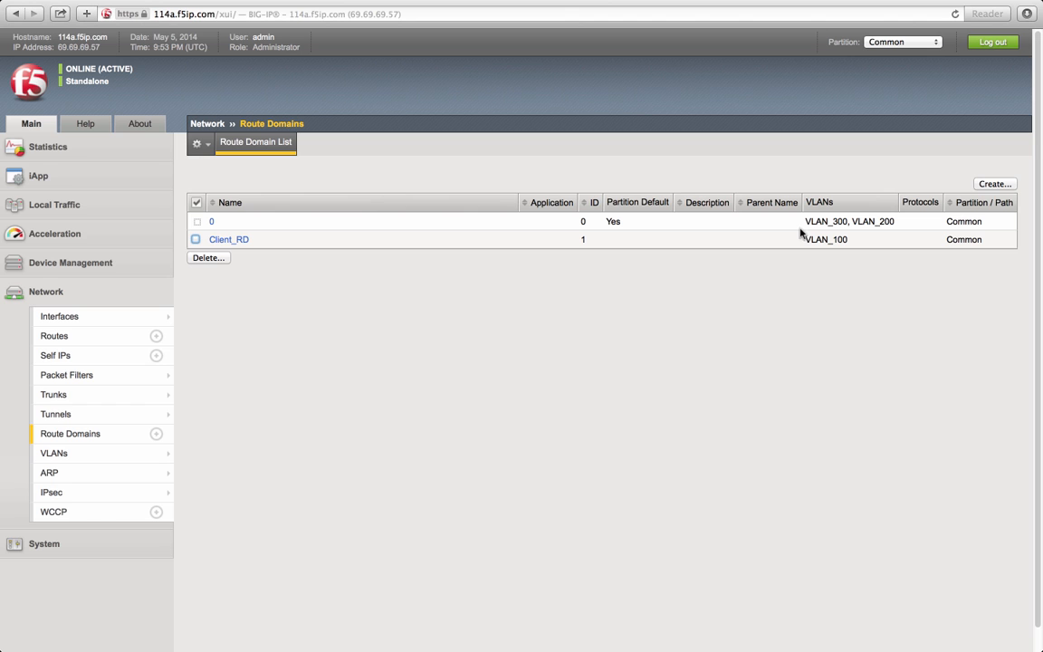
Start another route domain named Server_RD with ID 2 and add VLAN_200 as its member
left_click(995, 184)
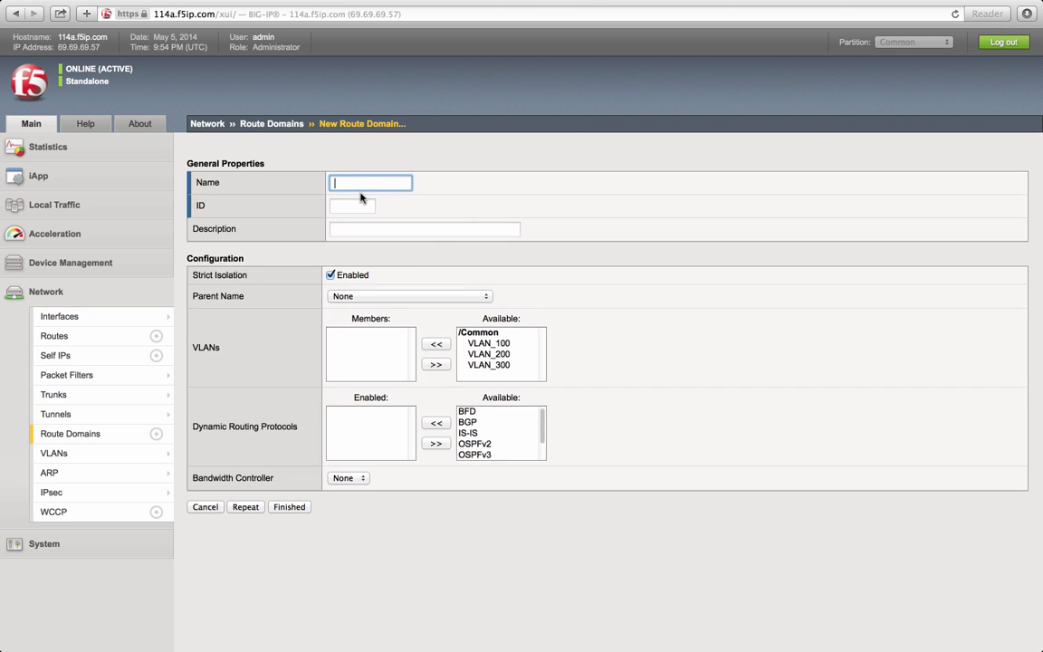
type("Server_RD")
left_click(355, 206)
type("2")
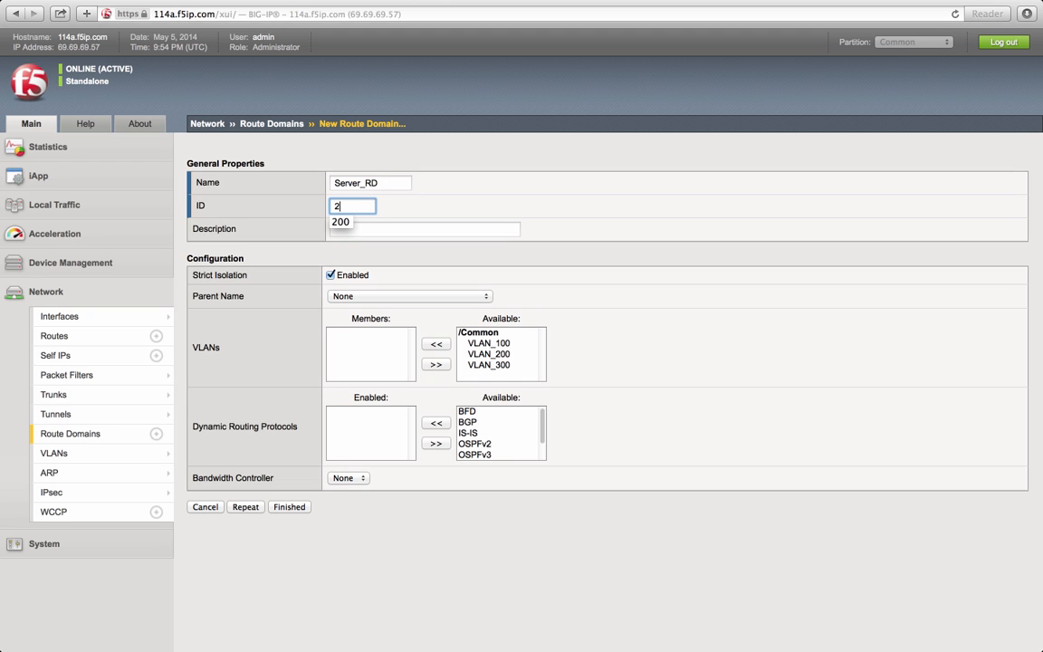
left_click(539, 202)
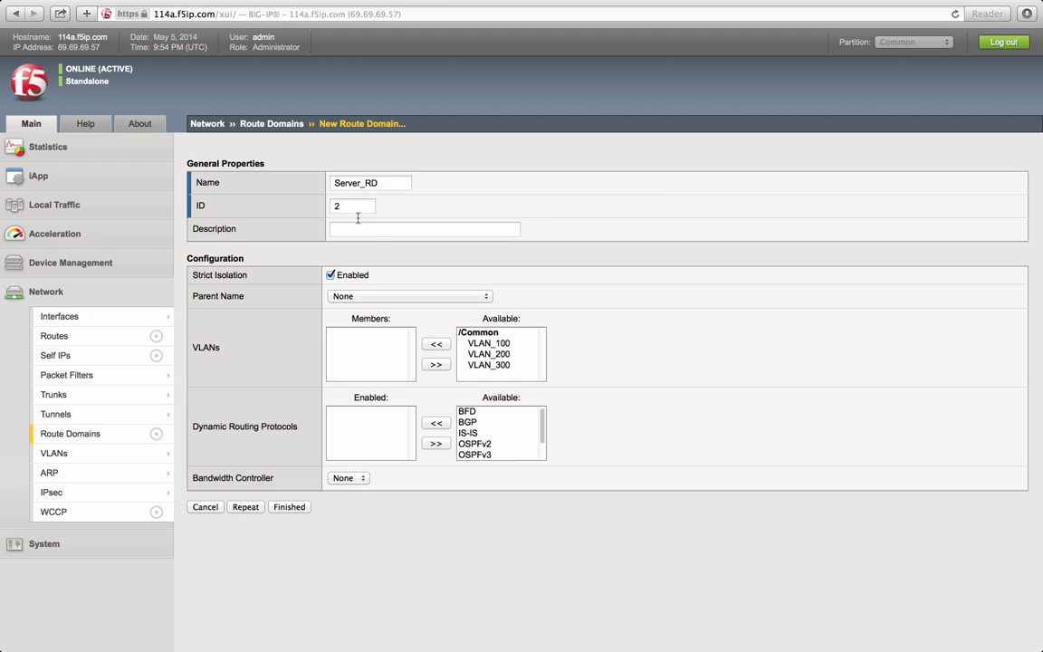
left_click(487, 355)
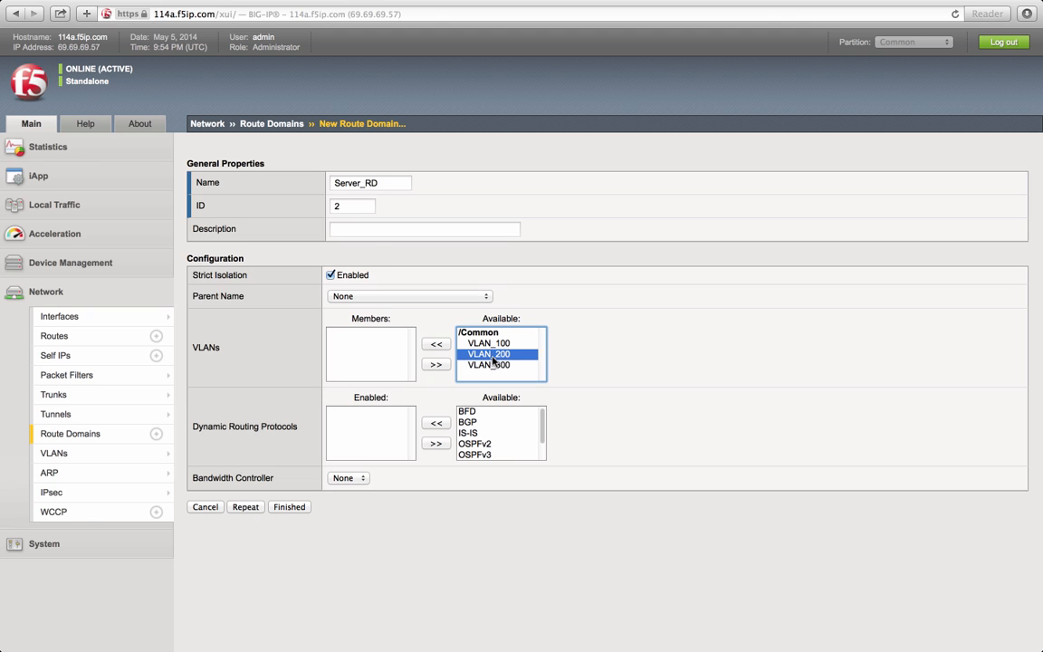
left_click(439, 346)
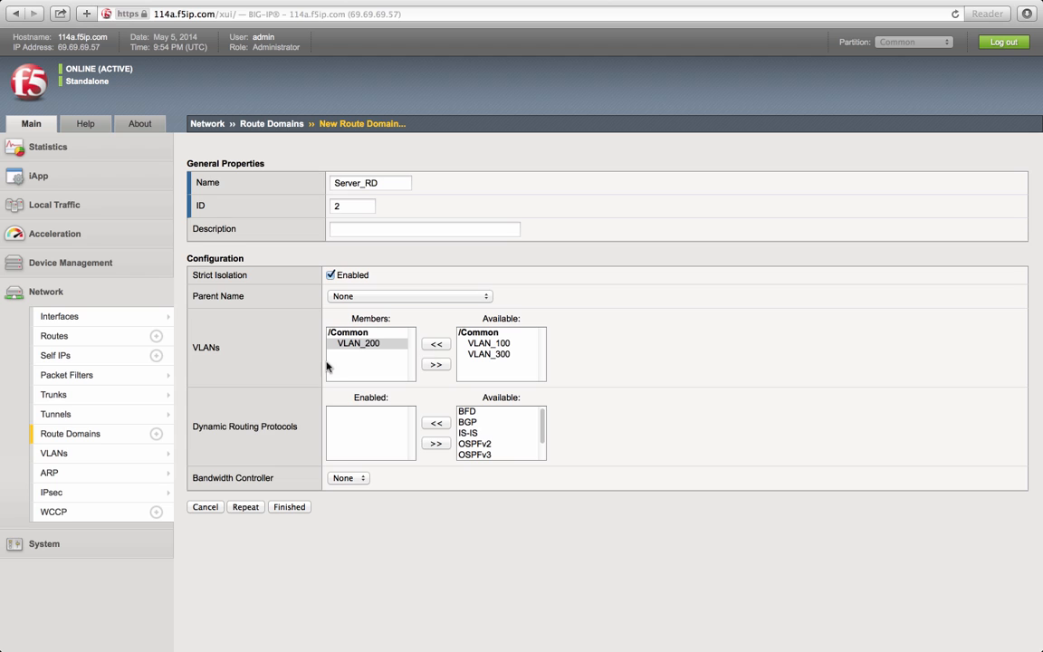
Check the parent route domain choices for Server_RD, leave the parent at None and save the route domain
left_click(477, 296)
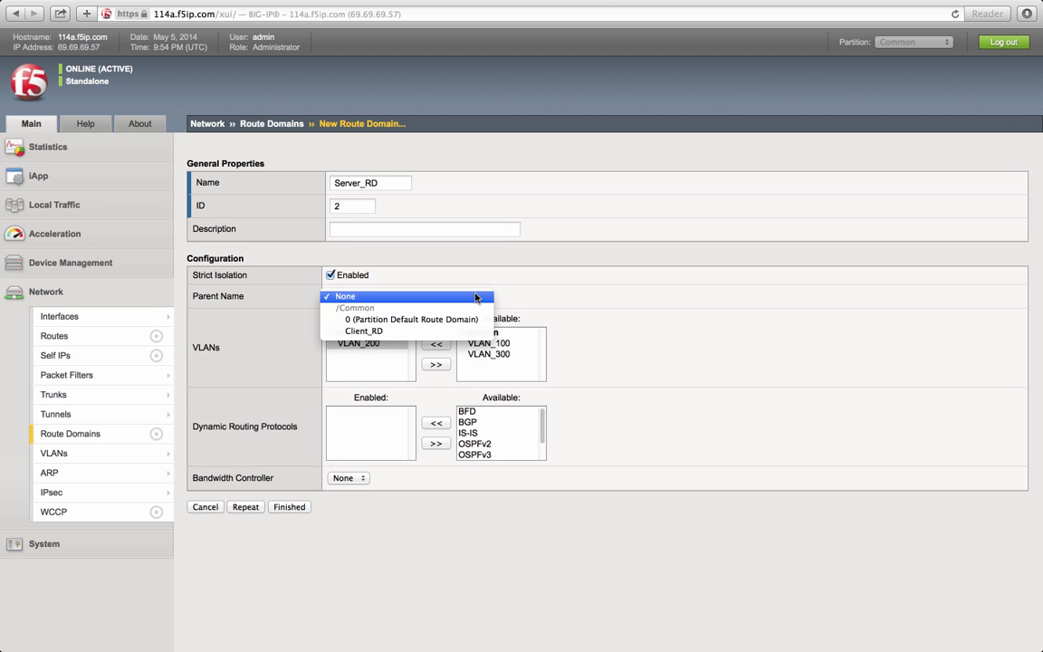
left_click(530, 294)
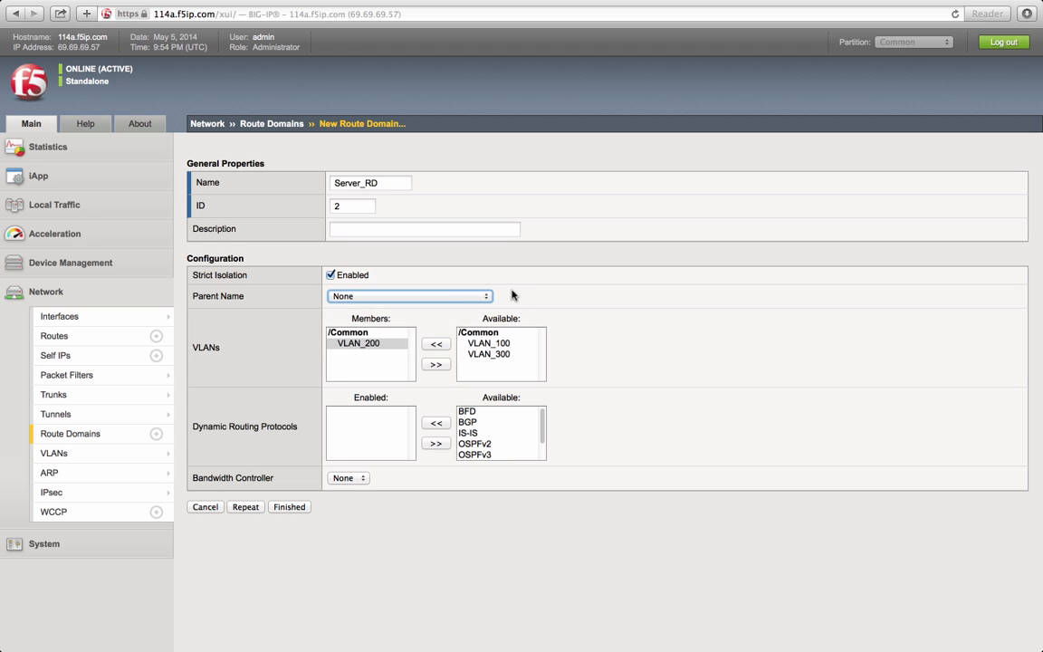
left_click(463, 296)
left_click(504, 272)
left_click(289, 505)
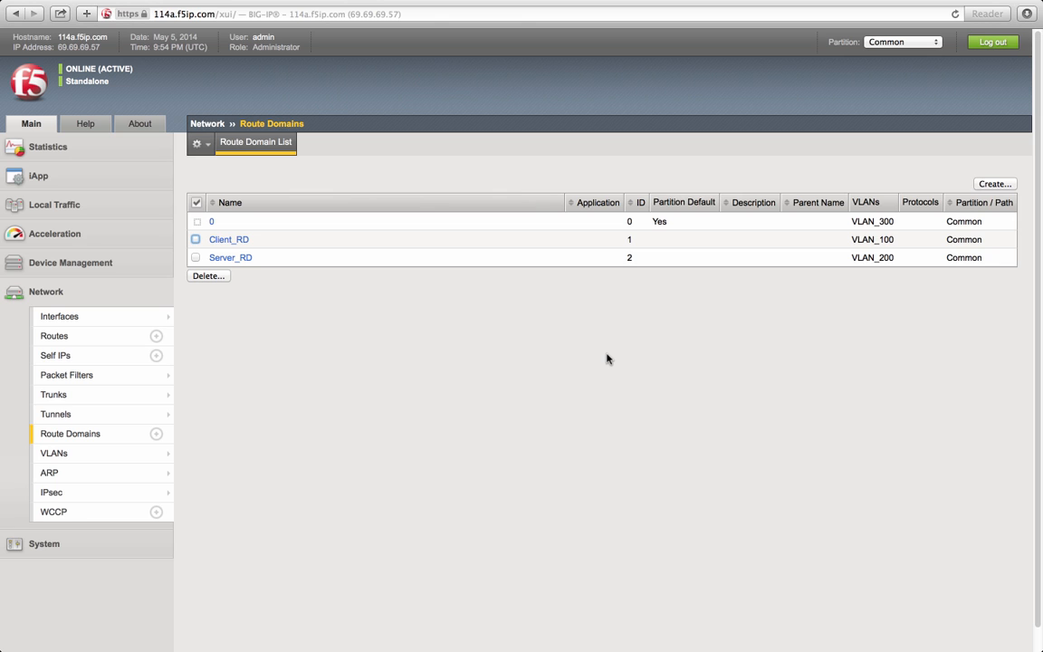
Examine which VLAN is assigned to each route domain by highlighting the VLAN entries in the list
double_click(872, 240)
double_click(873, 259)
double_click(879, 223)
double_click(867, 258)
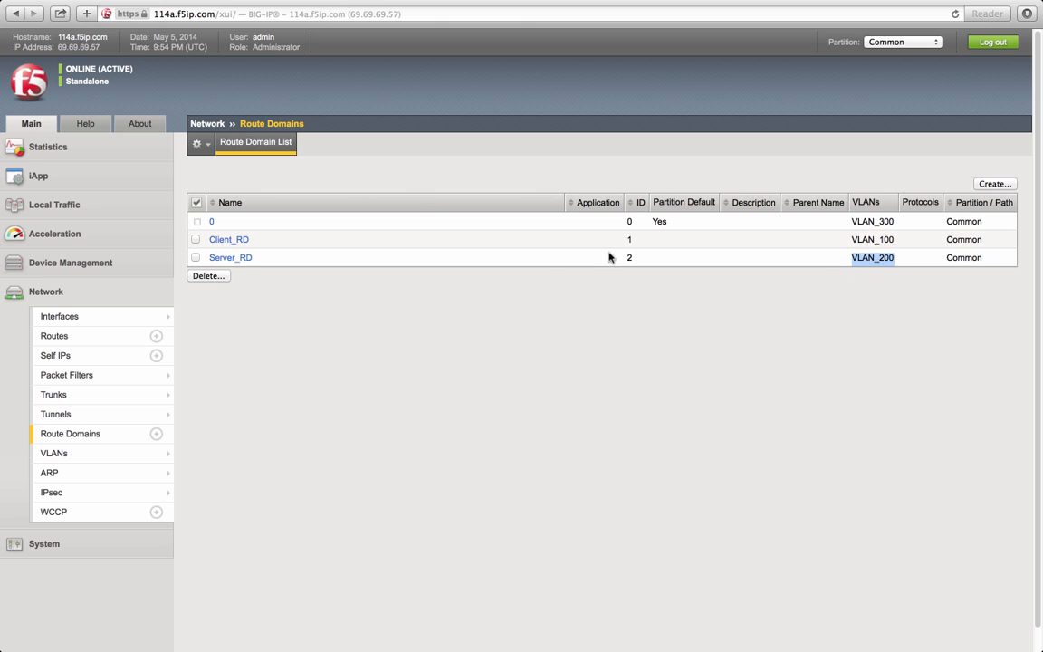
left_click(509, 278)
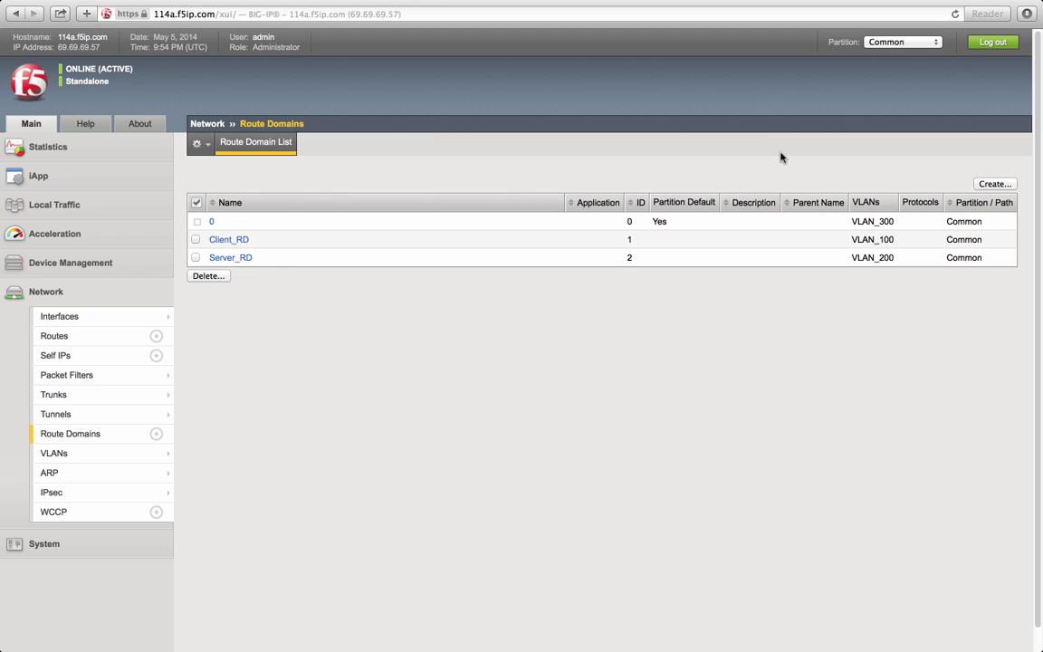
double_click(864, 239)
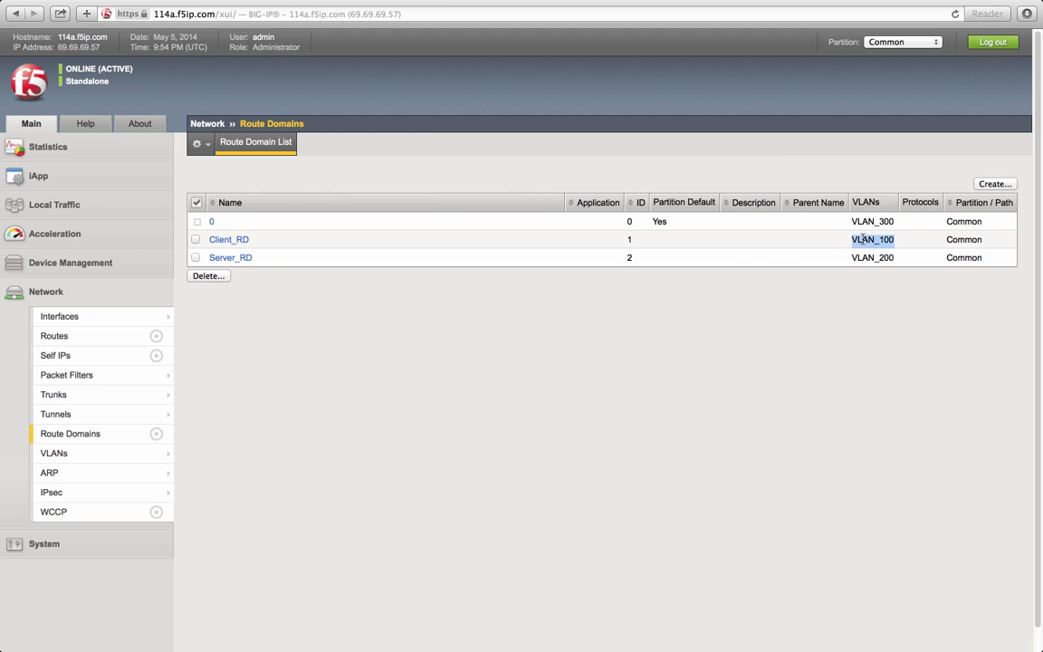
left_click(629, 239)
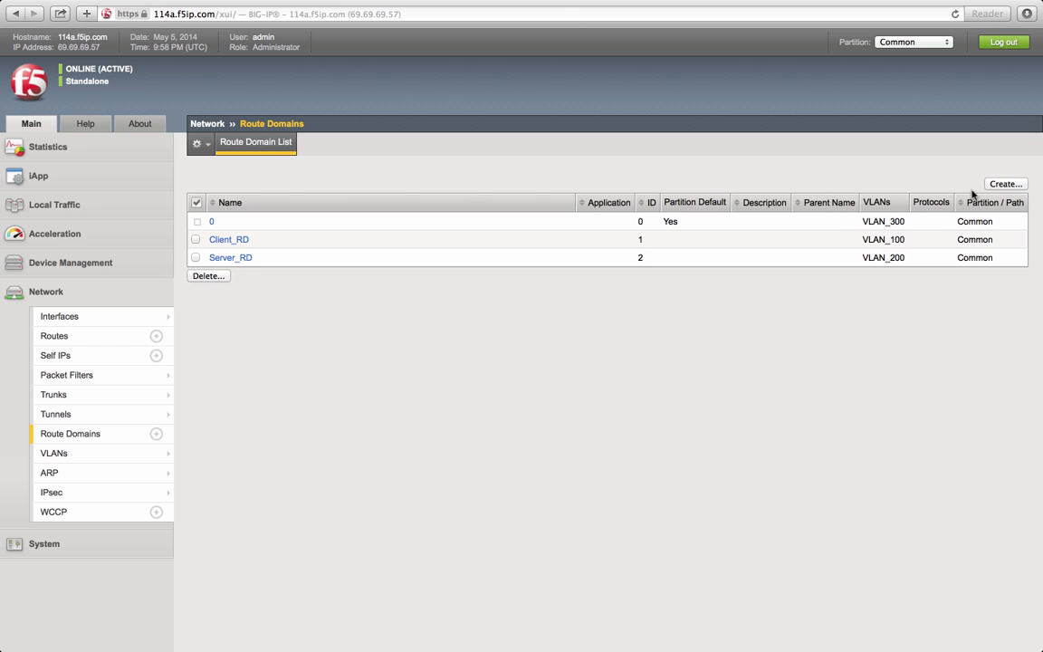
Create a trial route domain named test_rd with ID 3 and VLAN_200 as its member
left_click(1005, 185)
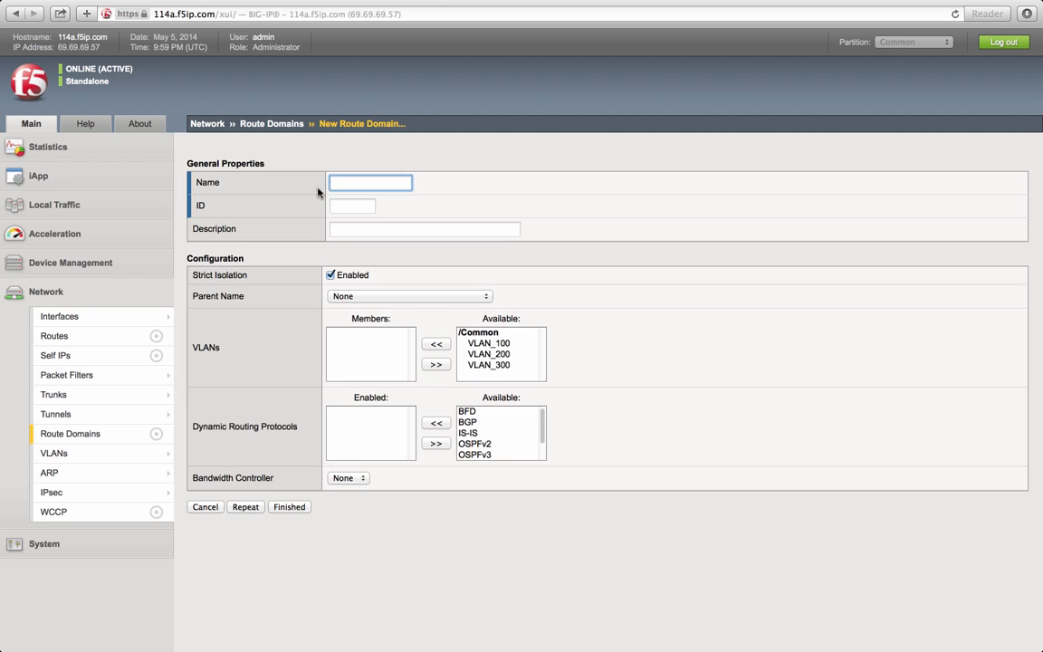
type("test_rd")
left_click(365, 209)
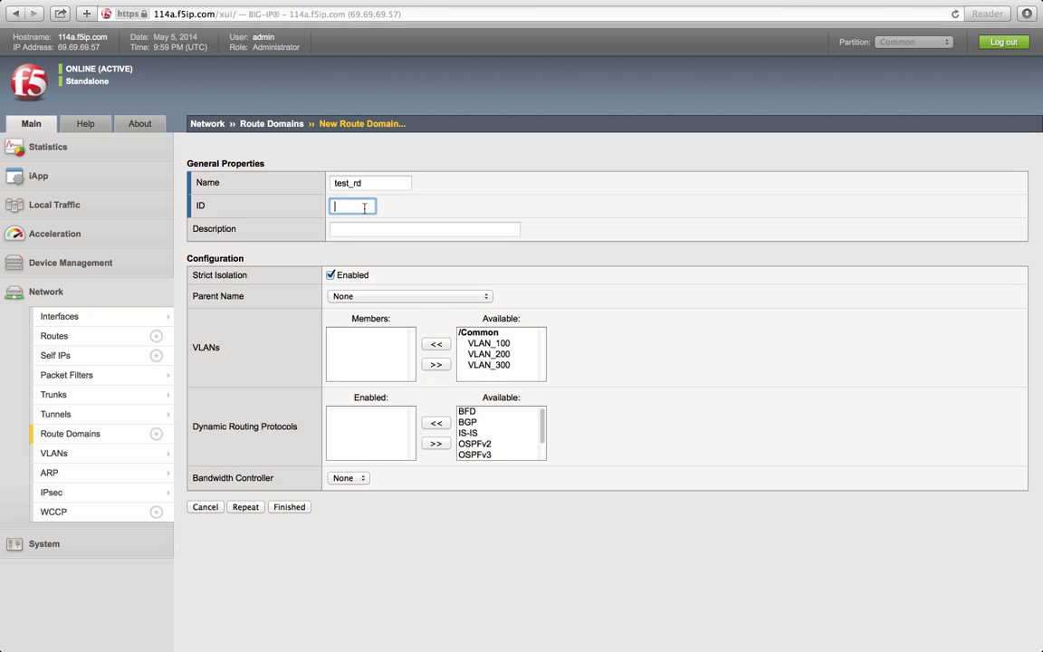
type("3")
left_click(580, 232)
left_click(487, 354)
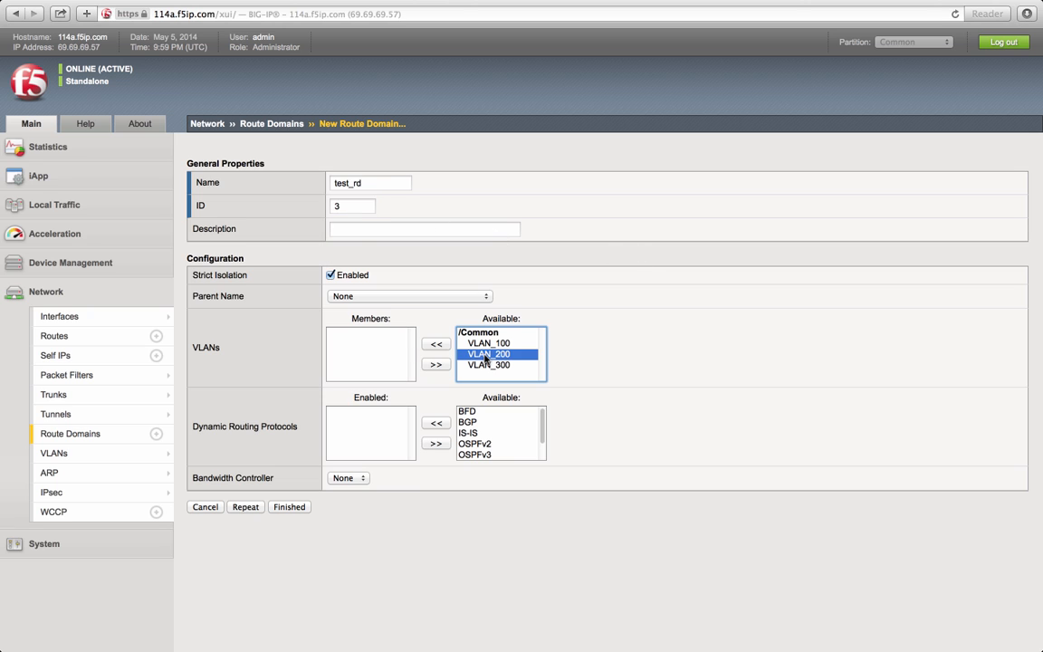
left_click(435, 346)
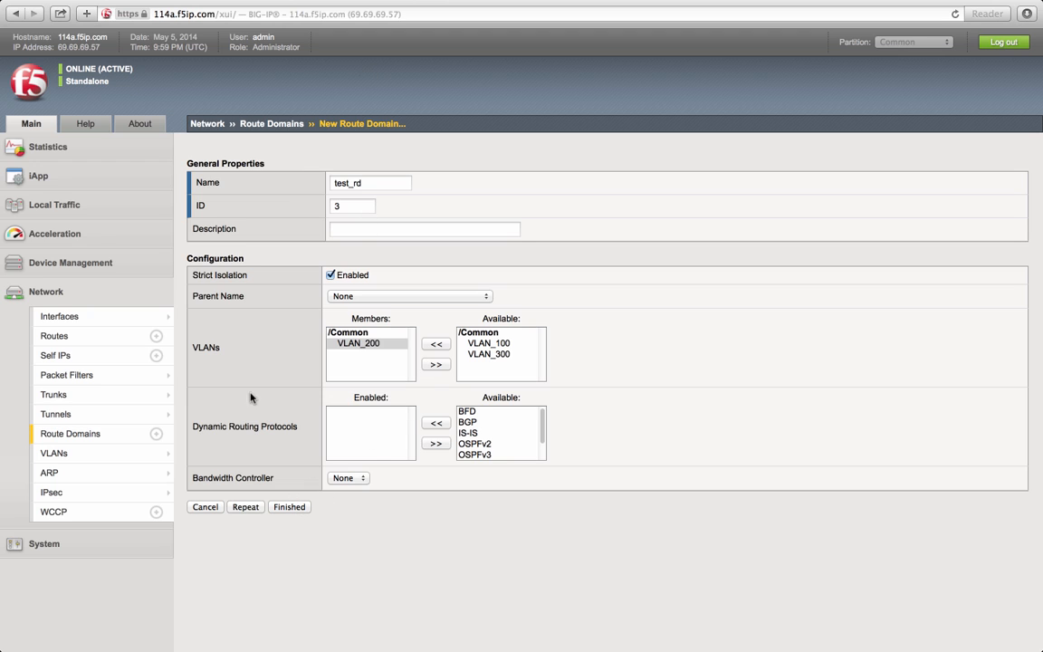
left_click(302, 509)
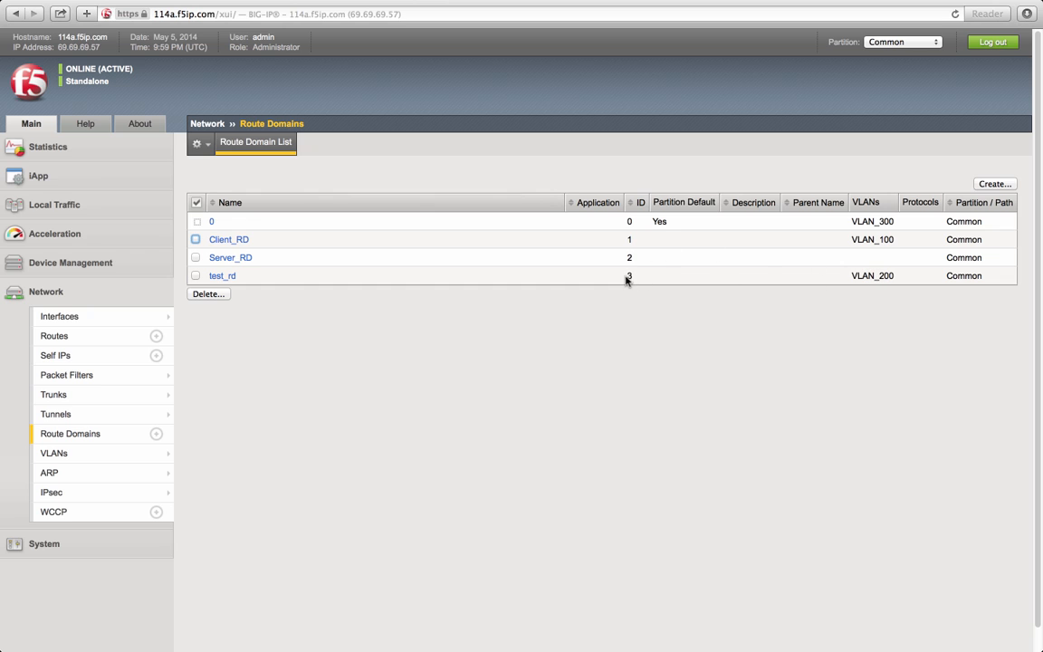
Delete the test_rd route domain and confirm the deletion
left_click(195, 275)
left_click(207, 296)
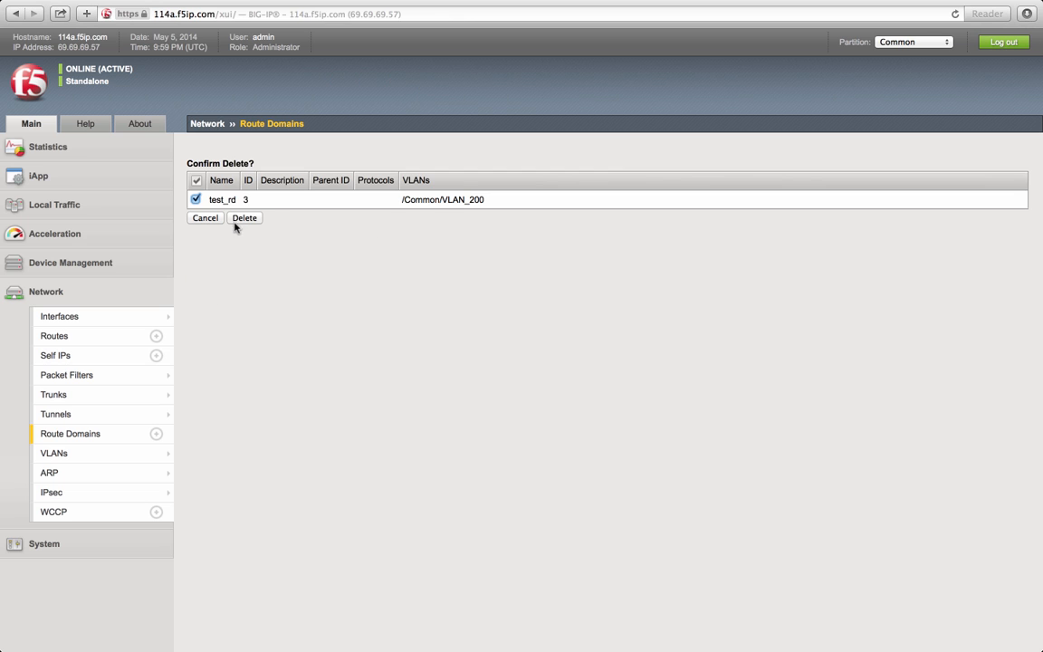
left_click(243, 220)
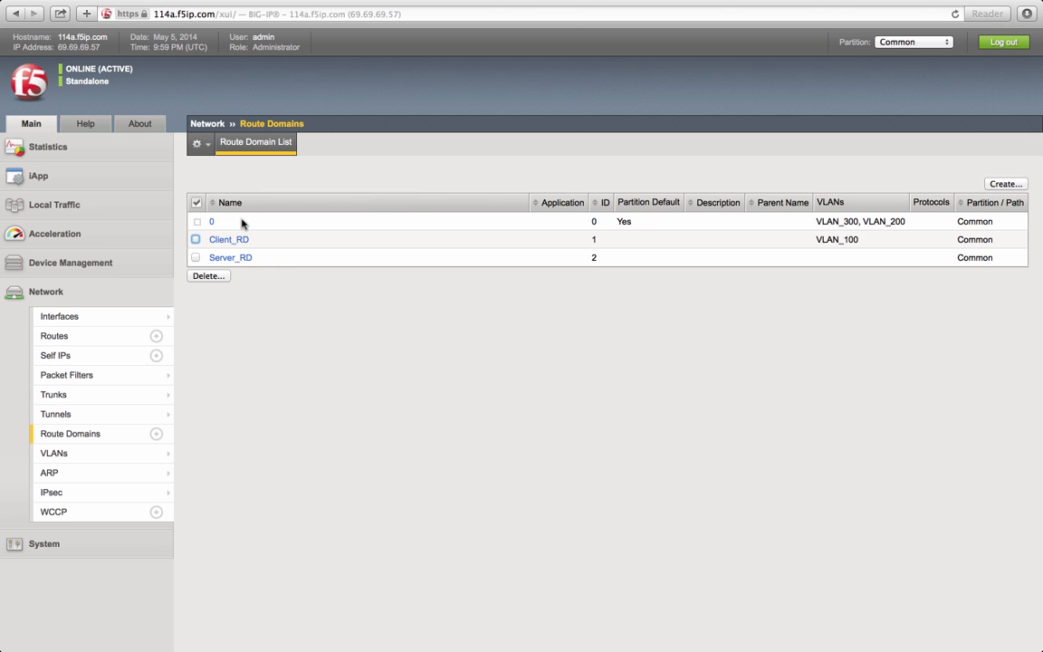
Edit the Server_RD route domain to make VLAN_200 a member again and save the update
left_click(232, 258)
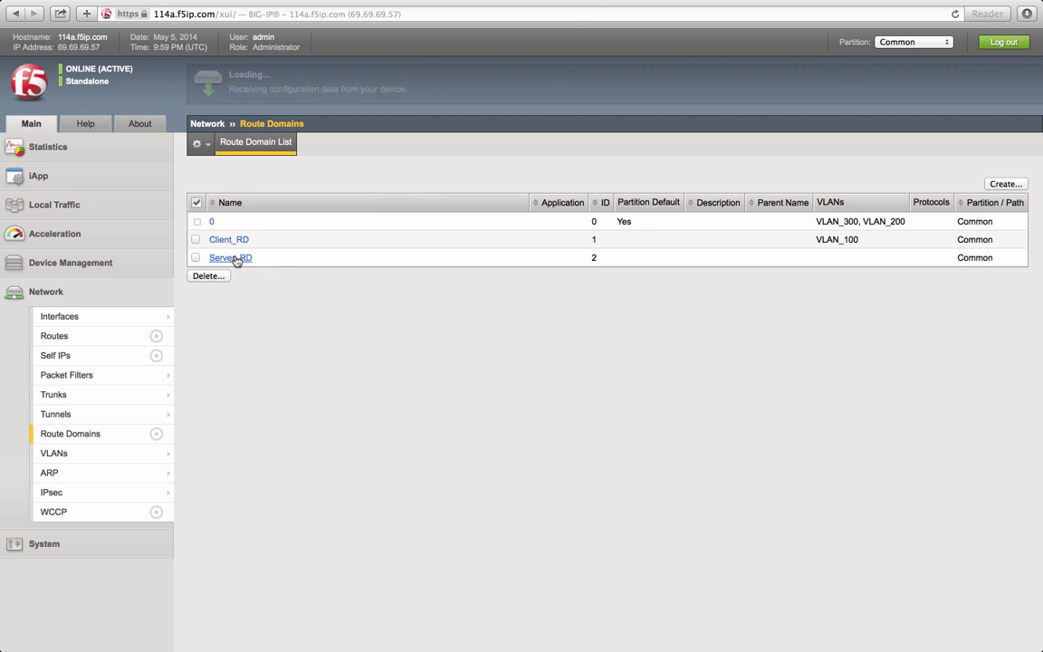
left_click(489, 385)
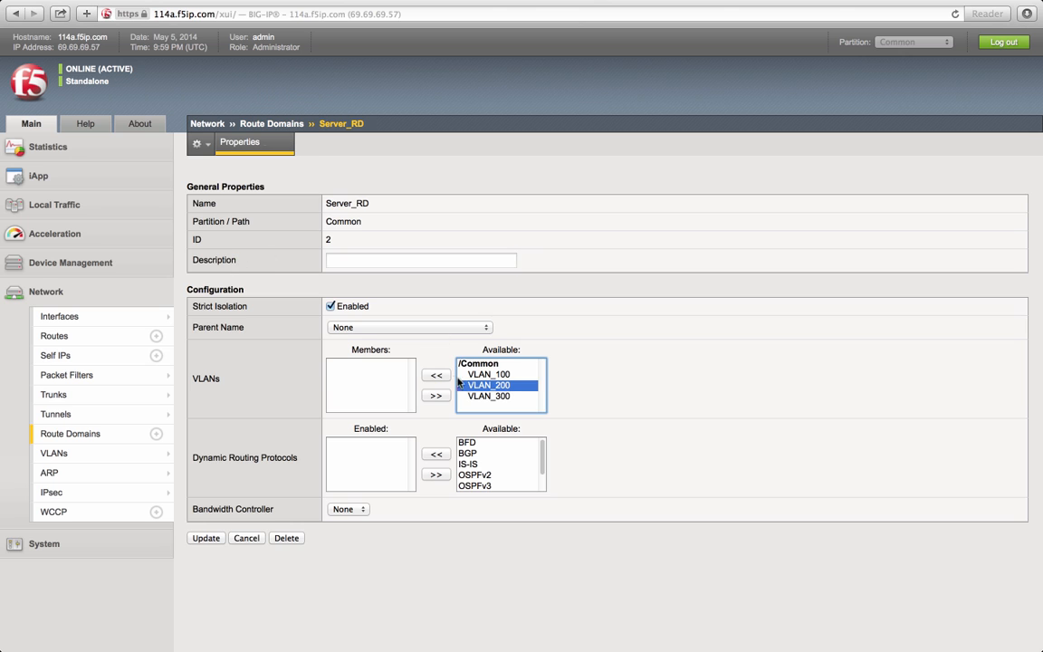
left_click(436, 375)
left_click(205, 538)
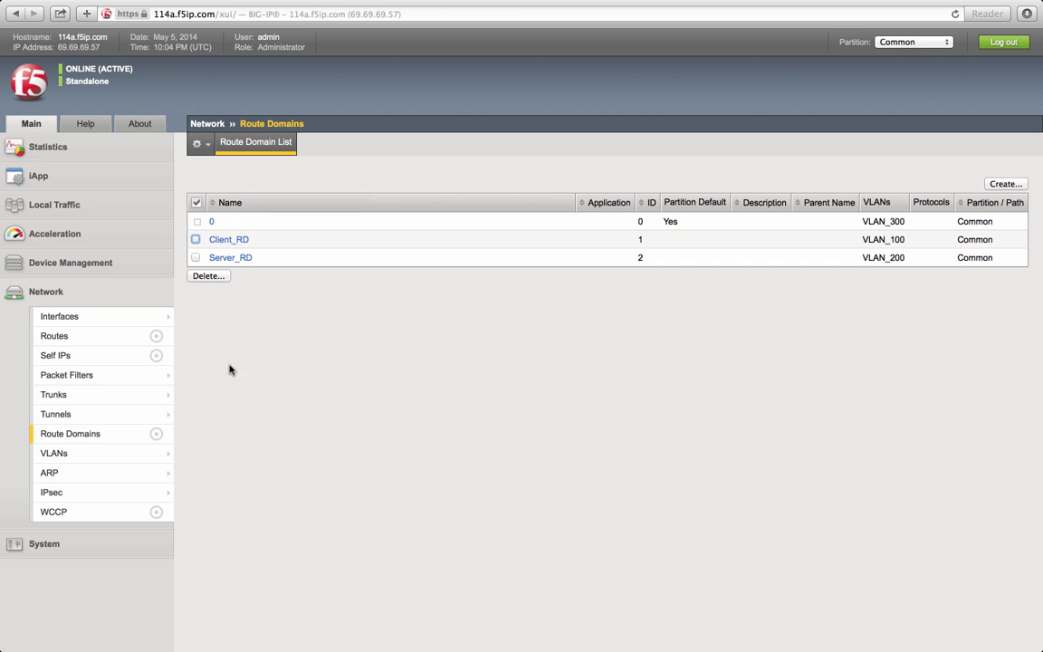
View the Self IP list and switch to the SketchBook network diagram
left_click(98, 362)
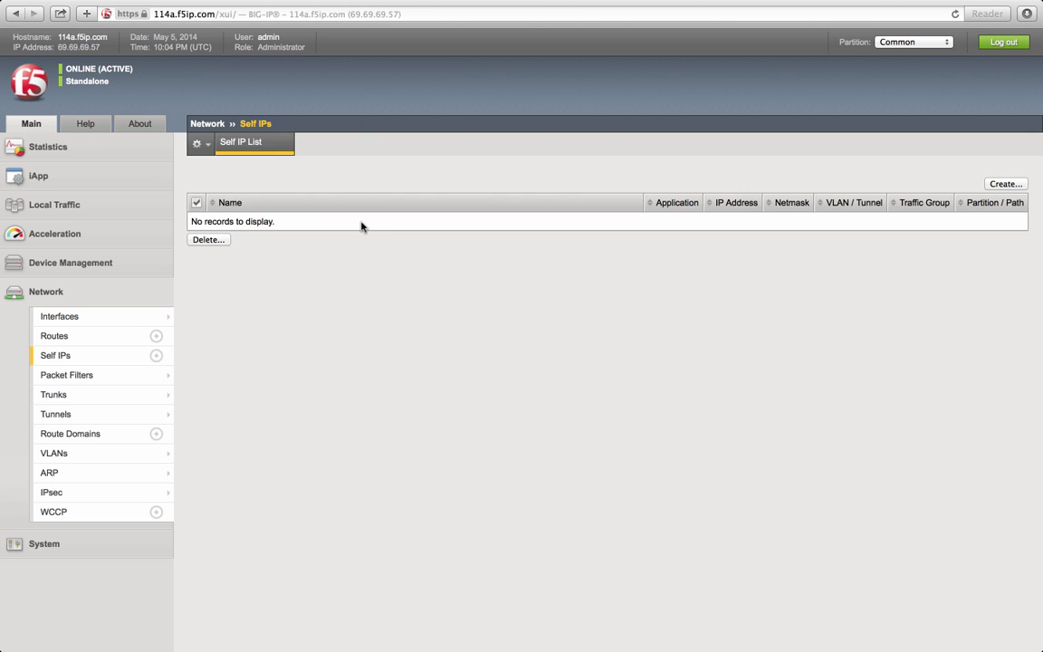
key("ctrl+Left")
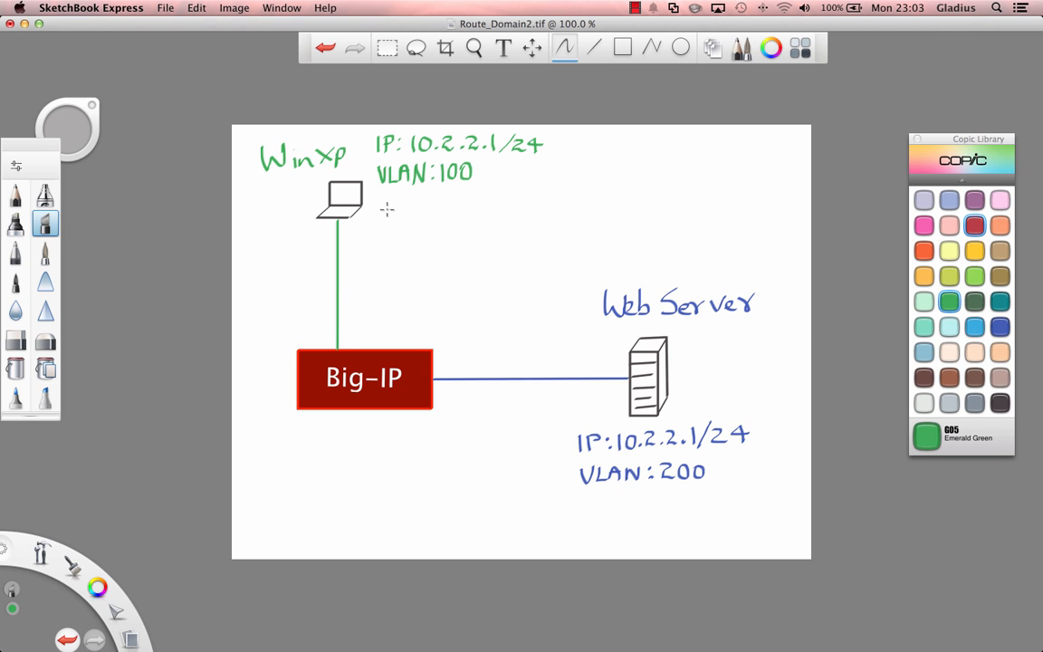
Handwrite "RD:1" in Emerald Green beneath the VLAN:100 label of the WinXP client
left_click(951, 303)
left_click(424, 120)
mouse_move(379, 190)
left_mouse_down()
mouse_move(380, 207)
mouse_move(412, 190)
left_mouse_up()
mouse_move(403, 191)
left_mouse_down()
mouse_move(403, 207)
mouse_move(454, 204)
left_mouse_up()
left_click(417, 194)
left_click(417, 202)
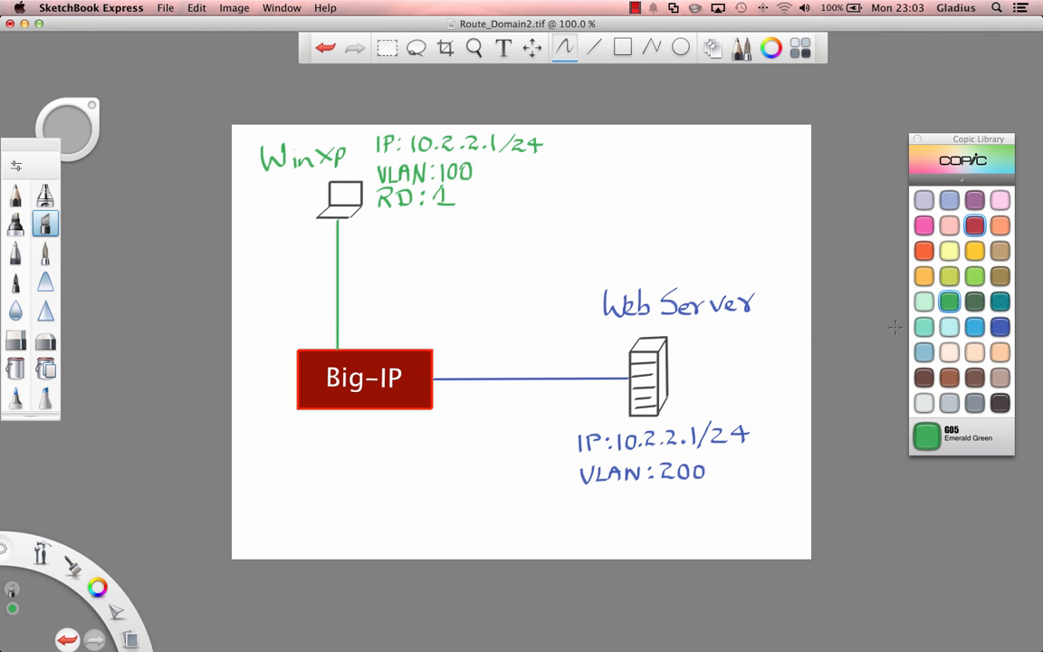
Handwrite "RD:2" in Ultramarine beneath the VLAN:200 label of the web server
left_click(1002, 330)
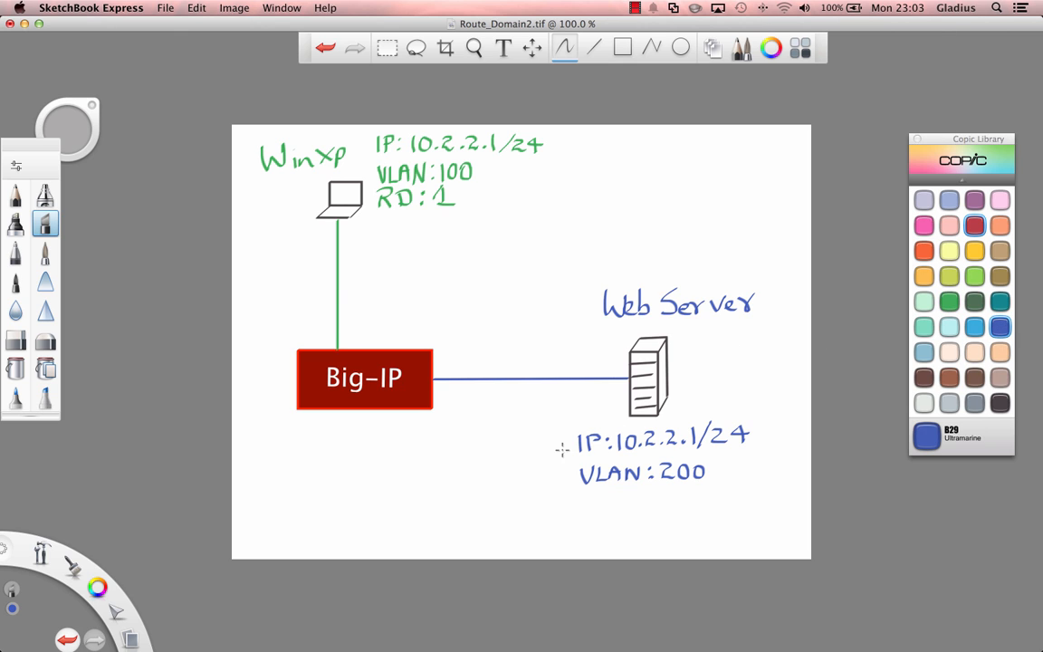
mouse_move(584, 496)
left_mouse_down()
mouse_move(584, 515)
mouse_move(606, 516)
left_mouse_up()
left_click_drag(606, 494, 610, 515)
left_click(623, 498)
left_click(623, 508)
left_click_drag(635, 496, 651, 514)
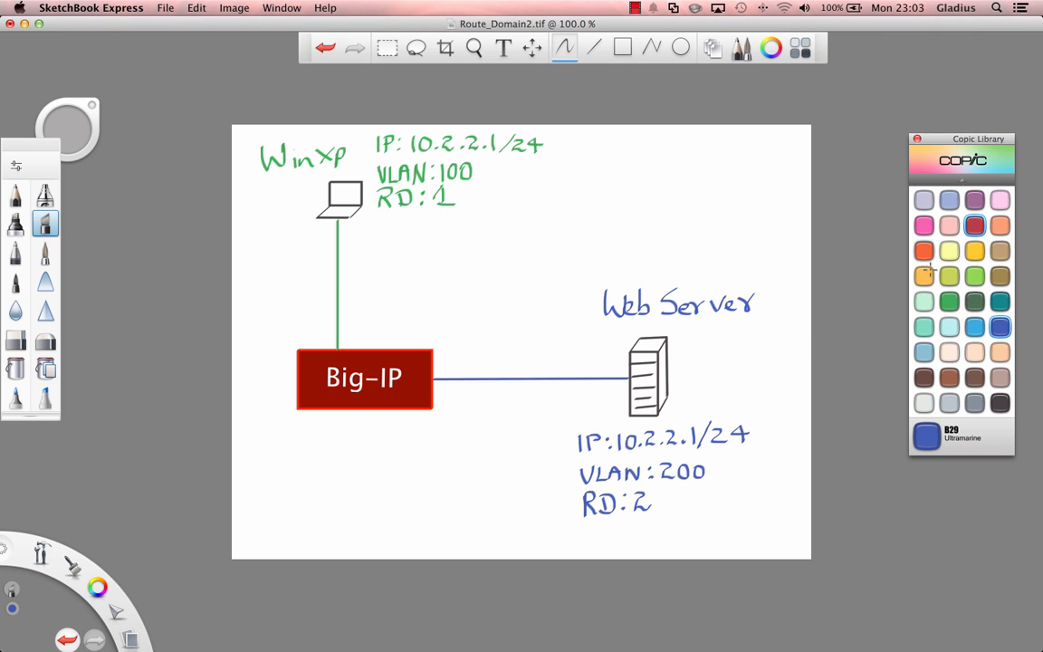
Remove the green "RD:1" label beneath the WinXP client's VLAN:100 label
key("super+z")
key("super+z")
key("super+z")
key("super+z")
key("super+z")
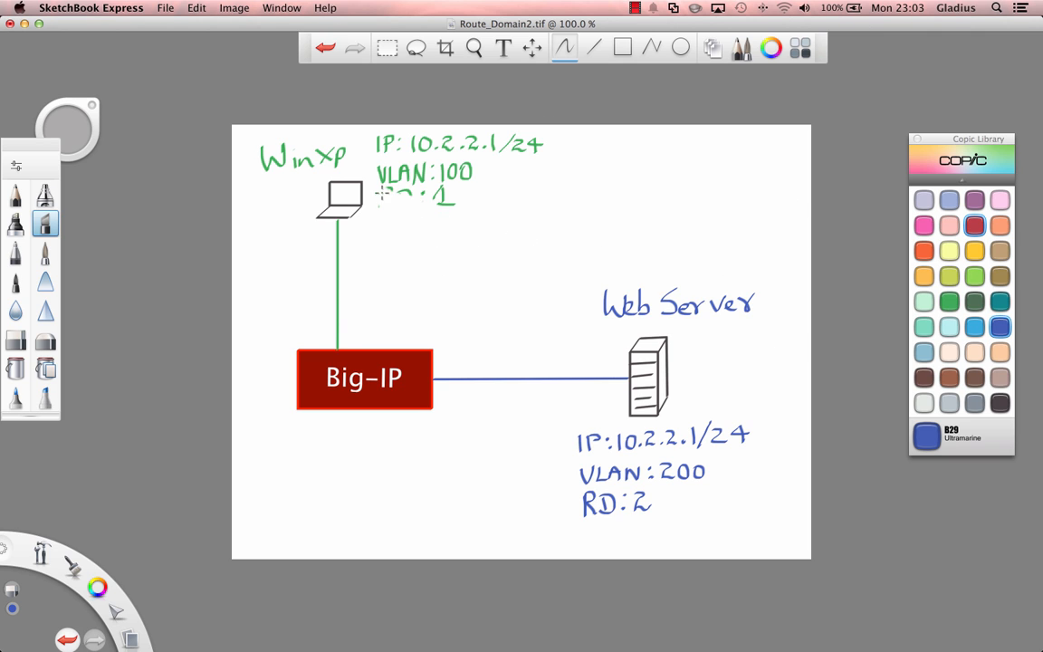
key("super+z")
Handwrite "RD:1" in Emerald Green beside the green client link, just above the Big-IP box
left_click(949, 301)
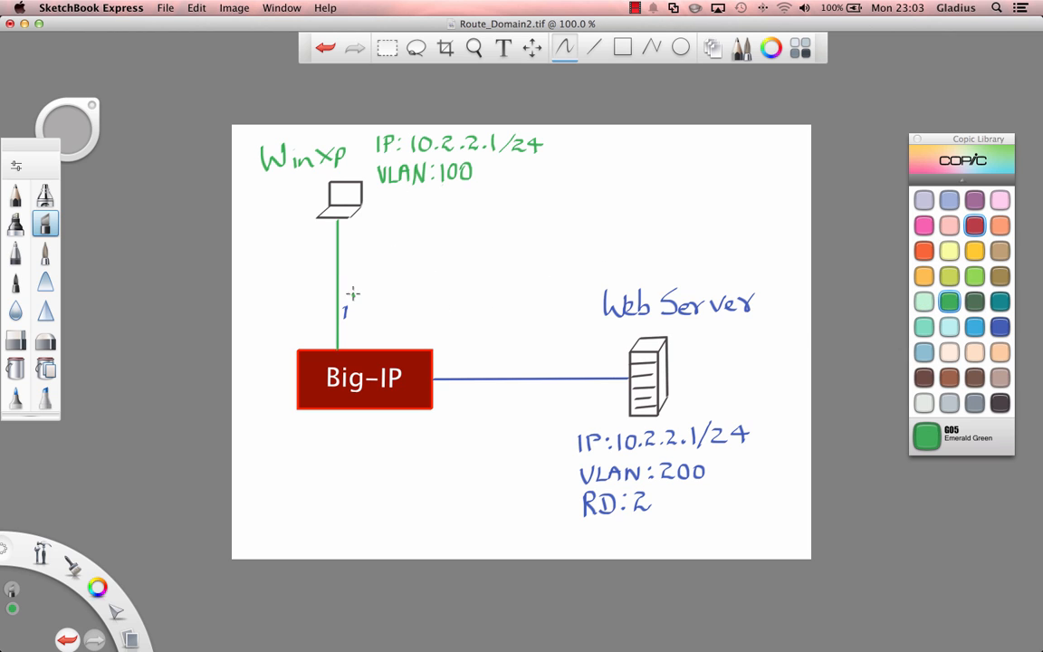
left_click_drag(352, 293, 352, 310)
key("super+z")
key("e")
key("e")
mouse_move(348, 294)
left_mouse_down()
mouse_move(347, 312)
mouse_move(409, 310)
left_mouse_up()
left_click(378, 299)
left_click(377, 308)
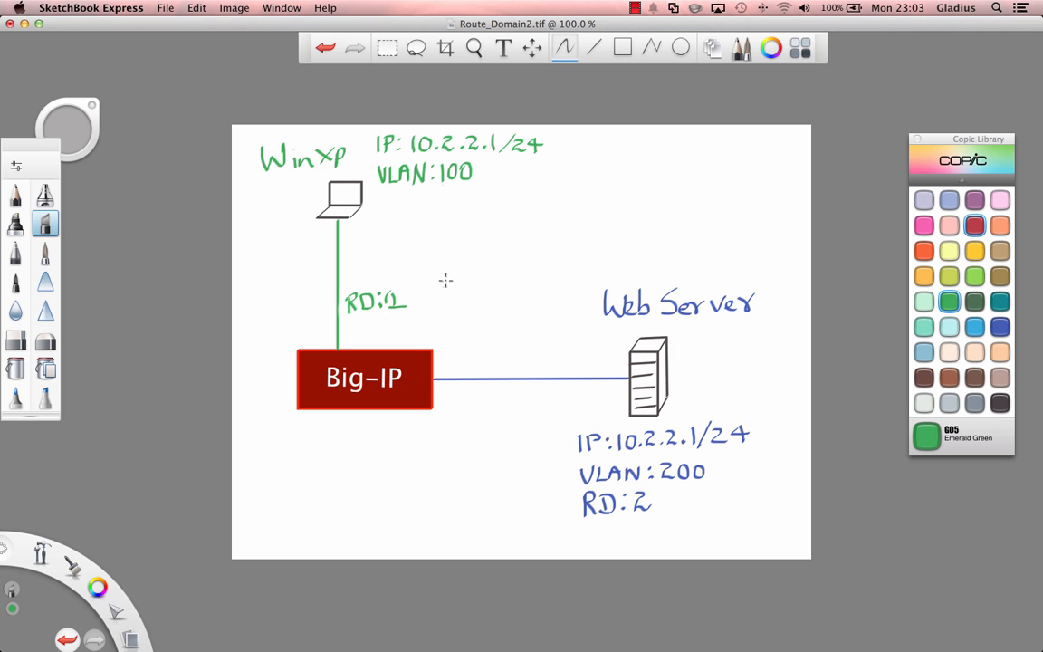
Handwrite "SelfIP:10.2.2.201" in Emerald Green beneath the RD:1 label above the Big-IP box
mouse_move(354, 324)
left_mouse_down()
mouse_move(344, 334)
mouse_move(401, 323)
mouse_move(398, 334)
left_mouse_up()
left_click(354, 326)
left_click(354, 333)
left_click_drag(399, 321, 399, 328)
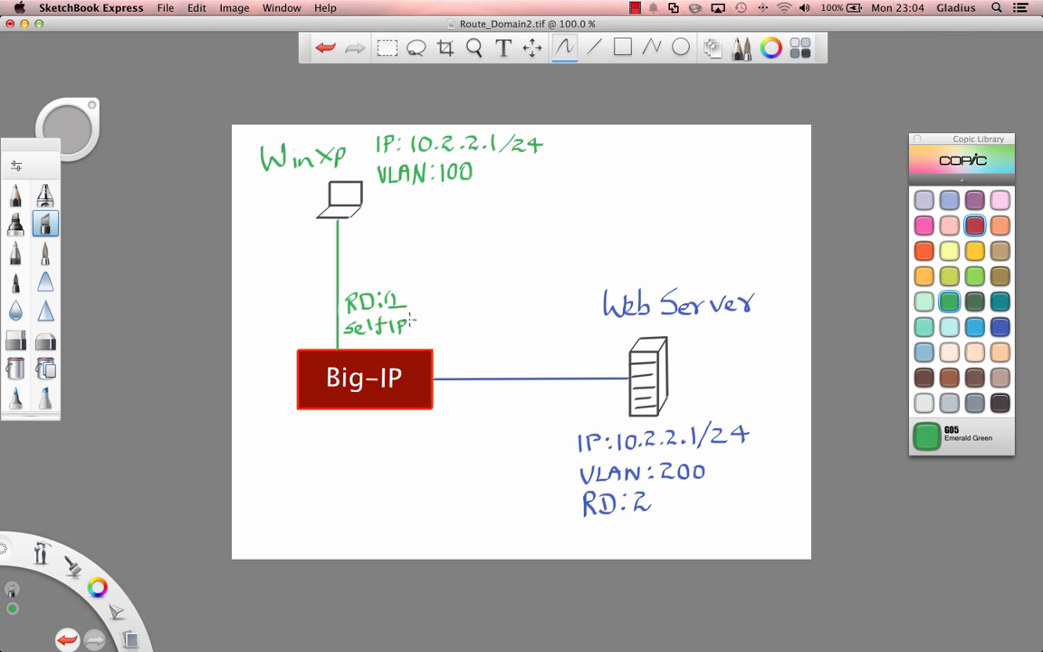
left_click(417, 321)
left_click(417, 330)
mouse_move(432, 314)
left_mouse_down()
mouse_move(431, 326)
mouse_move(443, 312)
left_mouse_up()
key("super+z")
key("super+z")
mouse_move(426, 317)
left_mouse_down()
mouse_move(427, 333)
mouse_move(436, 319)
mouse_move(491, 331)
left_mouse_up()
left_click(445, 333)
left_click(478, 329)
left_click(497, 330)
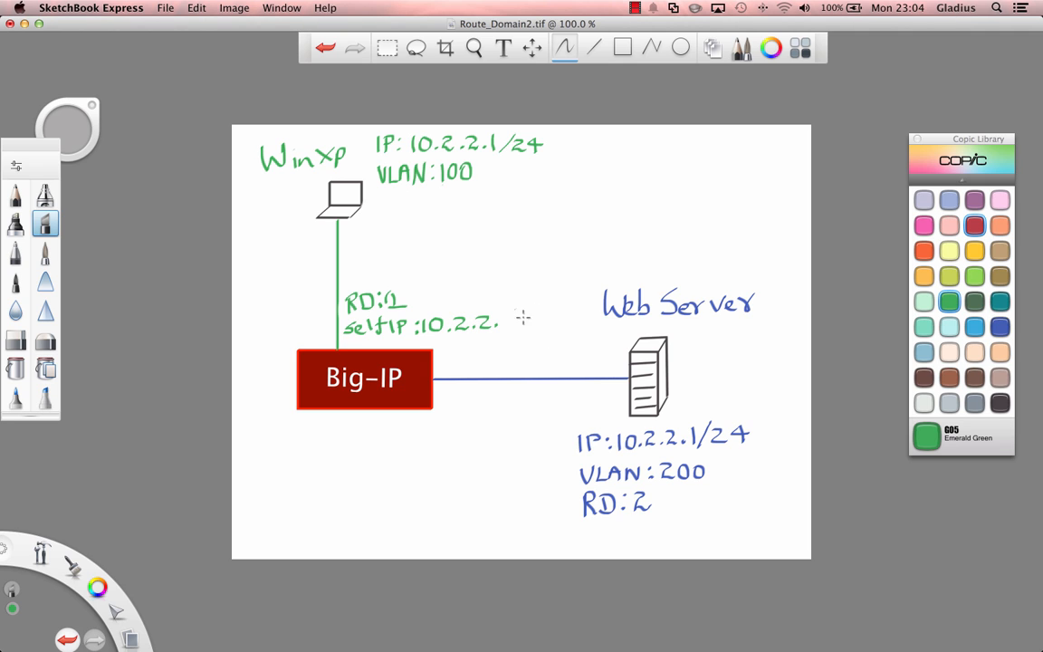
left_click_drag(505, 319, 518, 331)
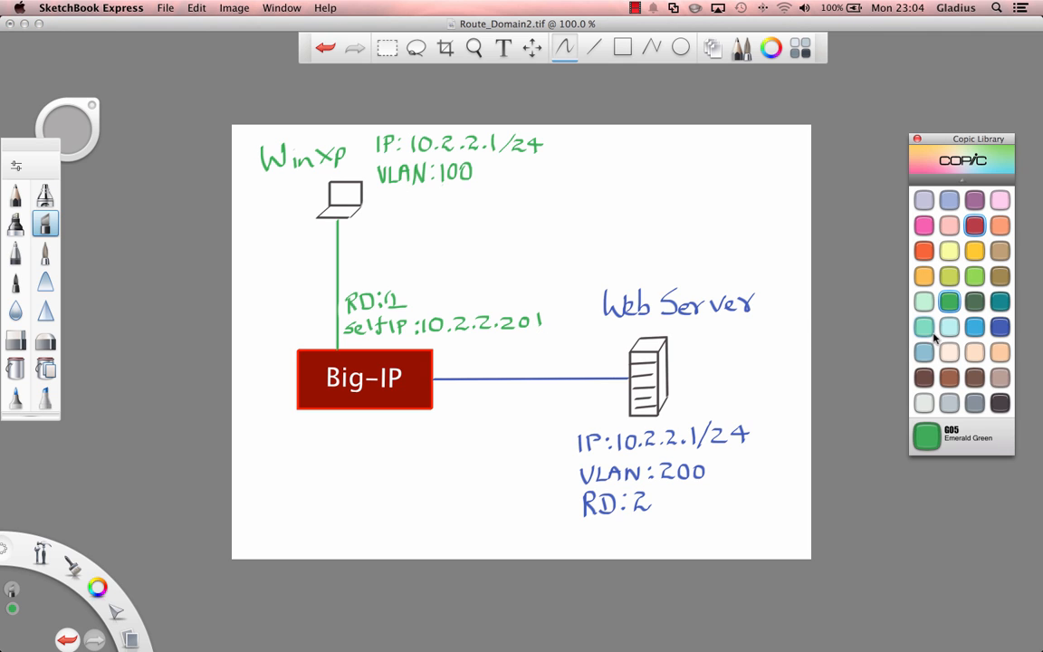
Handwrite "RD:2" and "SelfIP:10.2.2.201" in Ultramarine beneath the blue link beside the Big-IP box
left_click(1001, 334)
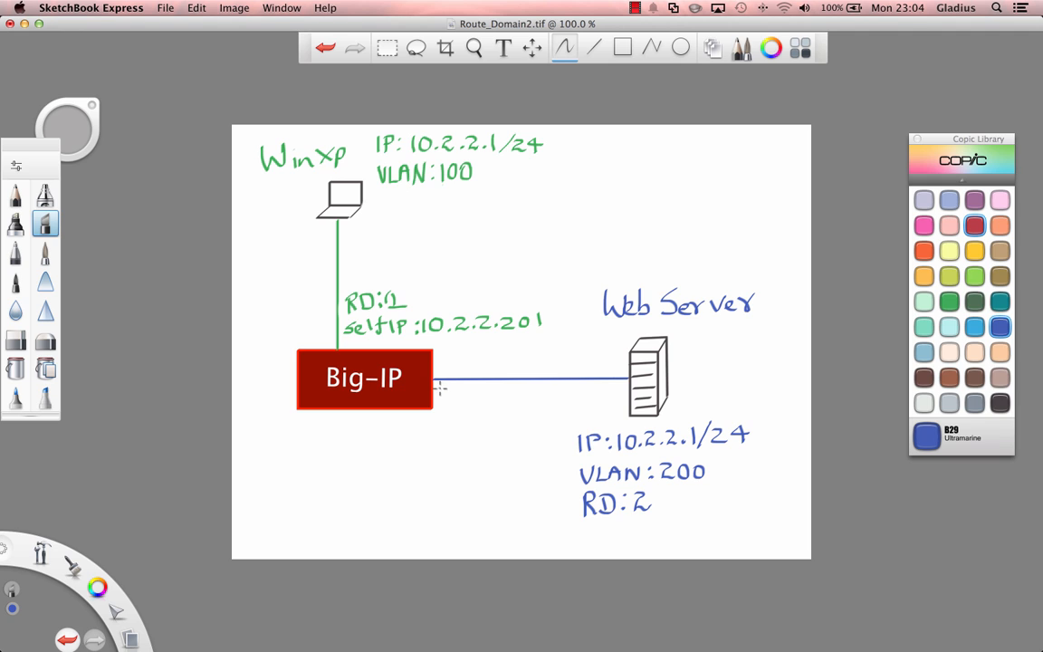
mouse_move(437, 384)
left_mouse_down()
mouse_move(448, 399)
mouse_move(465, 398)
left_mouse_up()
mouse_move(480, 384)
left_mouse_down()
mouse_move(494, 397)
mouse_move(436, 424)
mouse_move(490, 415)
left_mouse_up()
left_click(501, 409)
left_click(501, 418)
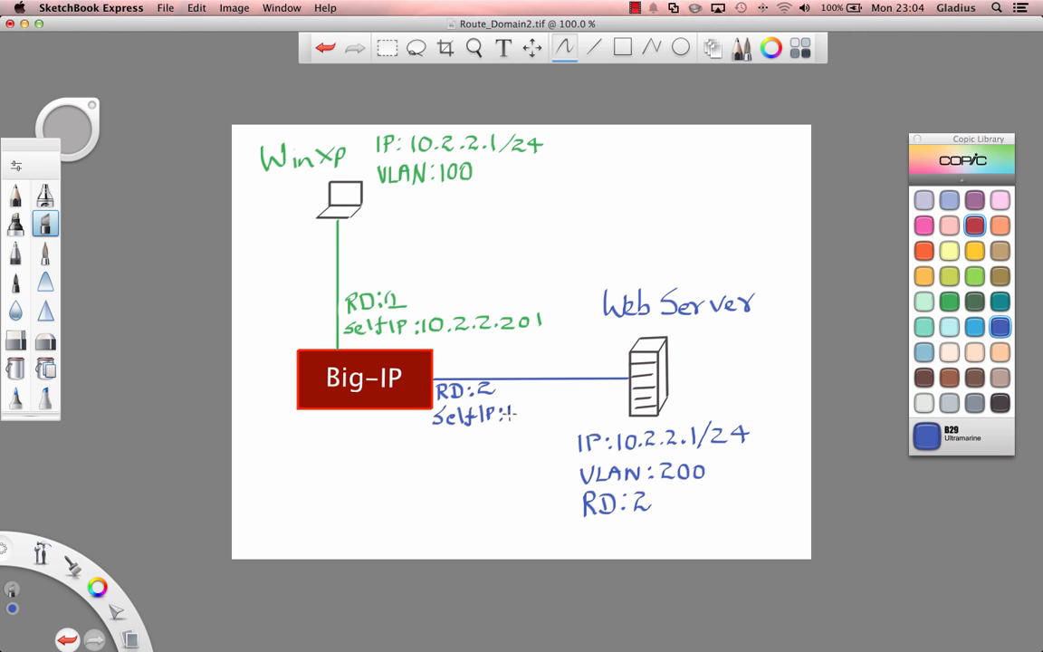
left_click_drag(509, 417, 598, 405)
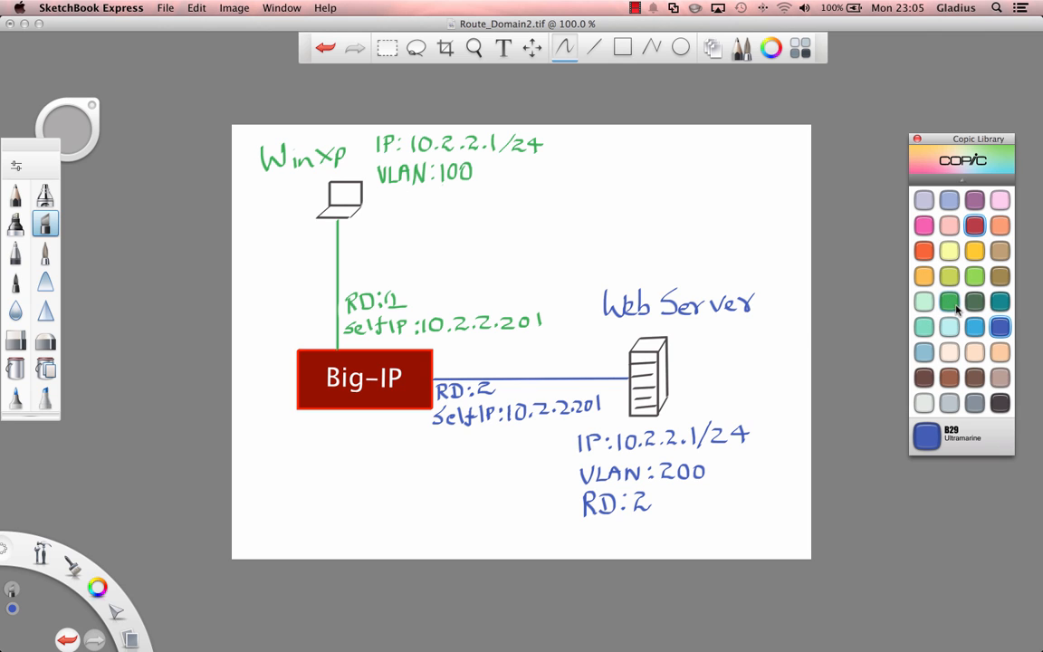
Append "%1" in Emerald Green to the client-side self IP and "%2" in Ultramarine to the server-side self IP
left_click(956, 307)
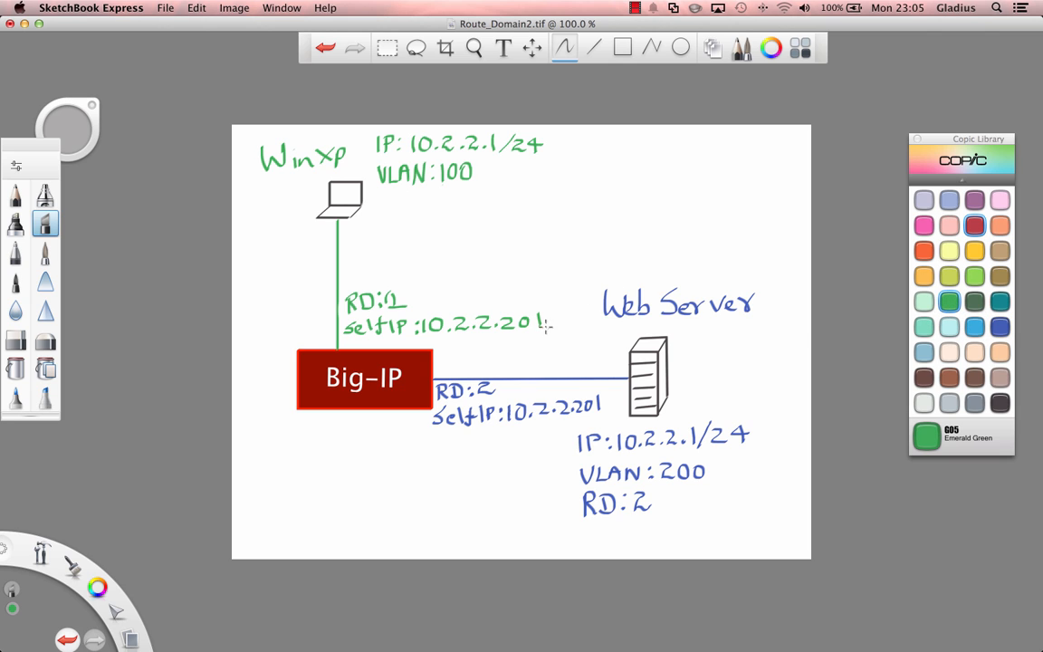
mouse_move(552, 314)
left_mouse_down()
mouse_move(546, 324)
mouse_move(568, 316)
left_mouse_up()
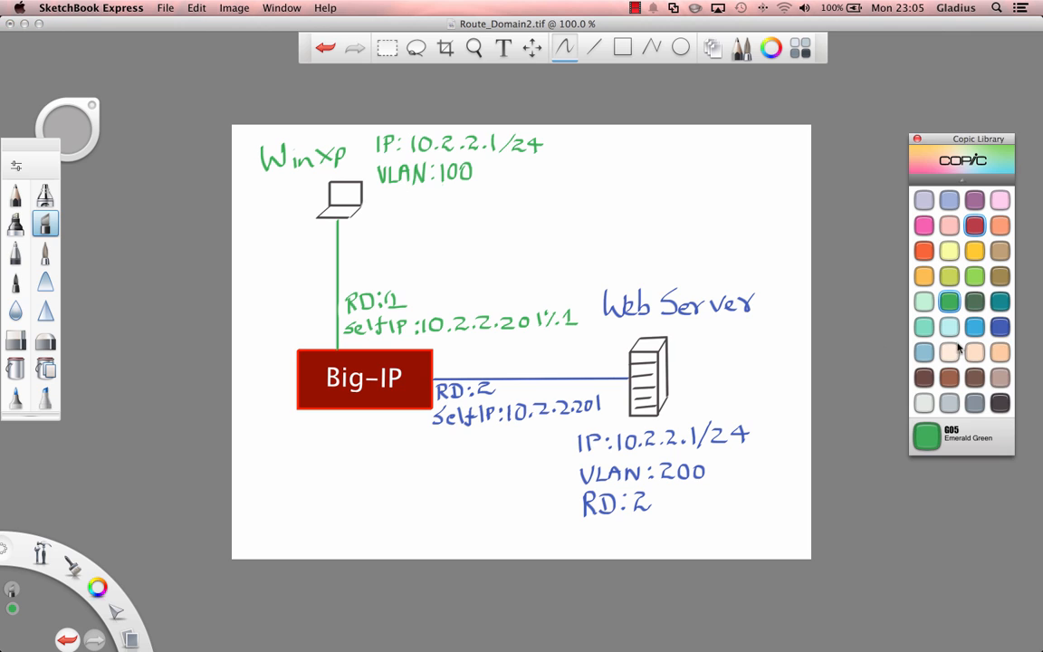
left_click(1000, 326)
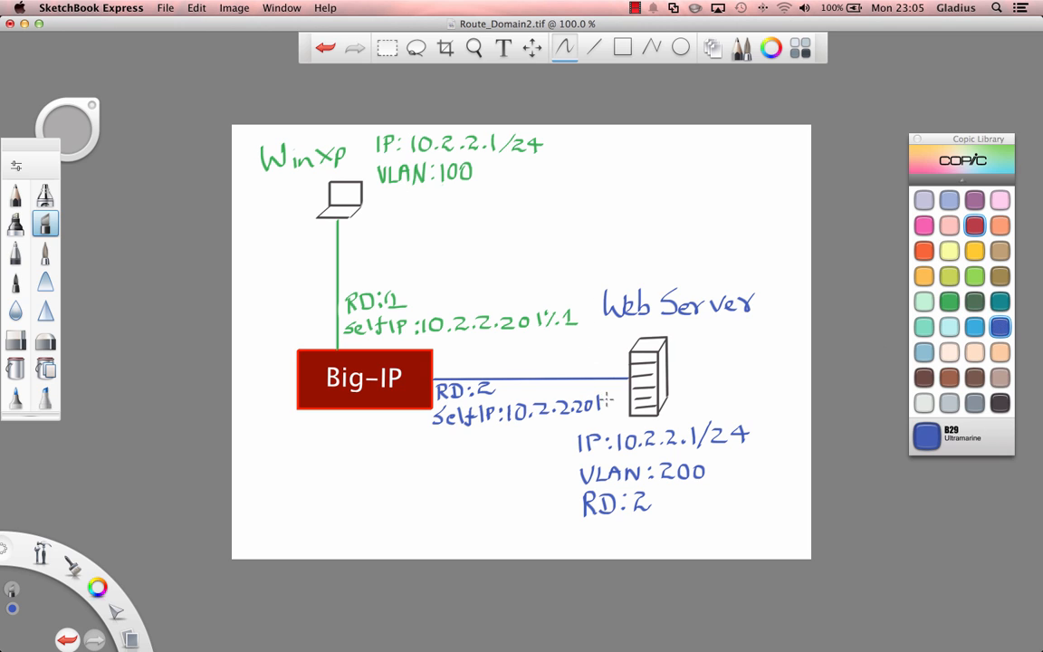
mouse_move(609, 393)
left_mouse_down()
mouse_move(604, 409)
mouse_move(627, 409)
left_mouse_up()
Switch to the BIG-IP web interface and start a new self IP named Self_VLAN100
key("ctrl+Right")
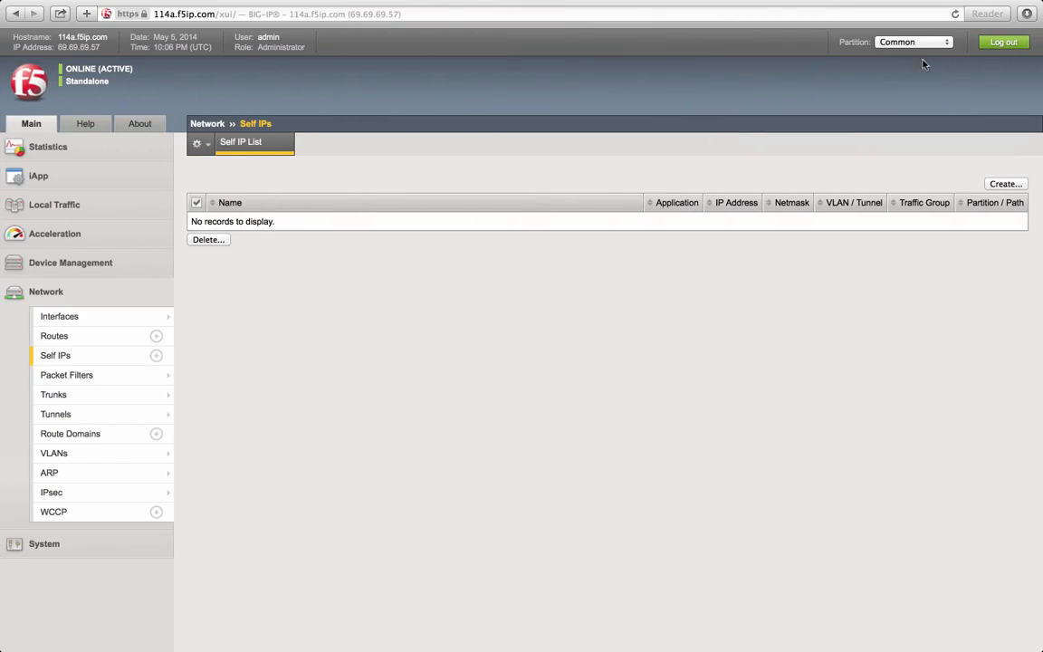
left_click(1003, 183)
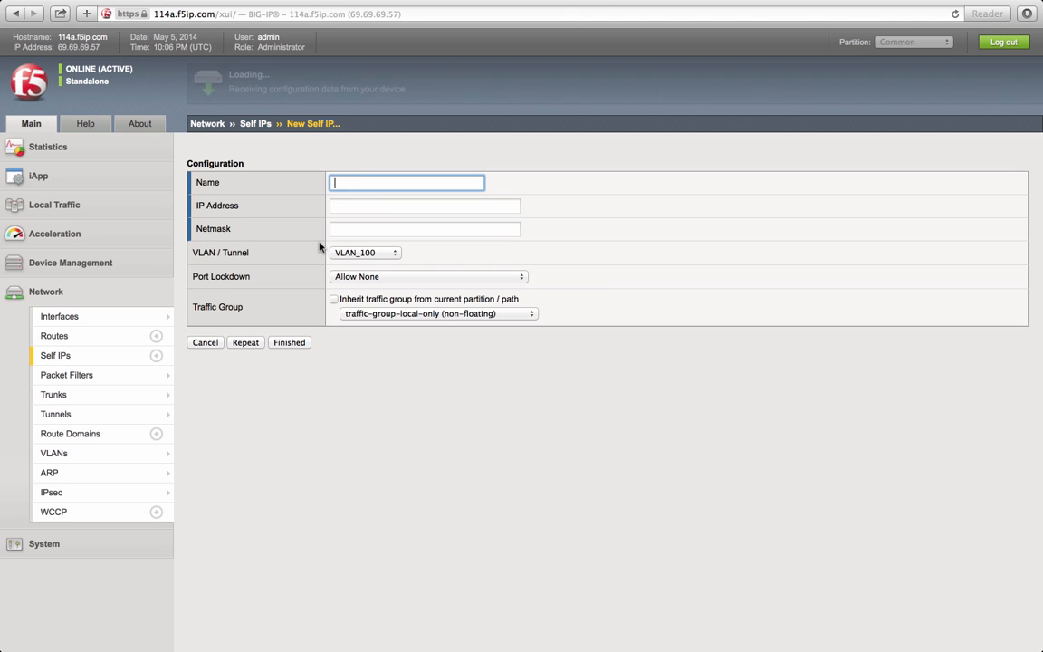
type("S")
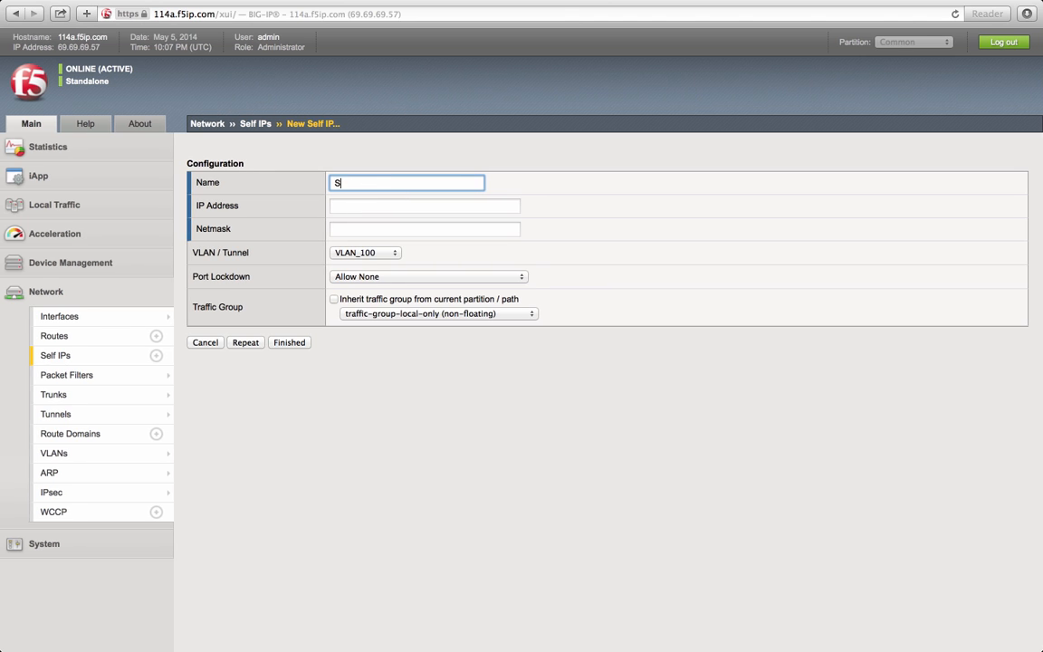
type("elf")
key("Down")
key("Down")
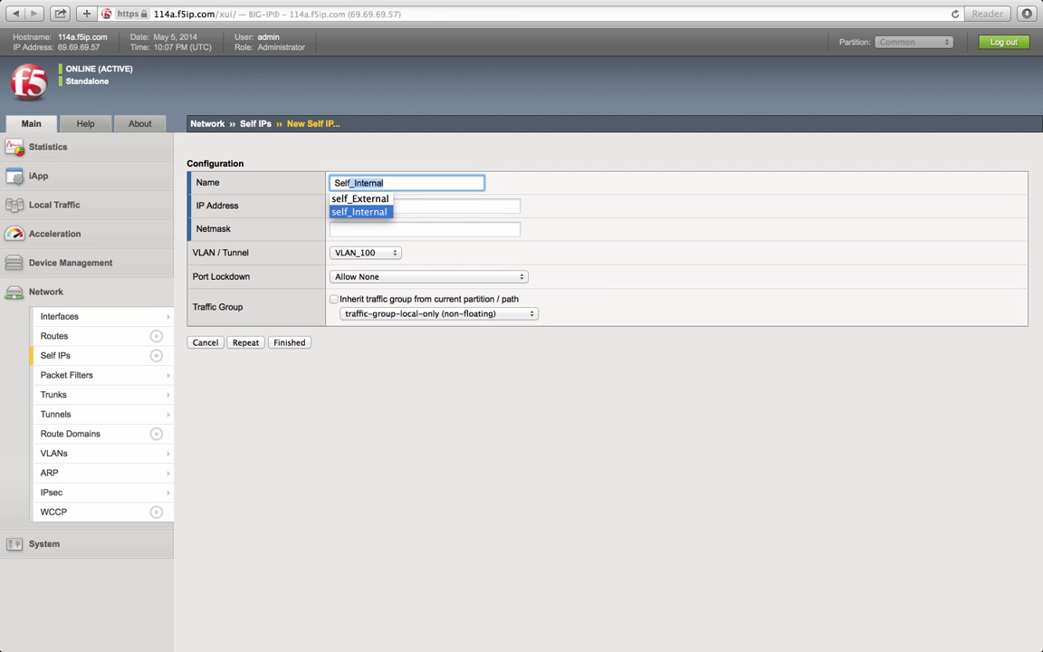
type("_IP")
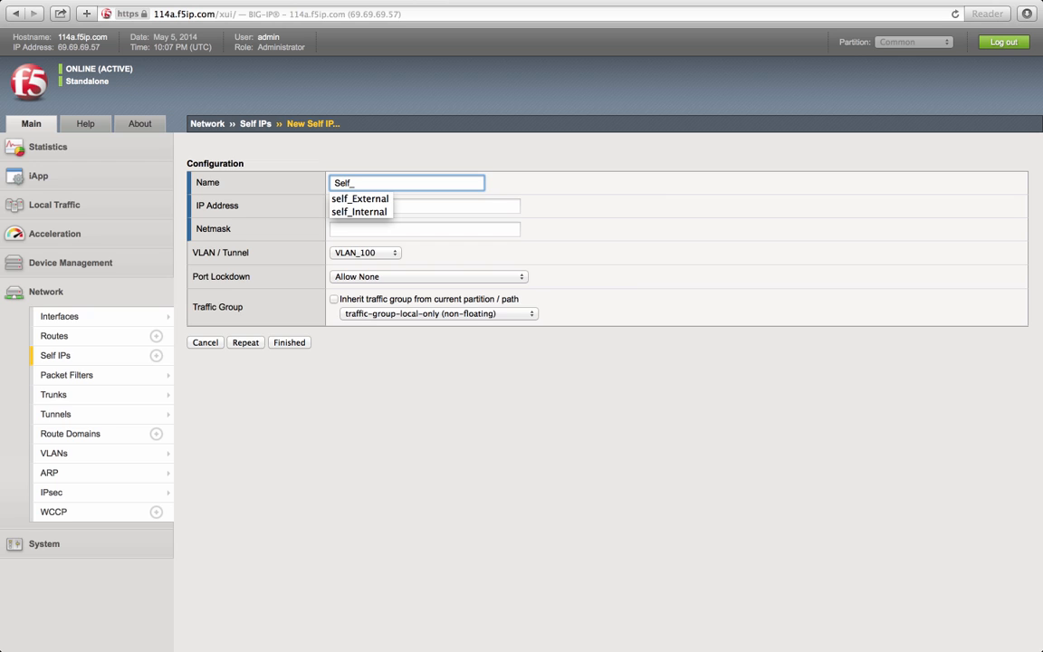
type("V")
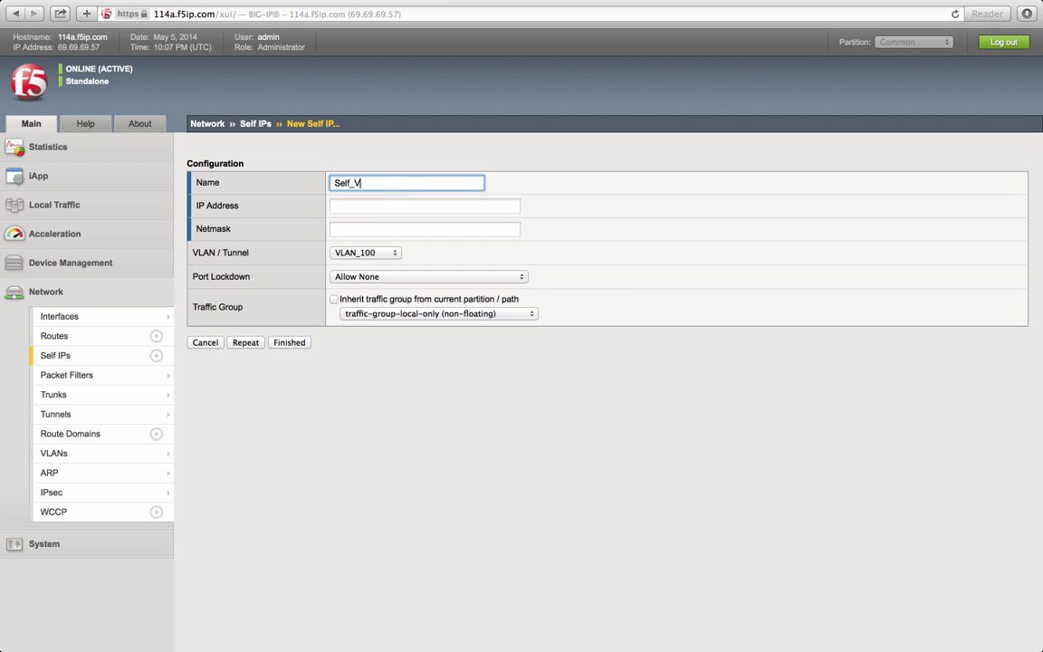
type("LAM")
type("N100")
Give Self_VLAN100 the IP address 10.2.2.201%1 and netmask 255.255.255.0 on VLAN_100
left_click(368, 206)
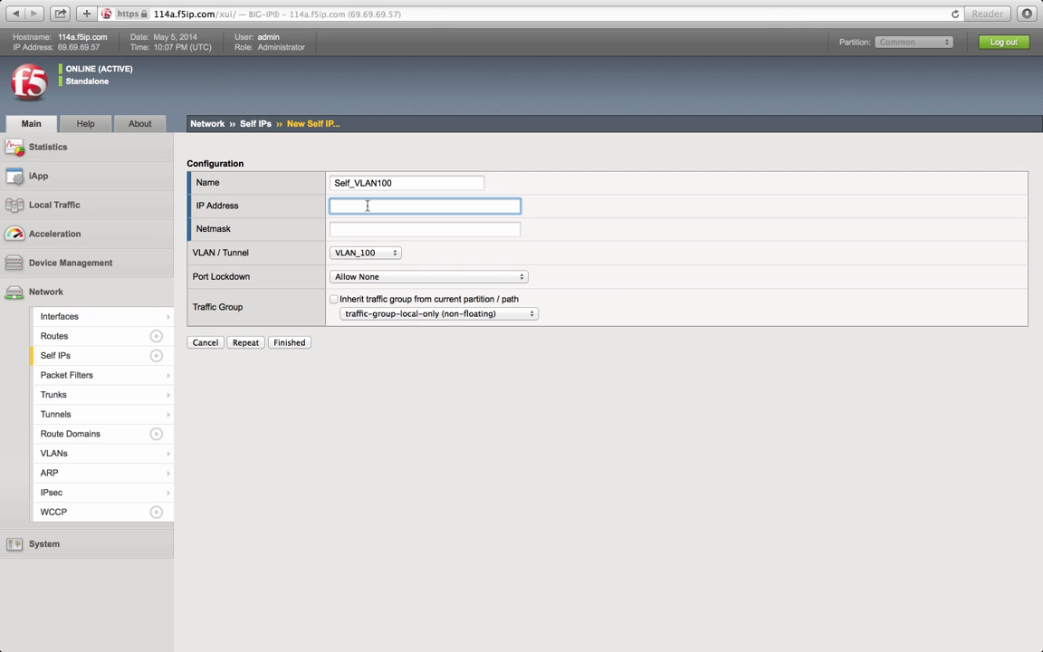
type("10.")
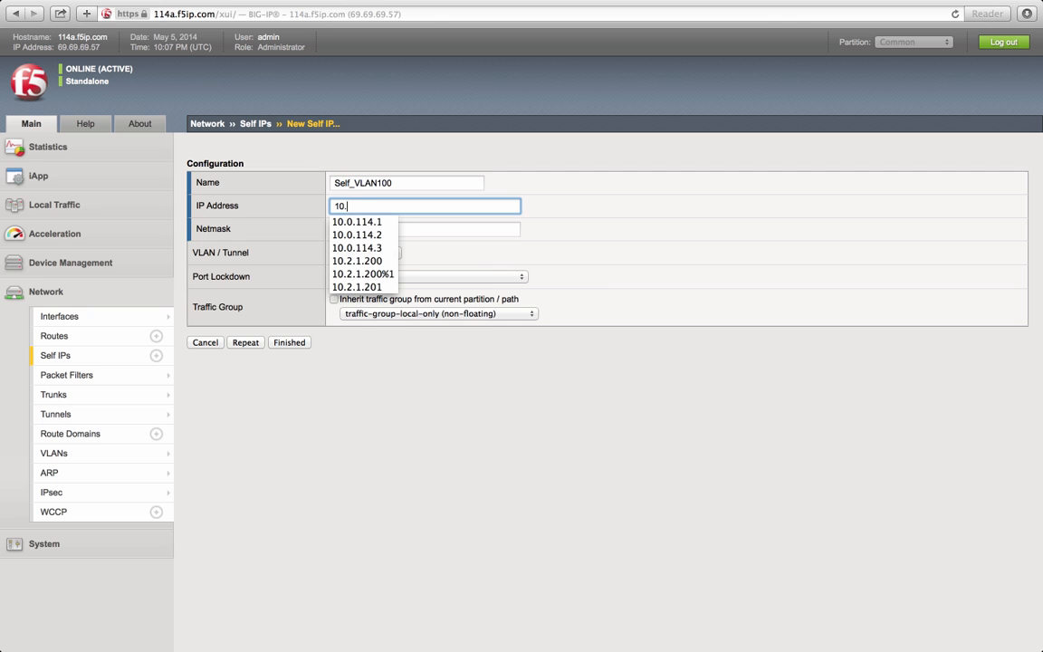
type("2.2.")
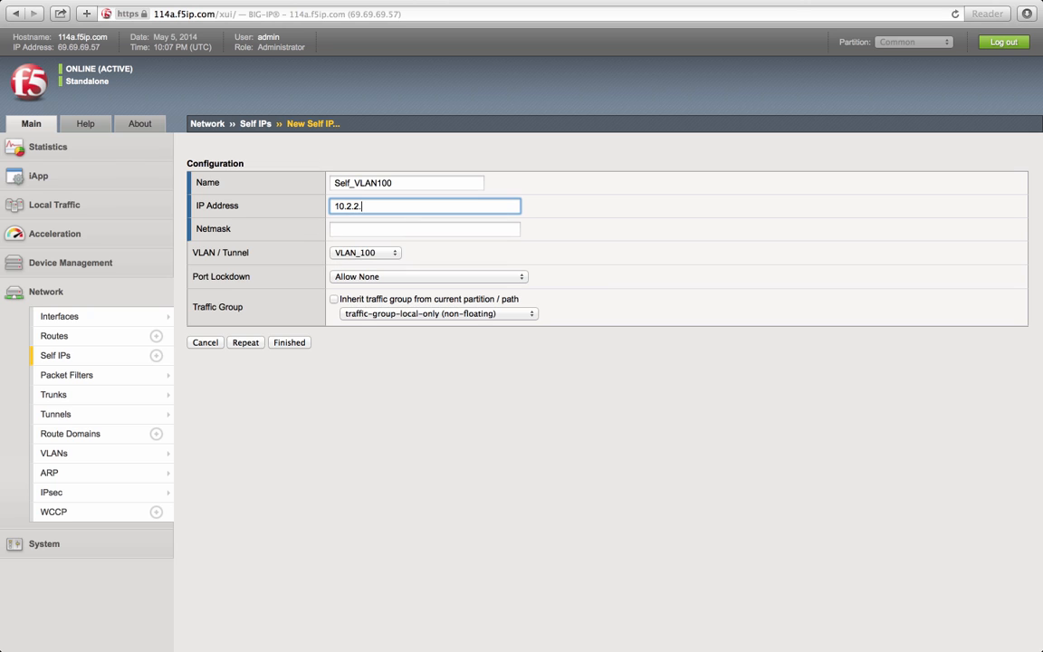
type("201%1")
left_click(373, 256)
left_click(373, 257)
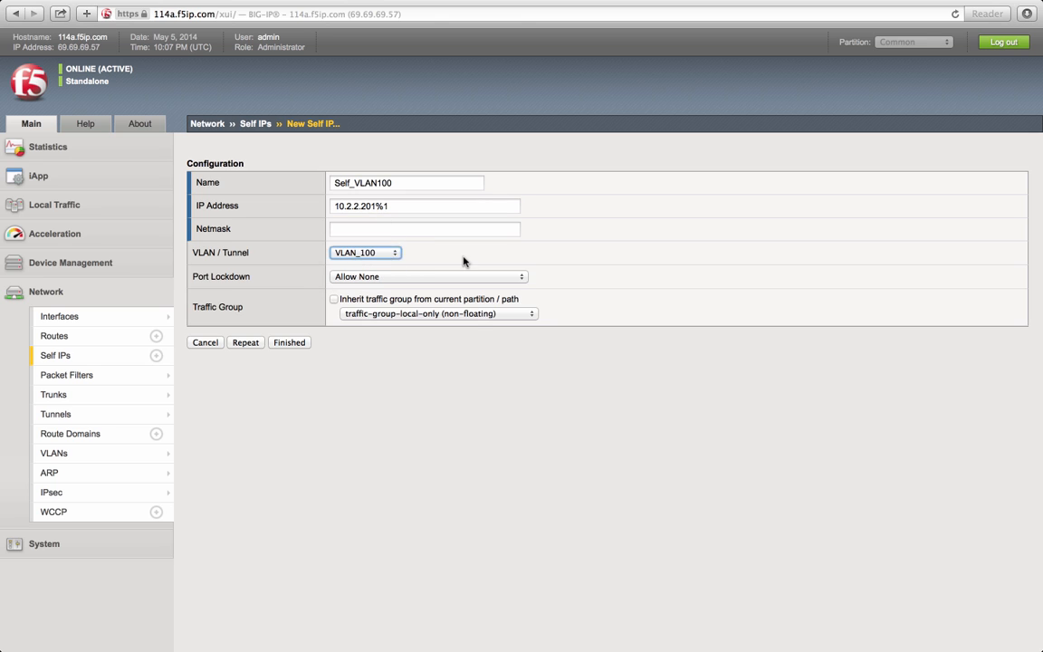
left_click(396, 229)
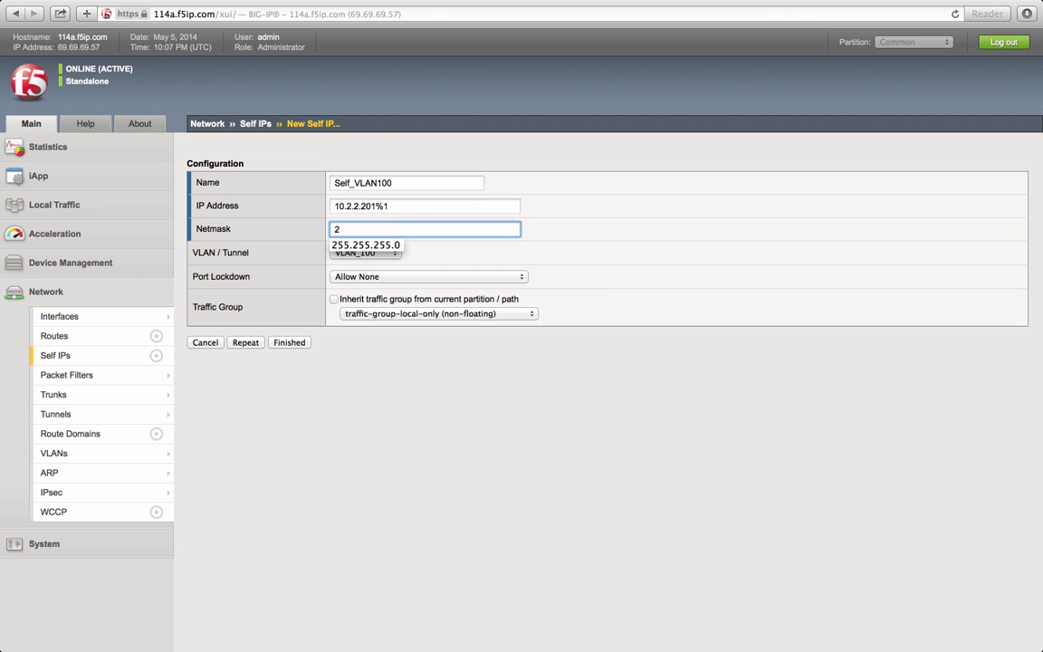
type("2")
key("Down")
left_click(632, 212)
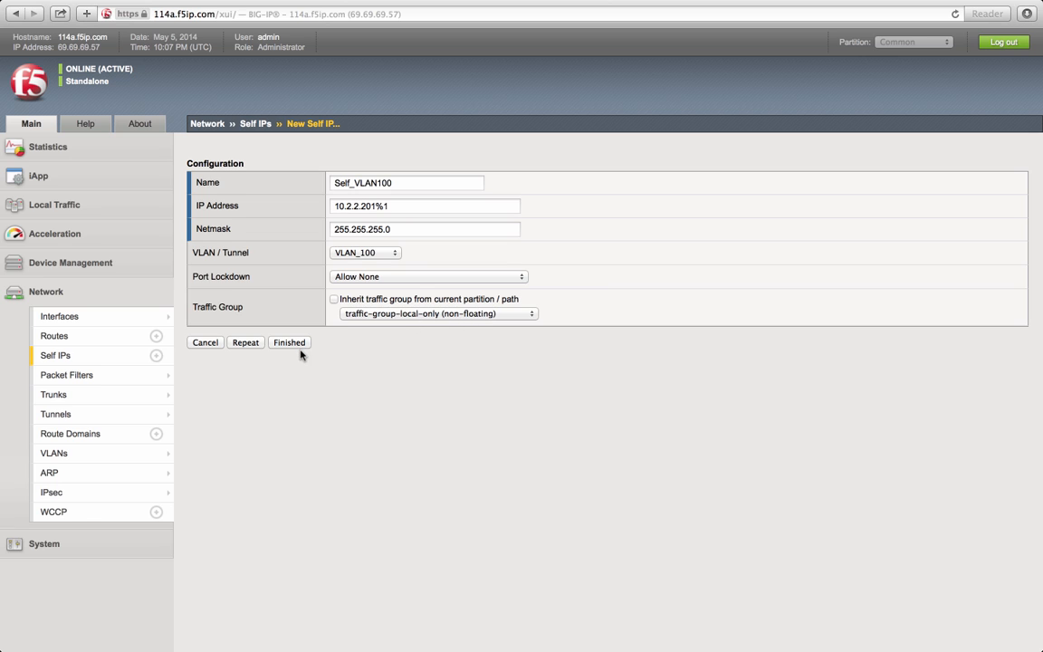
Set the port lockdown of Self_VLAN100 to Allow Default and finish creating the self IP
left_click(418, 279)
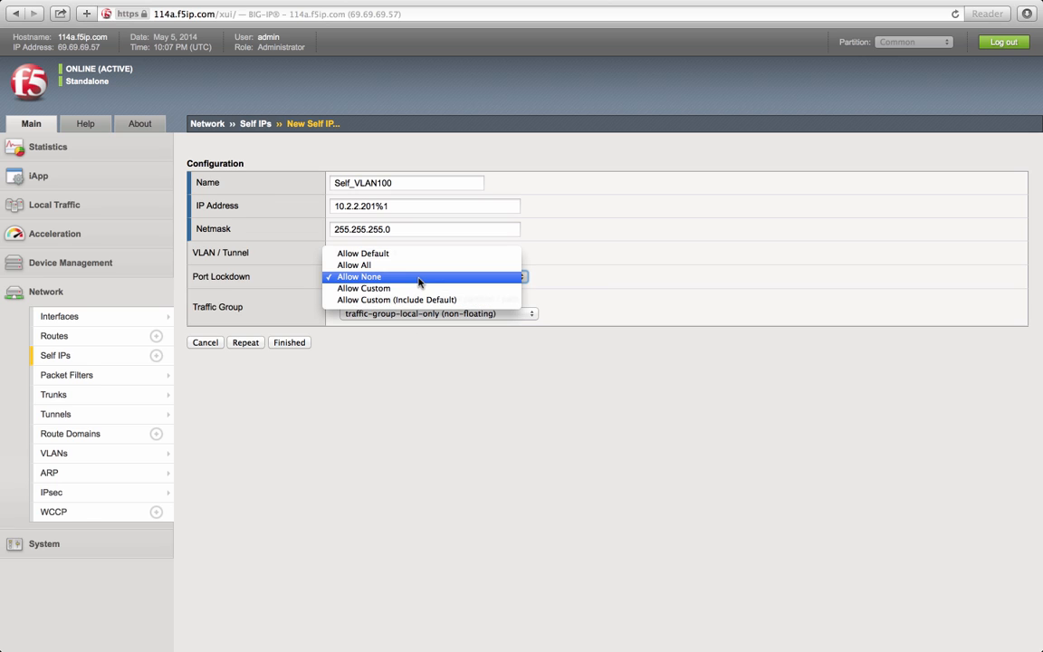
left_click(390, 258)
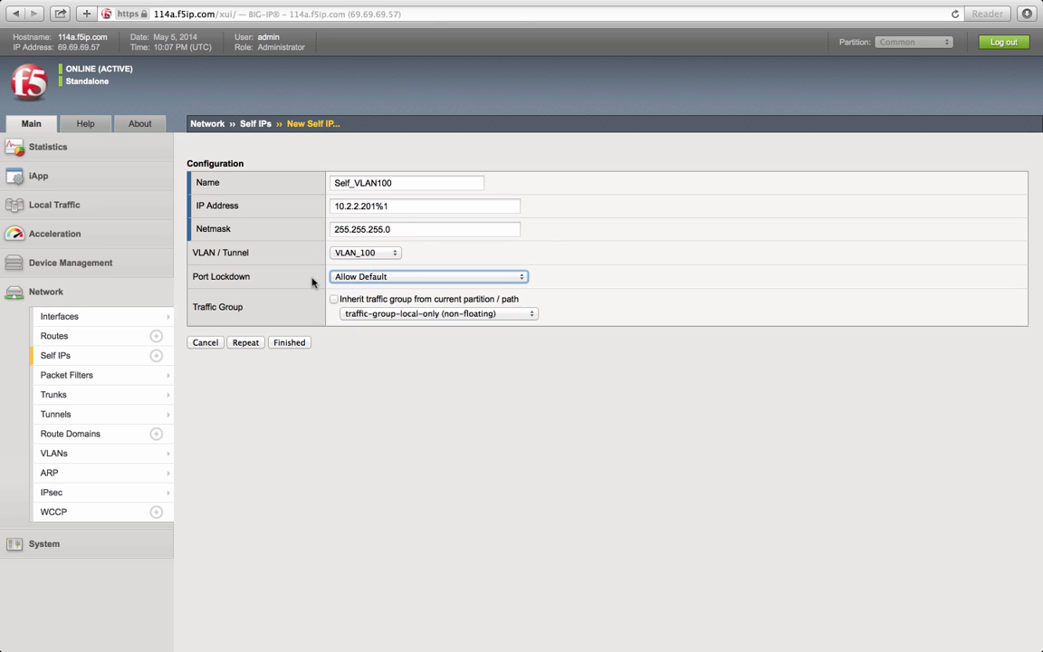
left_click(292, 342)
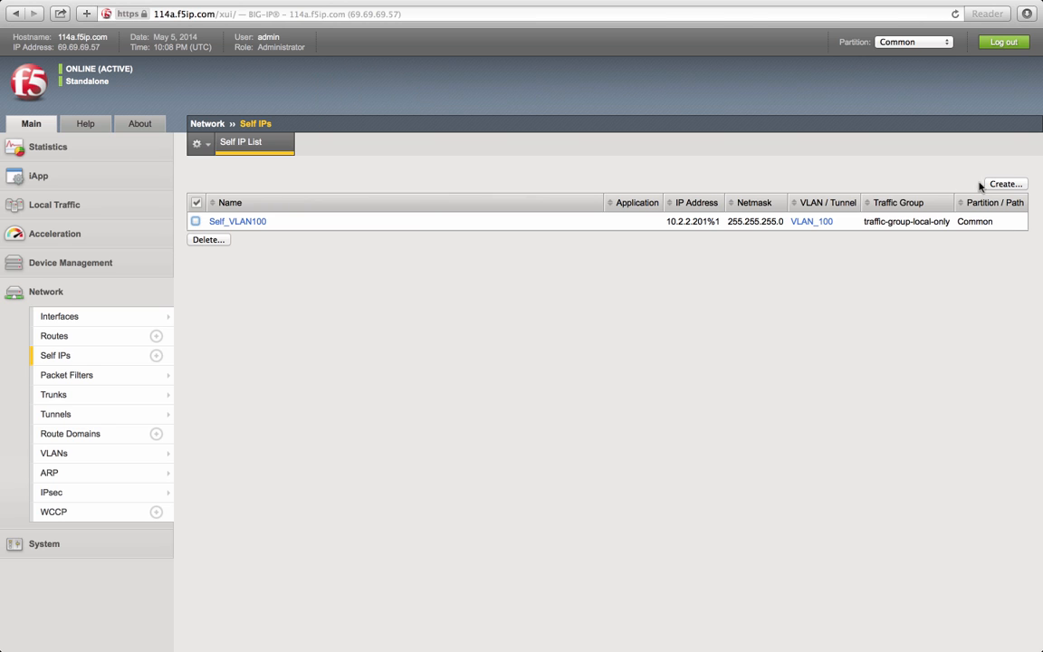
Start another new self IP and name it Self_VLAN200
left_click(1005, 184)
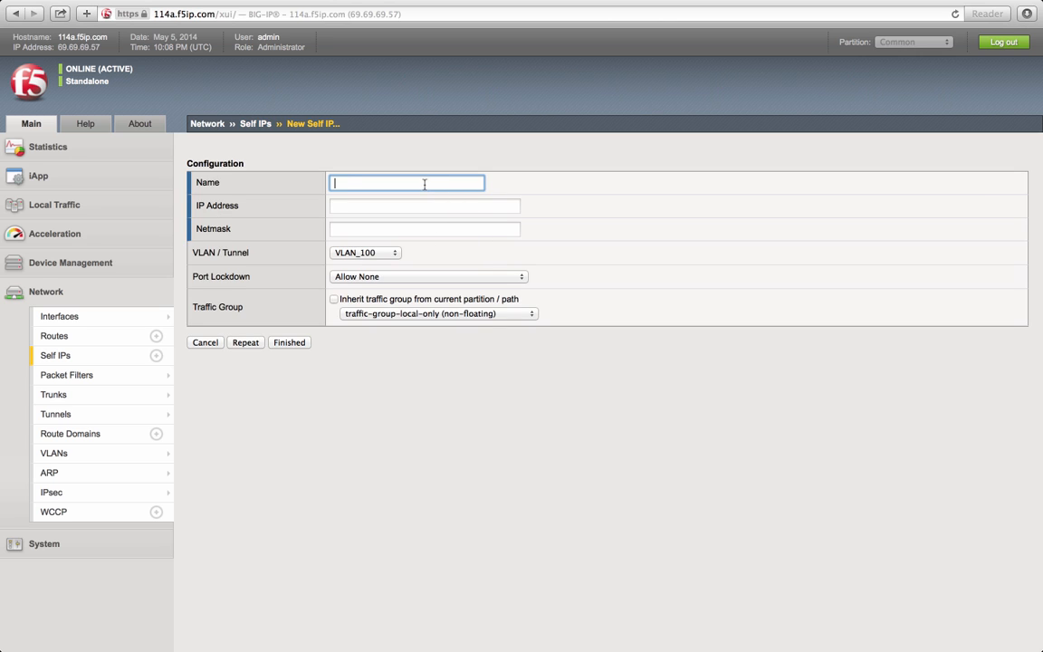
type("Self")
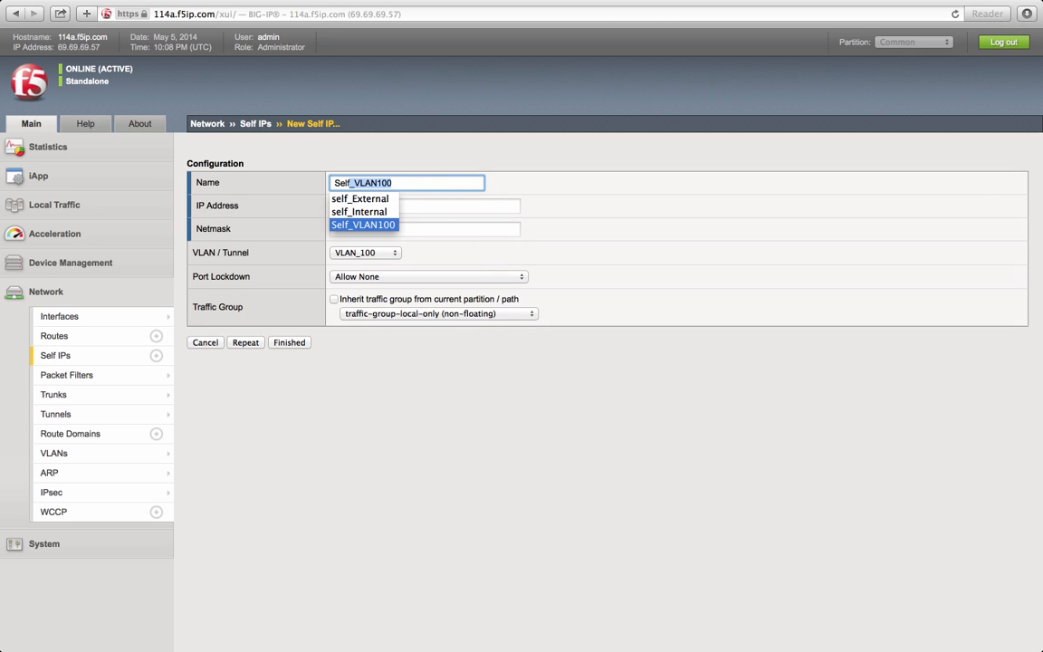
type("_VLEN")
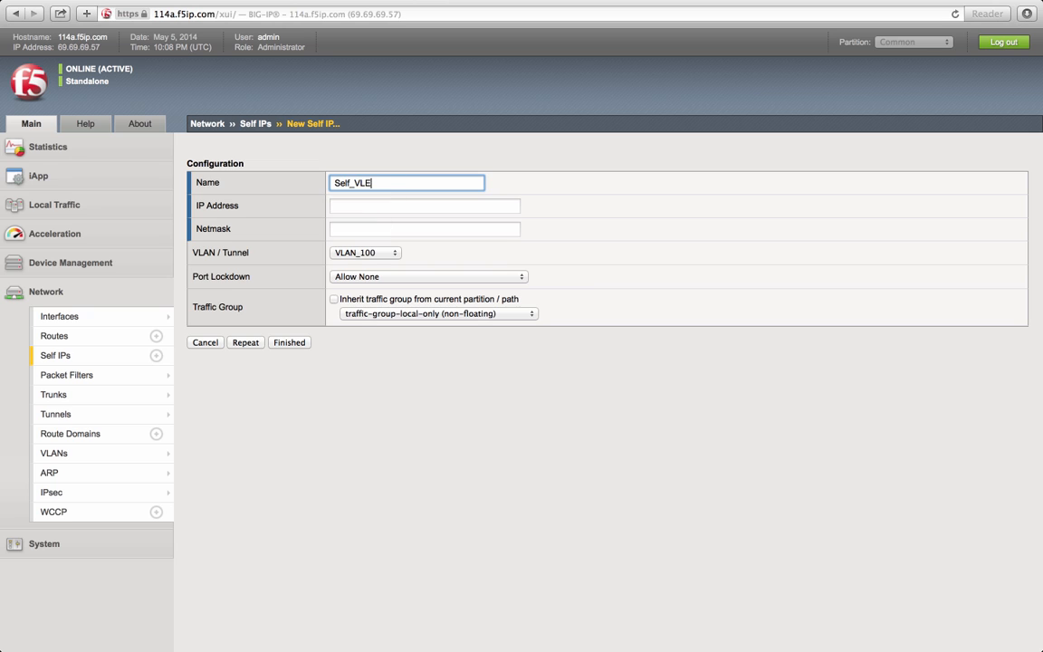
key("BackSpace")
type("AN200")
Give Self_VLAN200 the IP address 10.2.2.201%2 and netmask 255.255.255.0 on VLAN_200
left_click(425, 205)
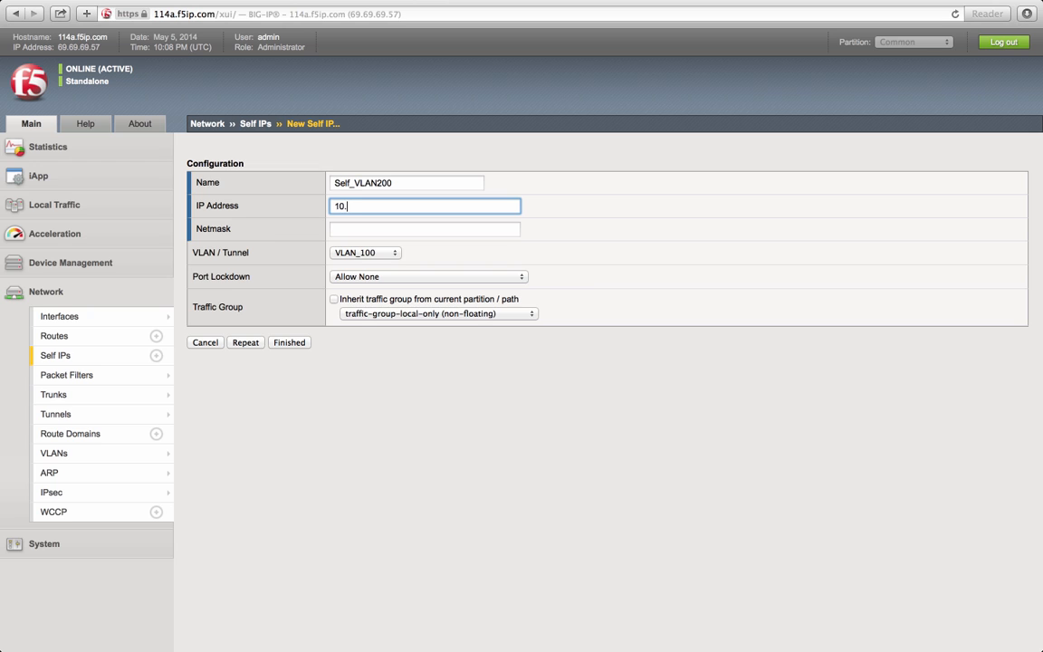
type("10.2.2.201%")
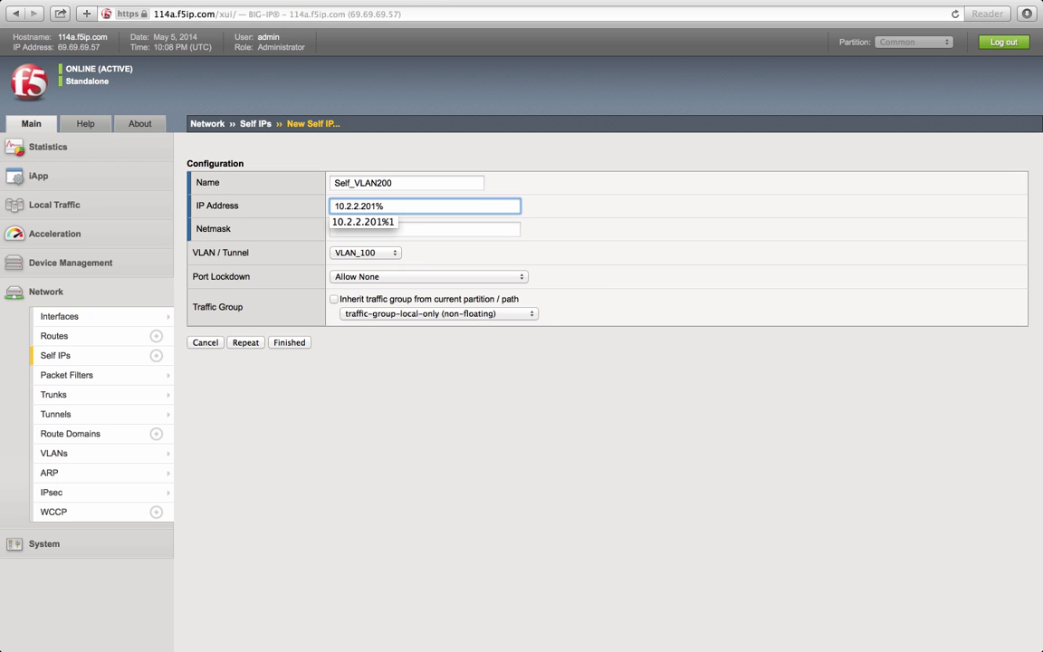
type("2")
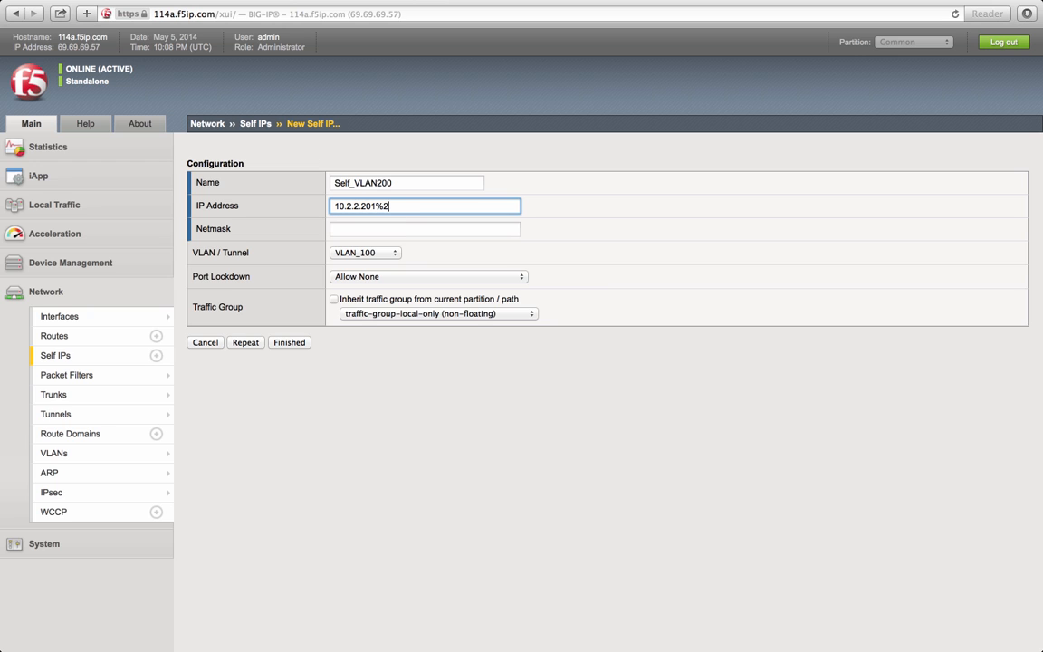
key("Tab")
type("22")
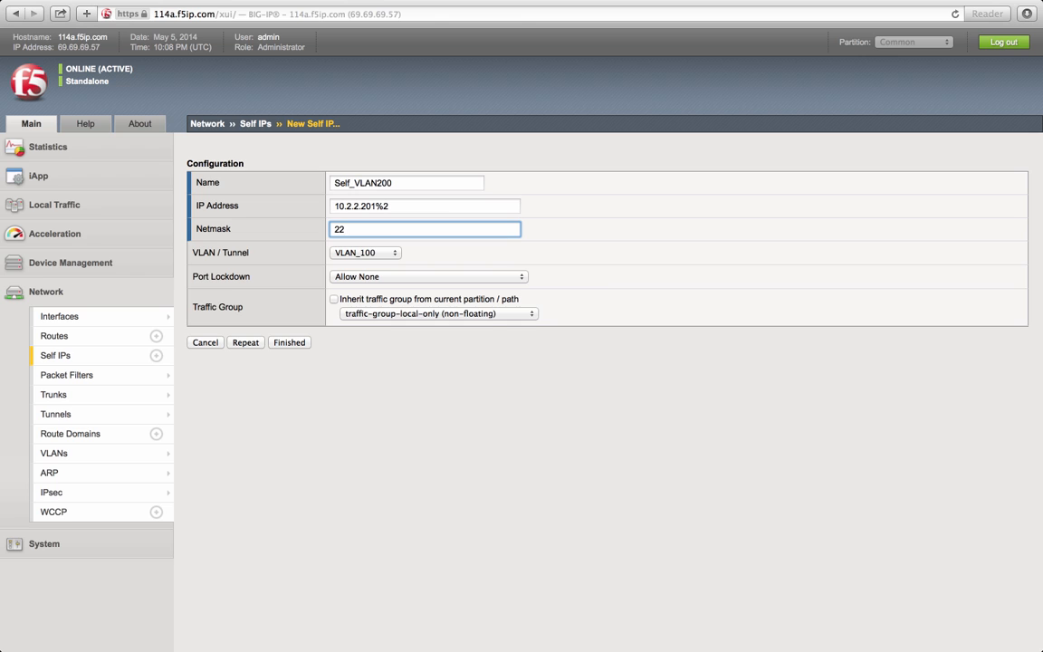
type("5")
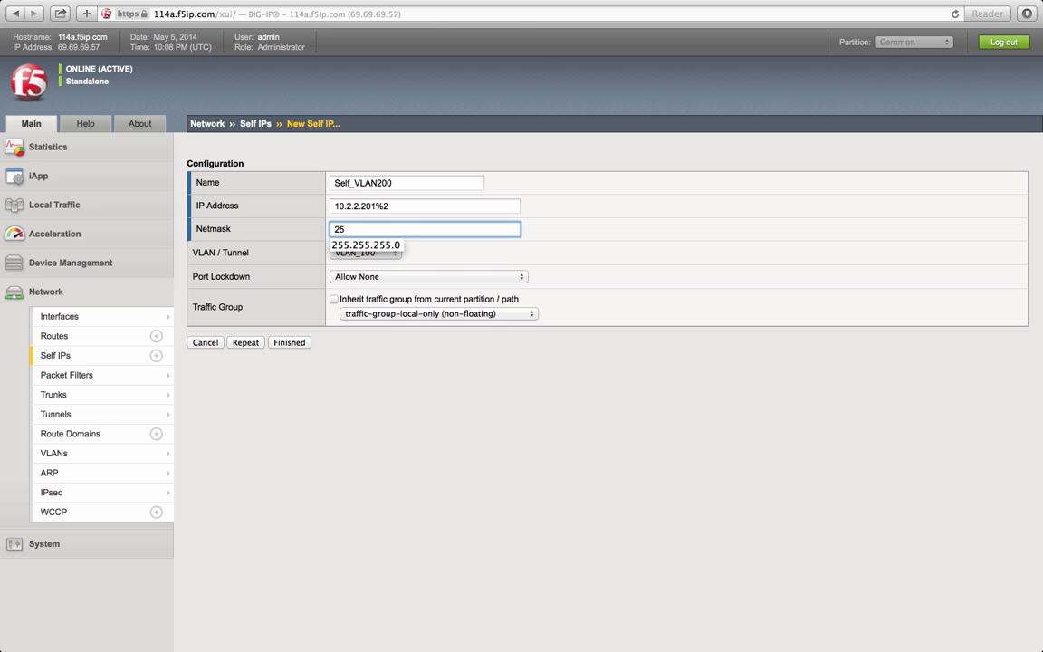
key("Down")
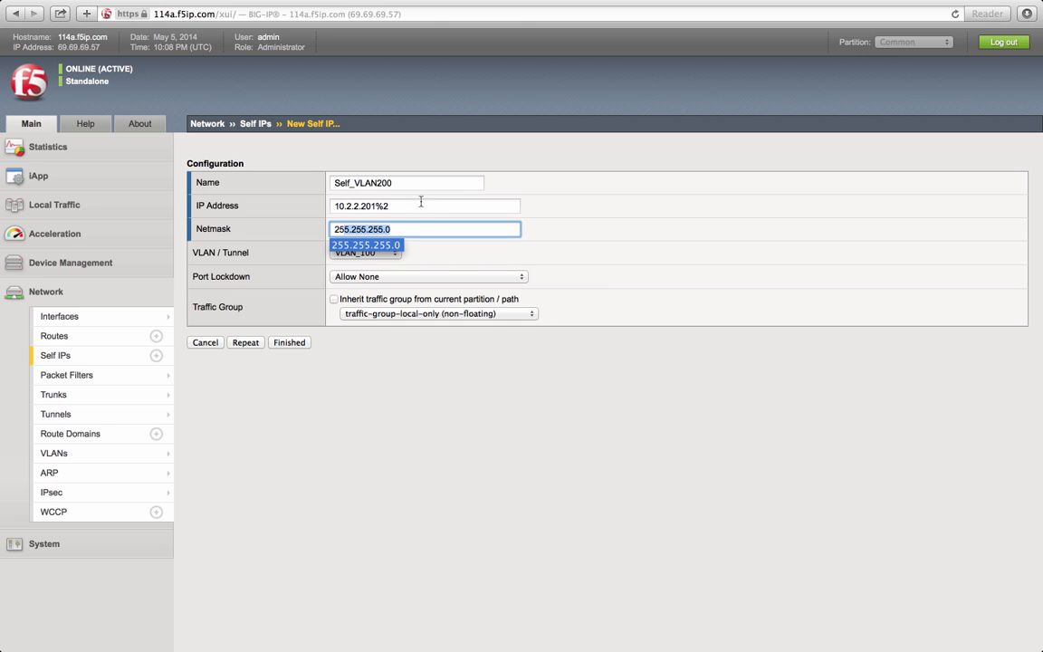
key("Return")
left_click(396, 253)
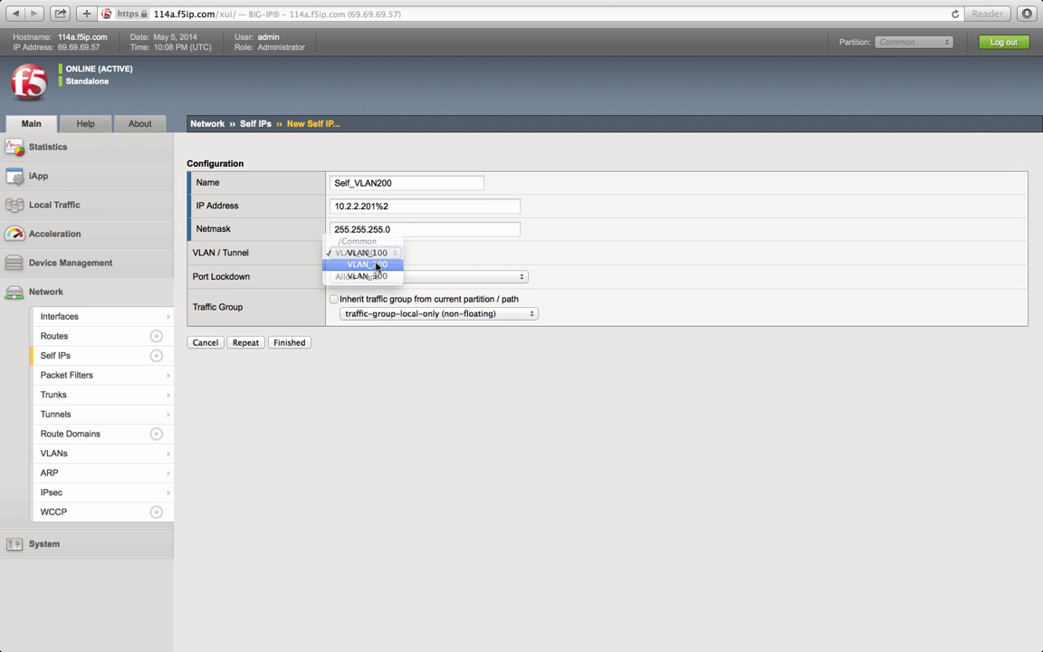
left_click(376, 265)
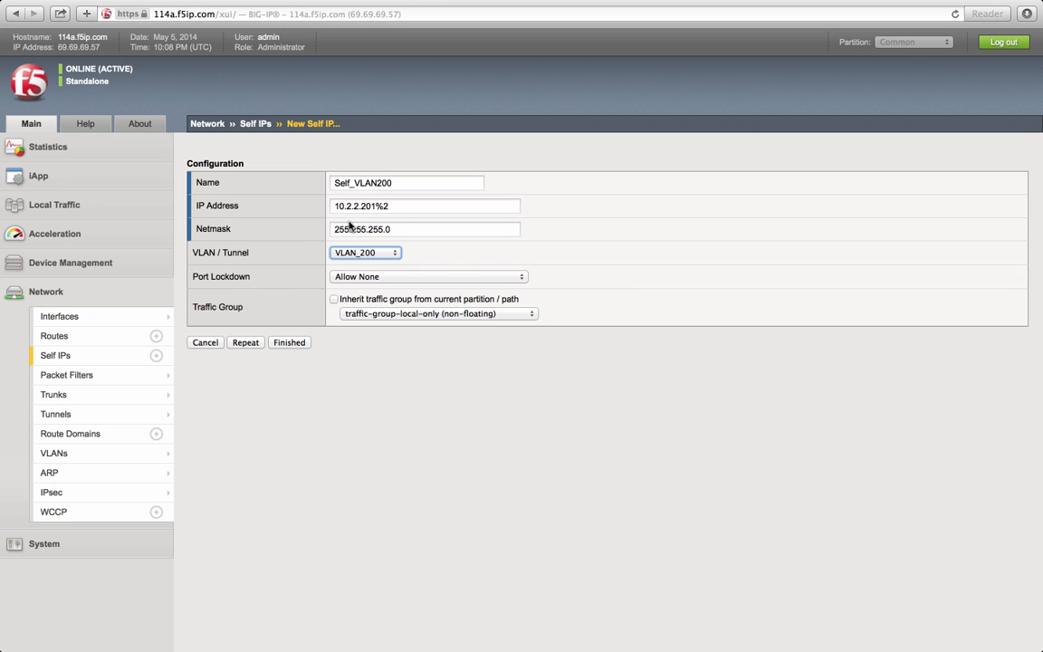
Set the port lockdown of Self_VLAN200 to Allow Default and finish creating the self IP
left_click_drag(376, 206, 388, 207)
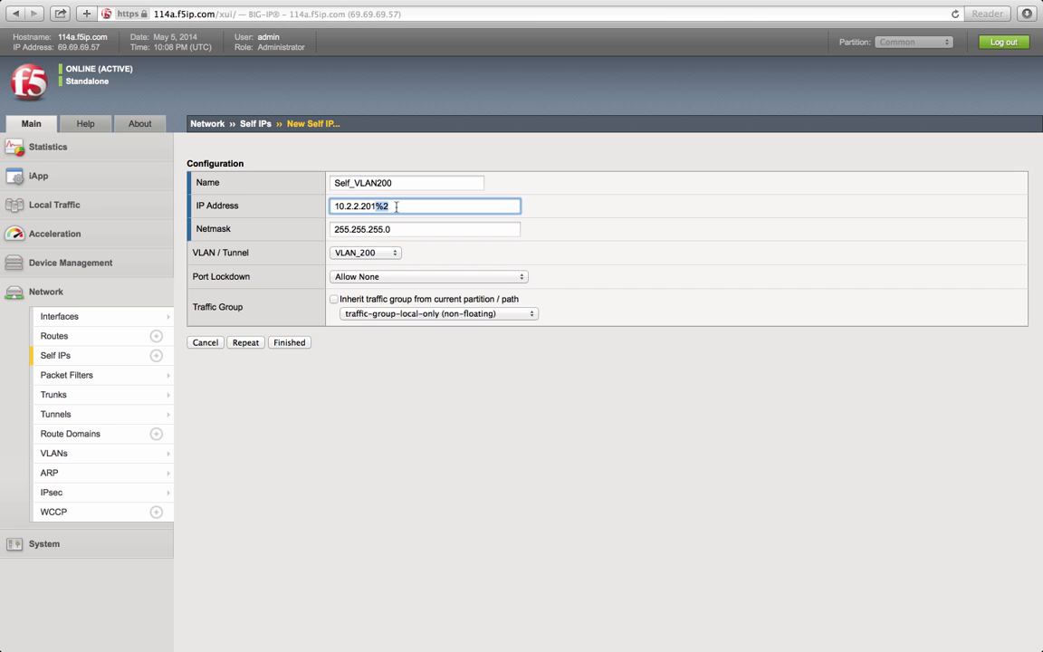
left_click(353, 276)
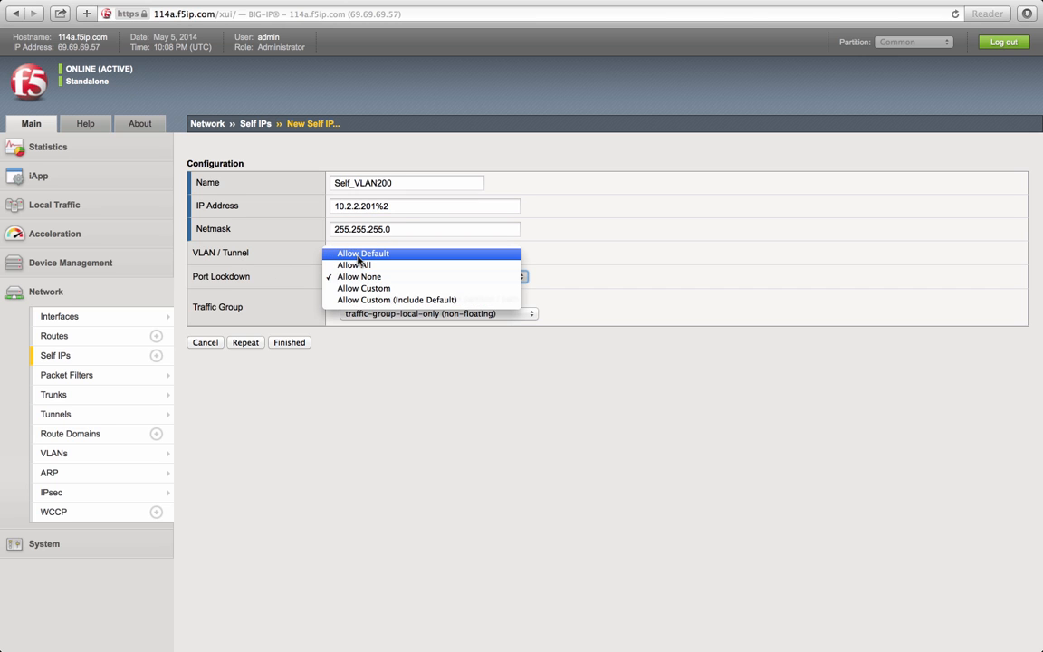
left_click(360, 257)
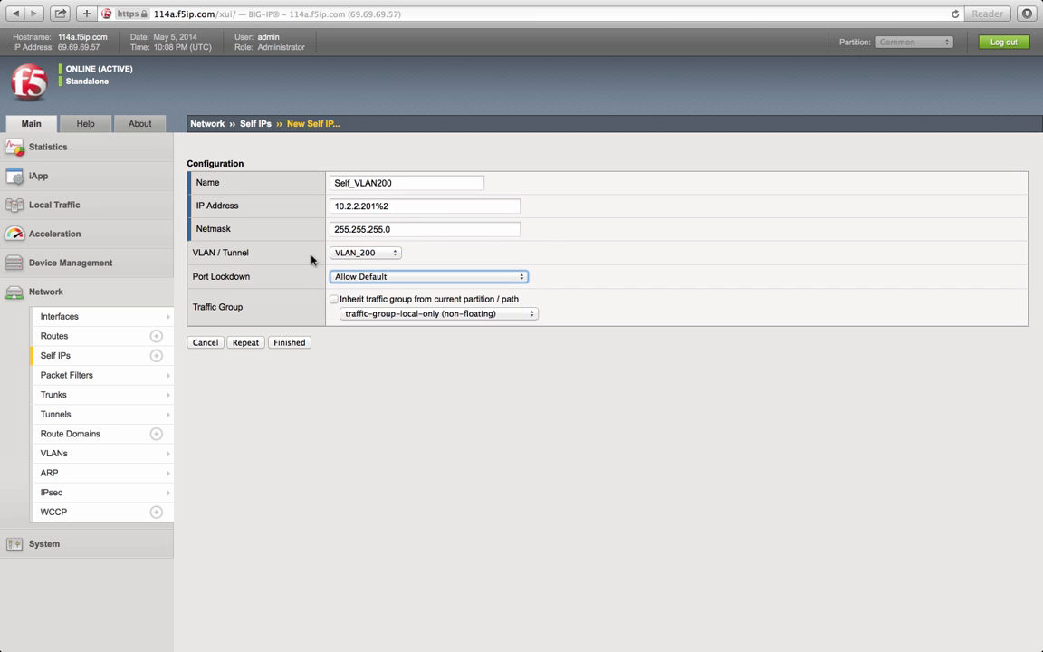
left_click(355, 279)
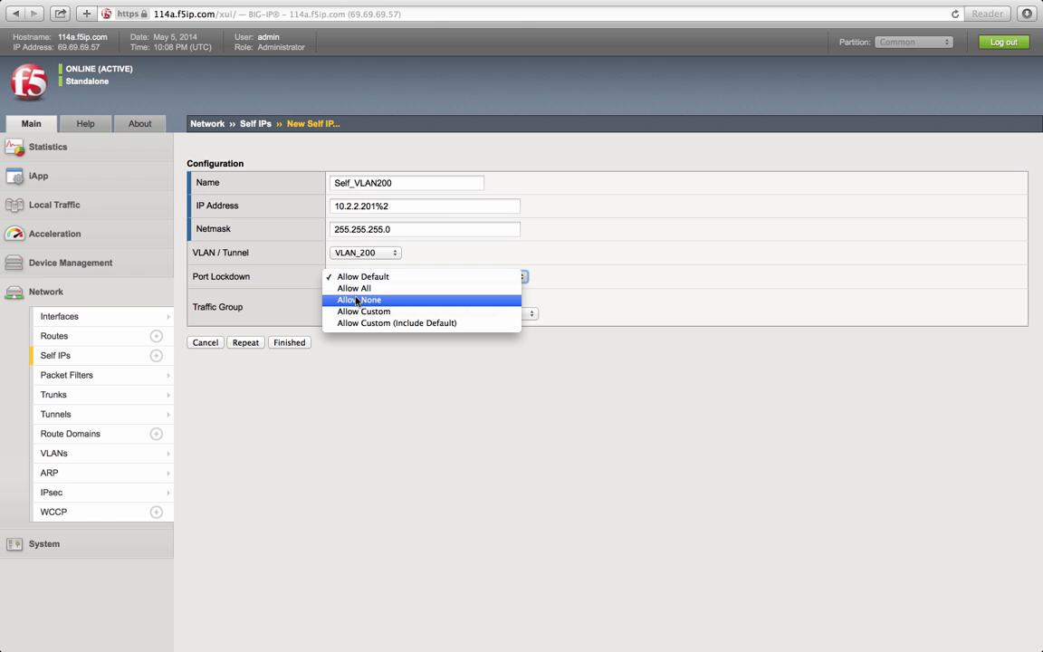
left_click(285, 279)
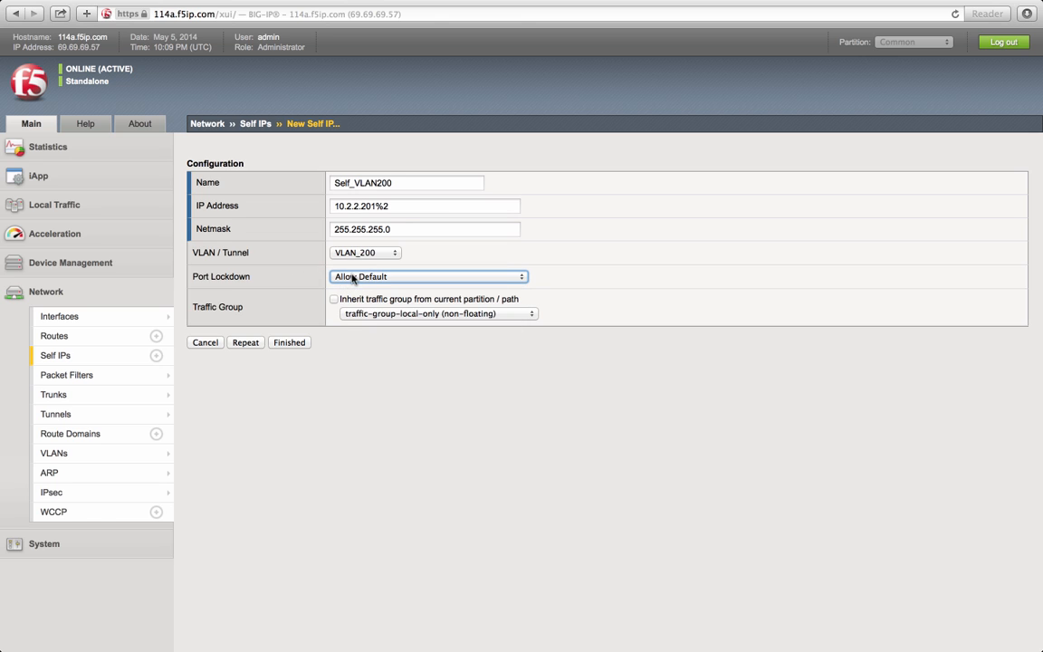
left_click(296, 343)
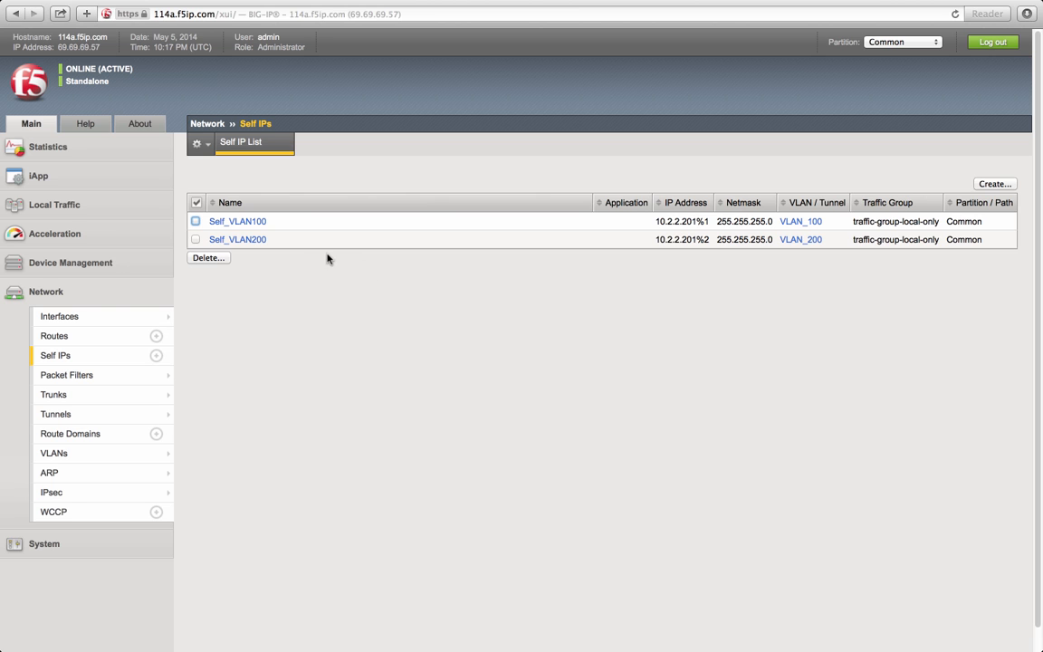
Switch to the terminal session on the BIG-IP host 114a and add a few blank prompt lines
key("ctrl+Left")
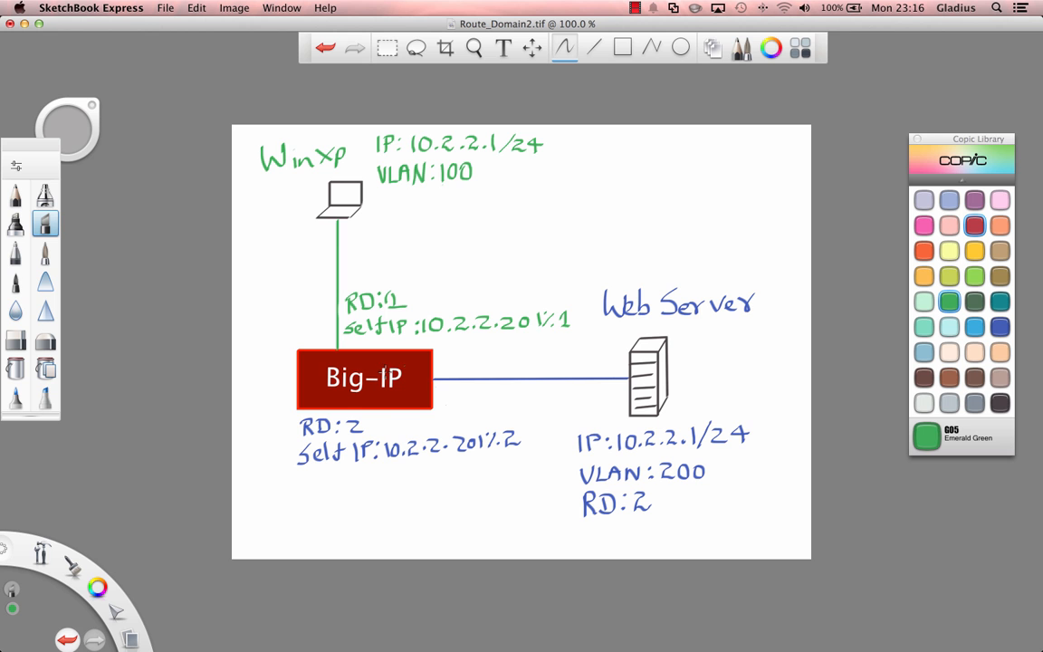
key("ctrl+Right")
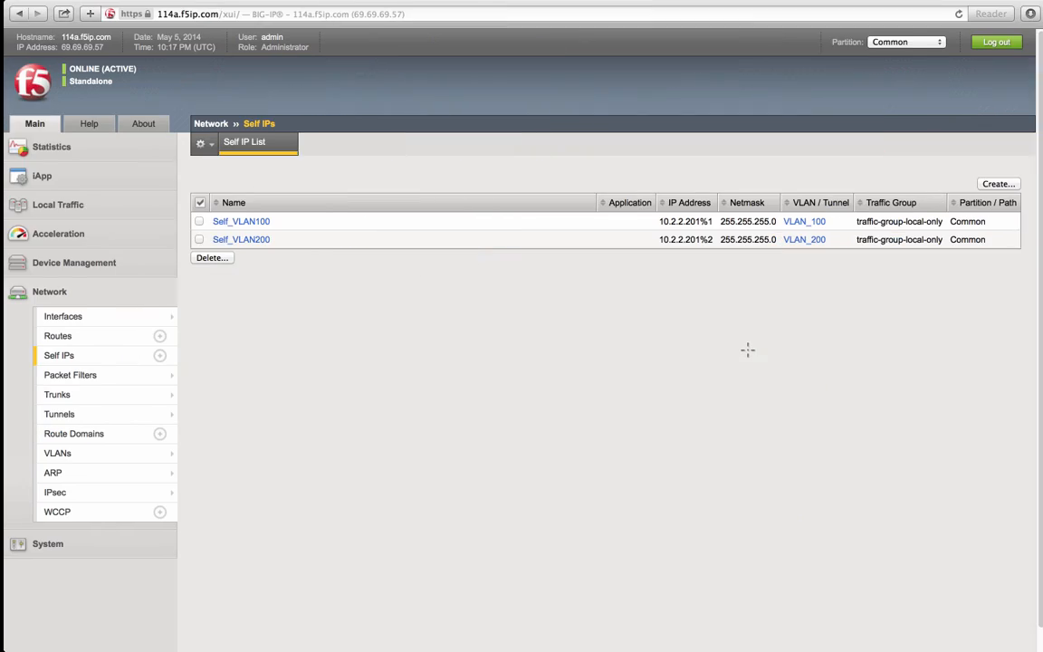
key("ctrl+Right")
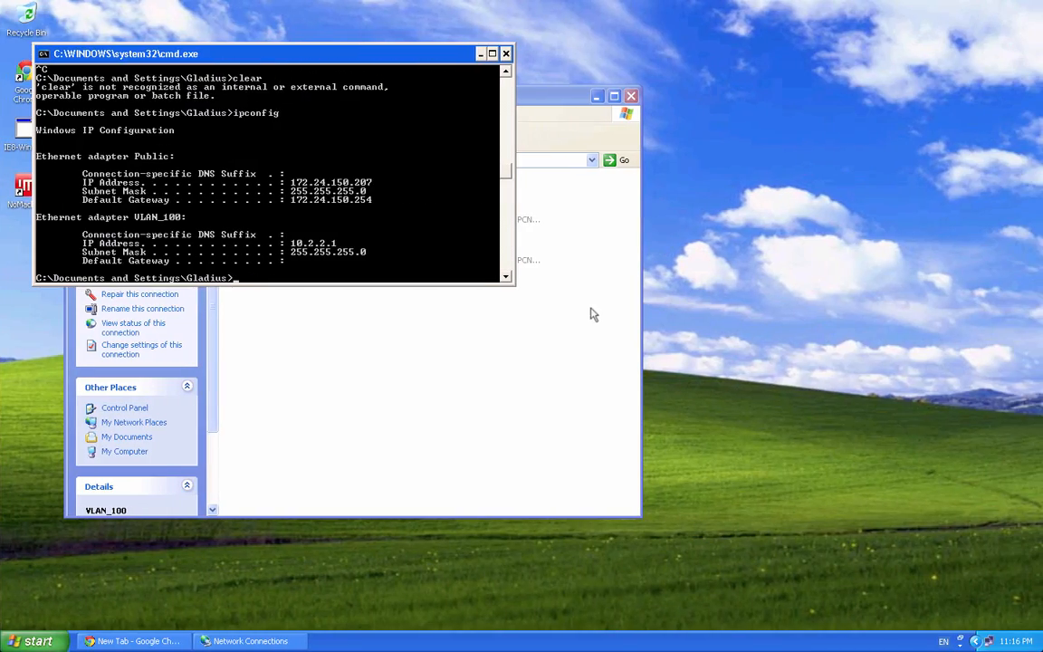
key("ctrl+Right")
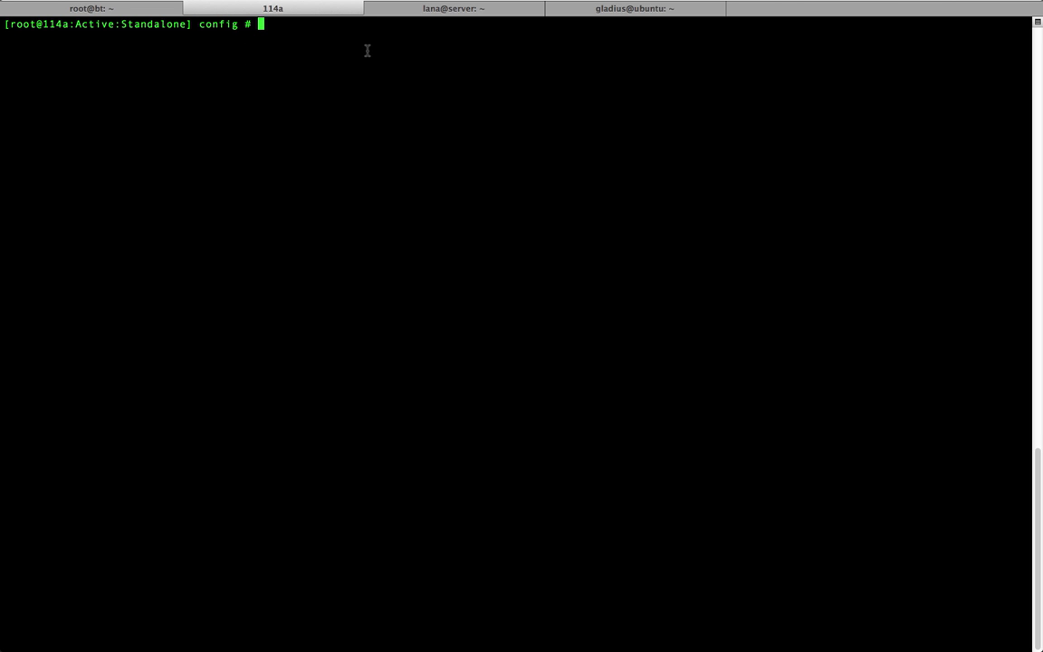
key("Return")
key("Return")
key("Return")
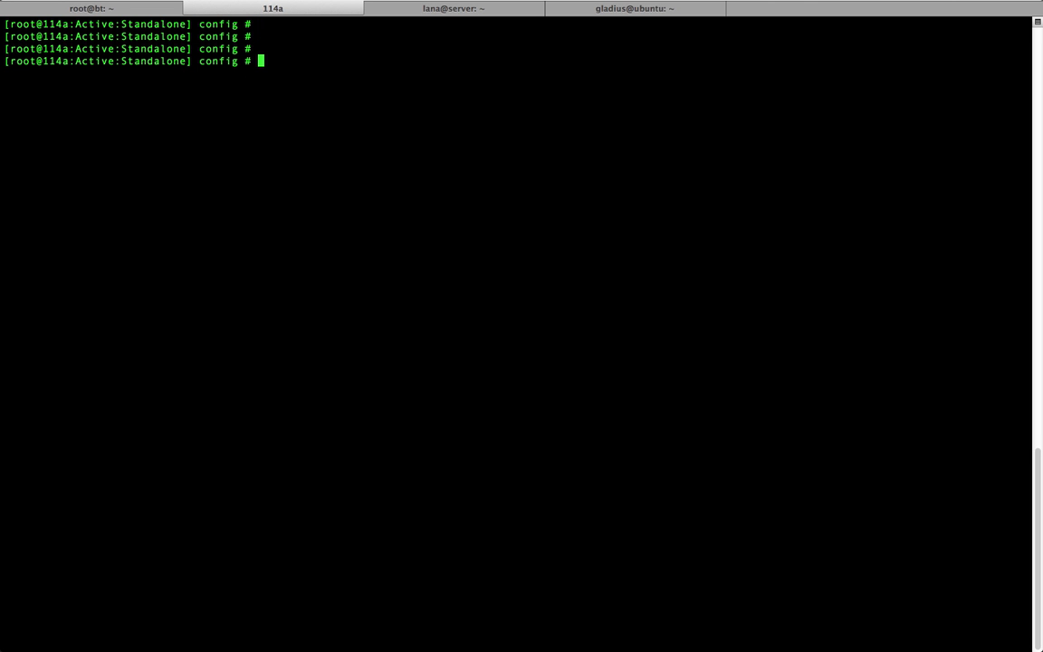
Ping the VLAN 100 host in route domain 1 at 10.2.2.1%1 and stop the ping after a few replies
type("ping 10.2.2.")
type("201")
key("BackSpace")
key("BackSpace")
type("1%1")
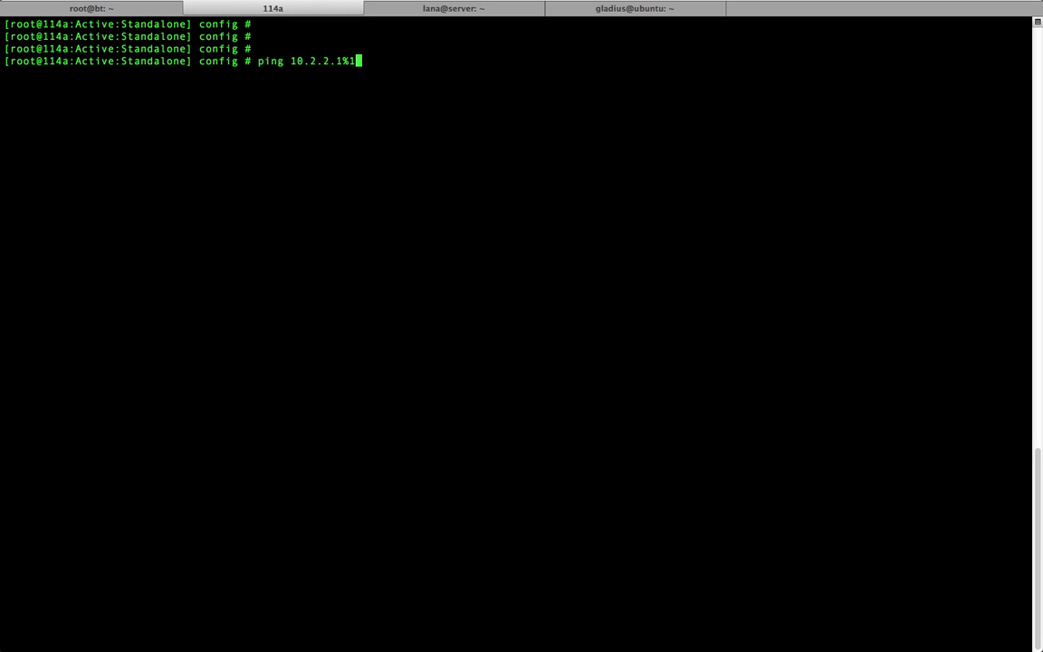
key("Return")
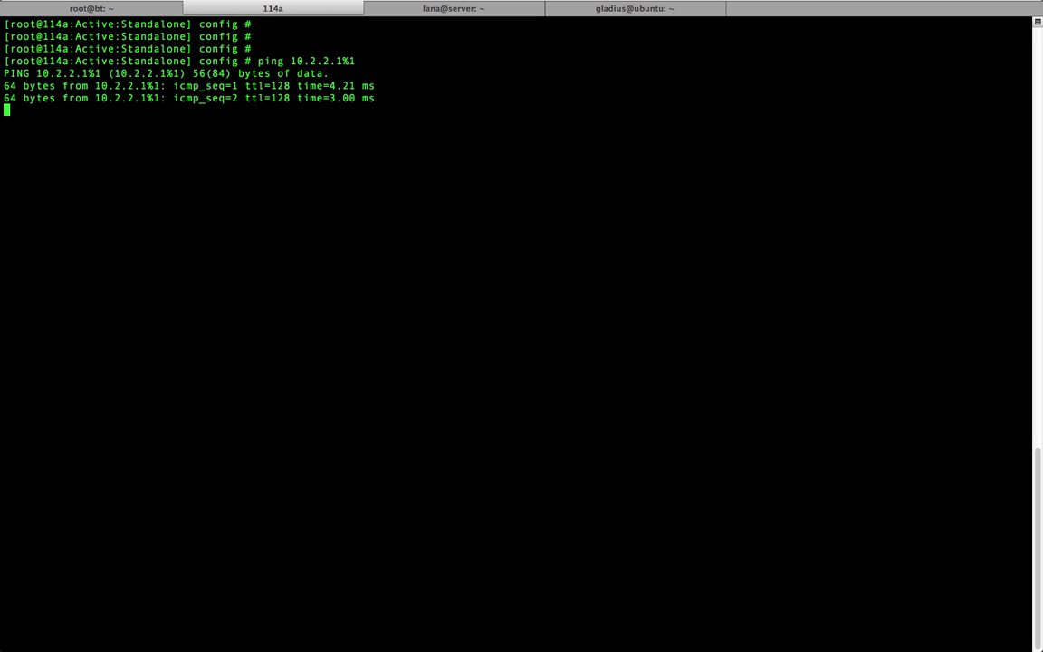
key("ctrl+c")
Ping the web server in route domain 2 at 10.2.2.1%2 and stop the ping after a few replies
key("Up")
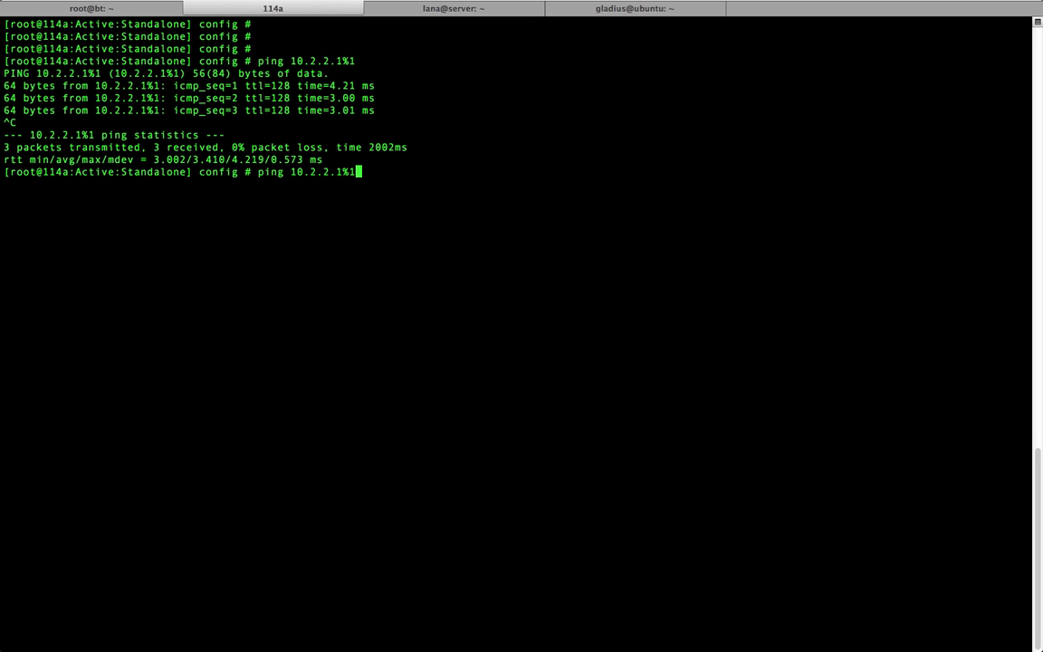
key("BackSpace")
key("BackSpace")
type("%2")
key("Return")
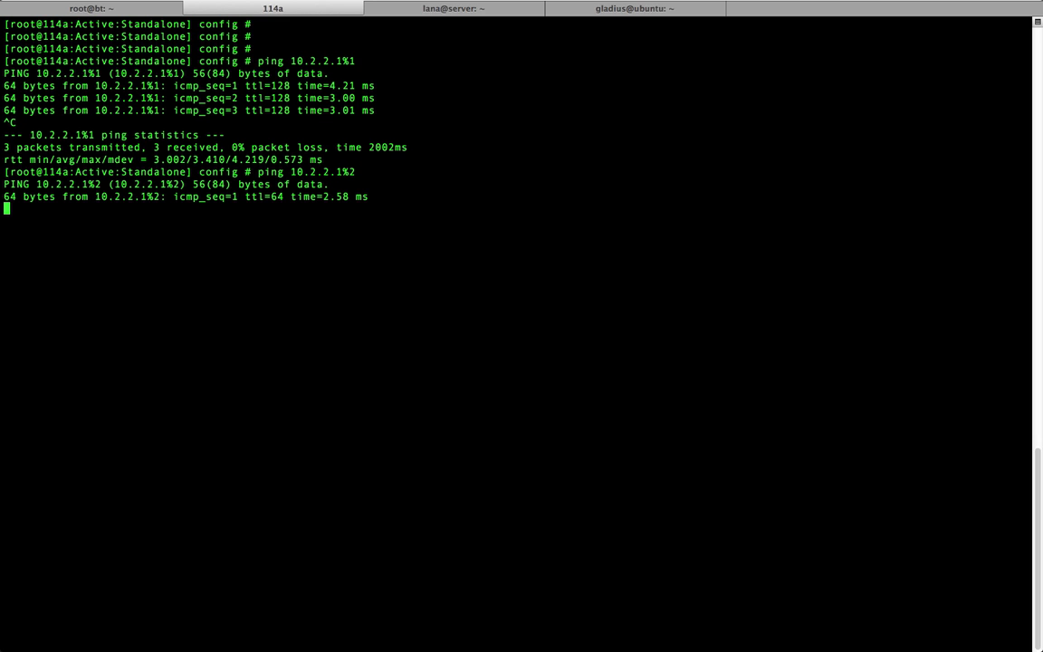
key("ctrl+c")
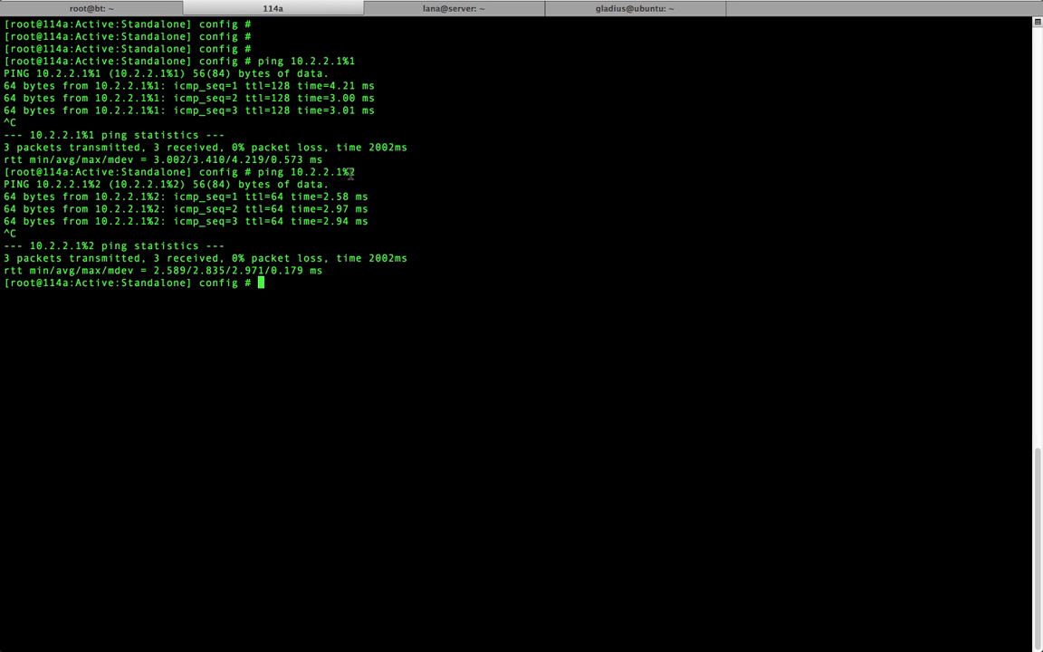
left_click_drag(343, 171, 356, 172)
left_click_drag(259, 172, 345, 176)
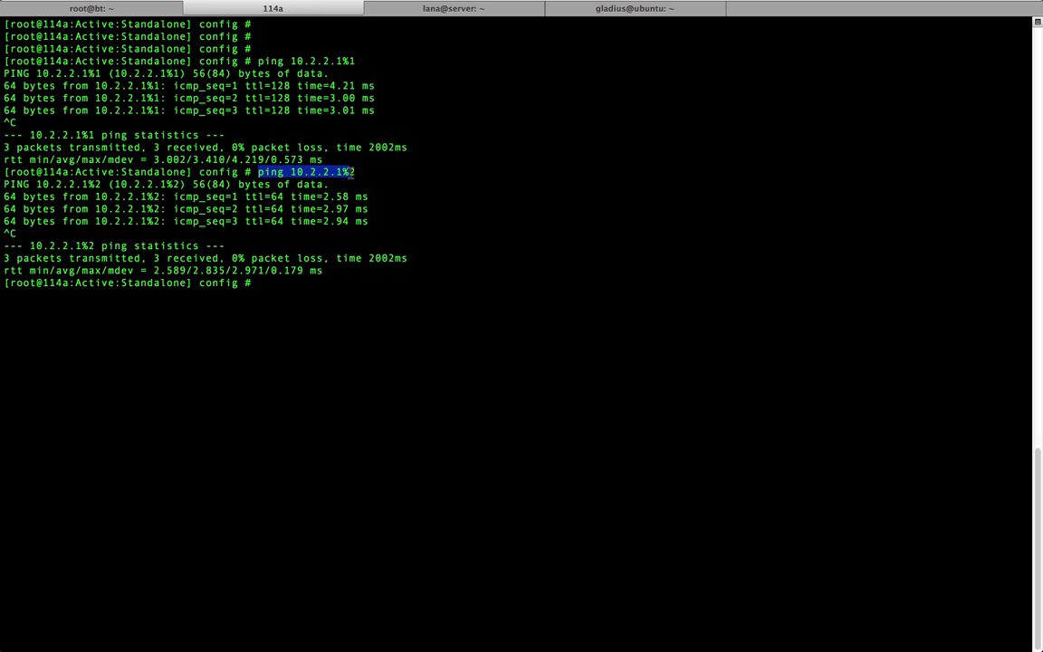
left_click(266, 176)
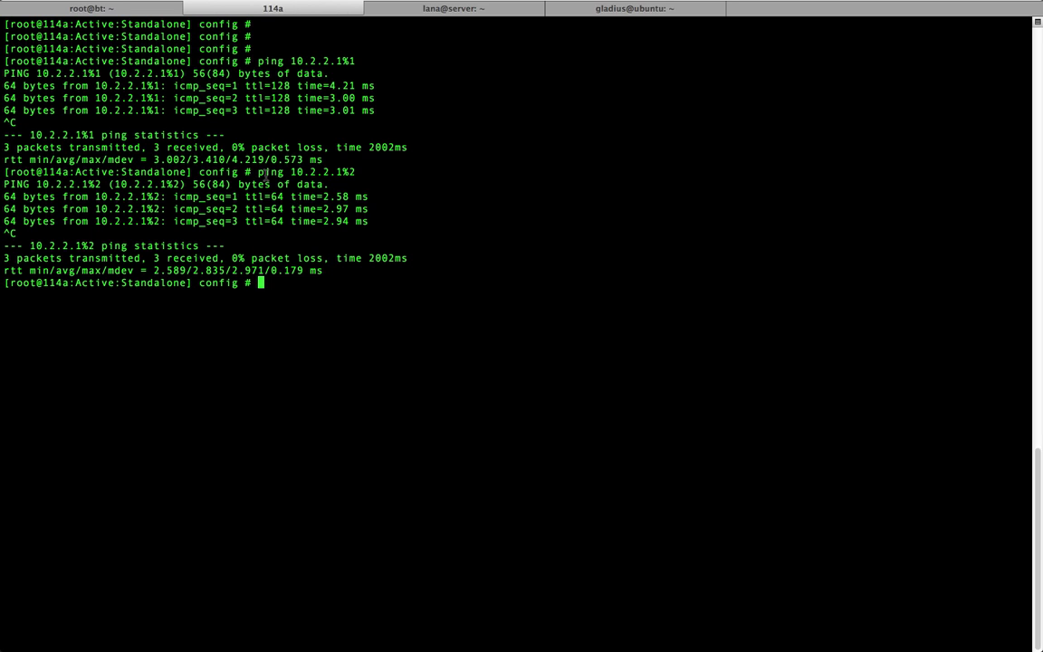
Try to request the web server's page with curl 10.2.2.1%2, reusing the address from the ping command
type("curl")
left_click_drag(292, 171, 354, 172)
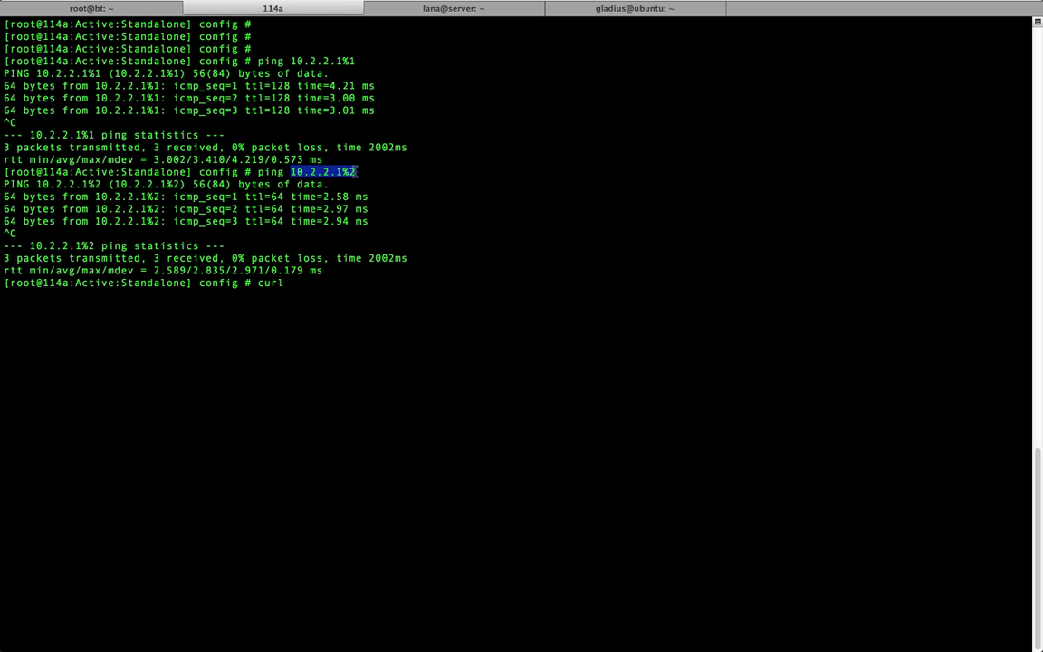
right_click(349, 175)
left_click(380, 252)
left_click(349, 275)
right_click(349, 275)
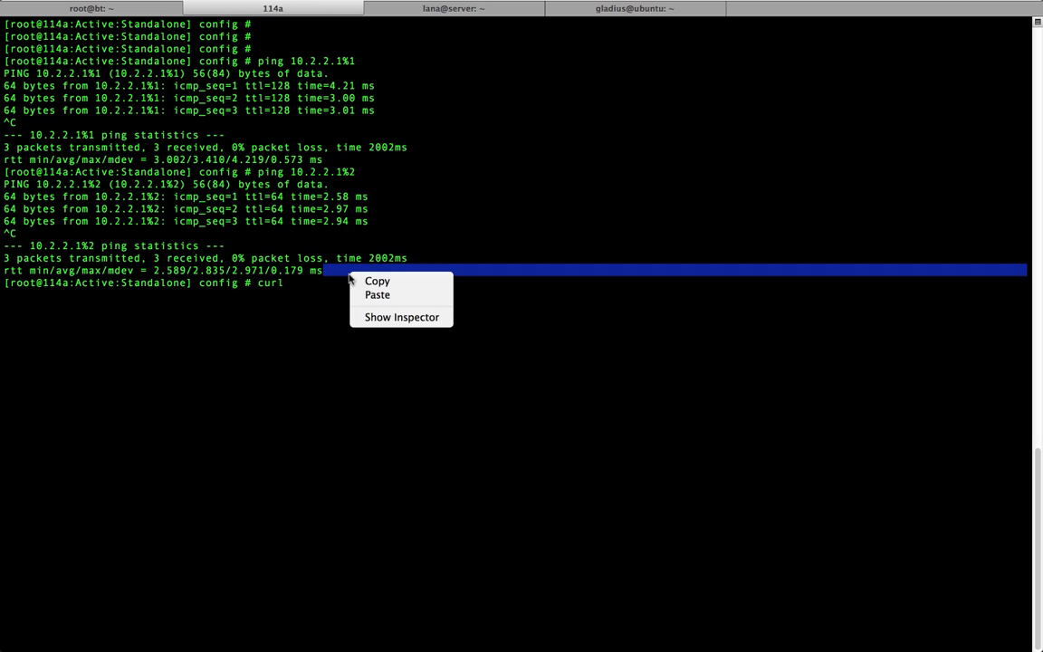
left_click(373, 295)
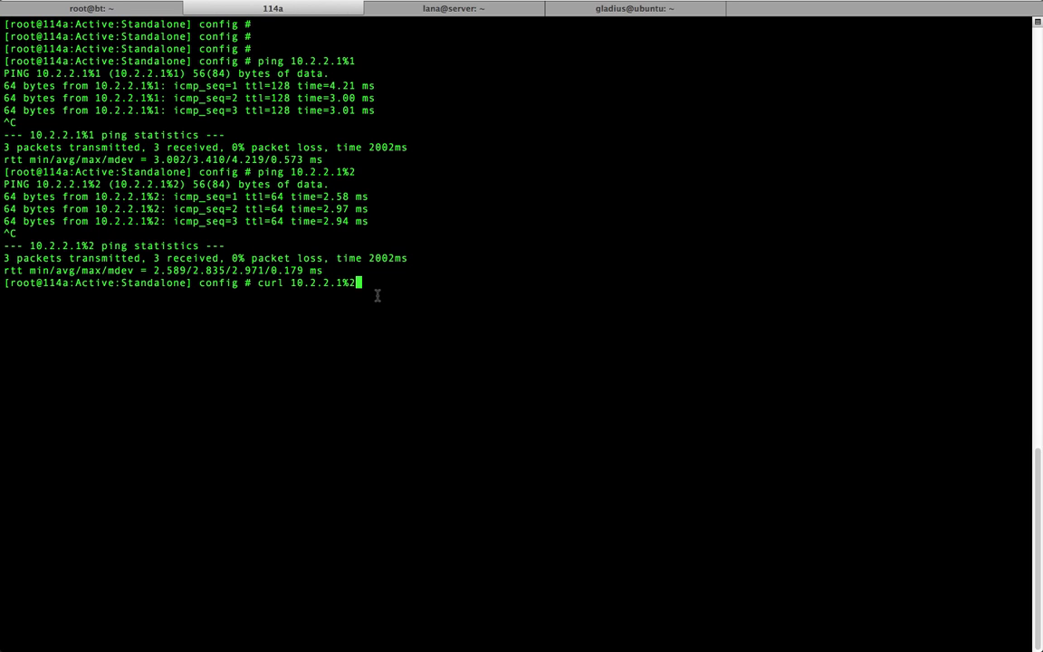
key("Return")
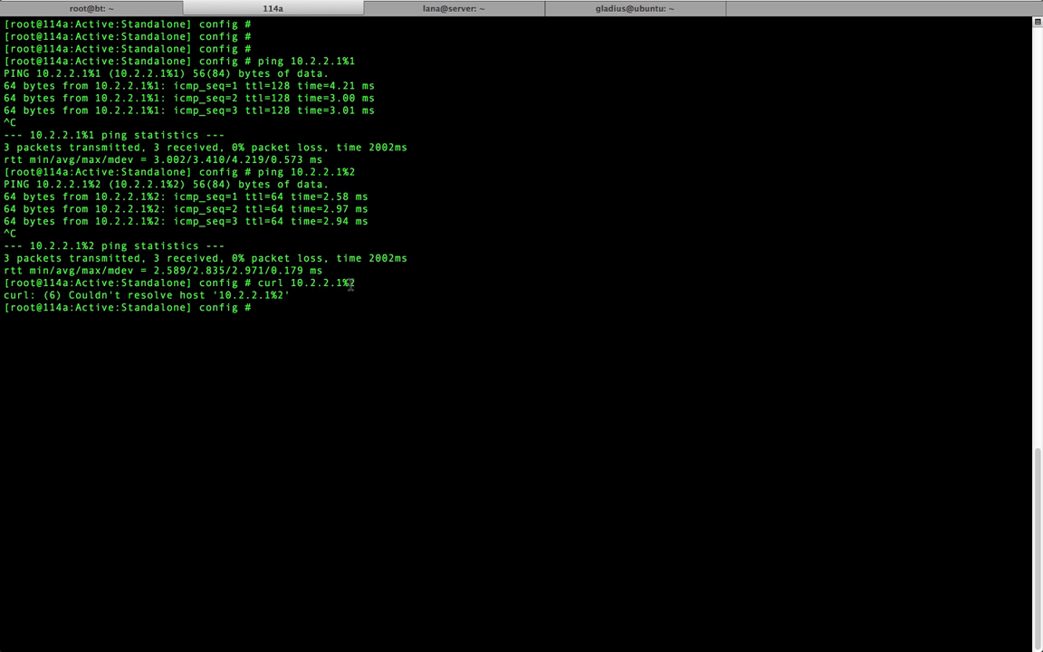
Switch to Safari, open a new browser window outside full-screen mode and return to the BIG-IP self IP list
key("ctrl+Left")
key("ctrl+Left")
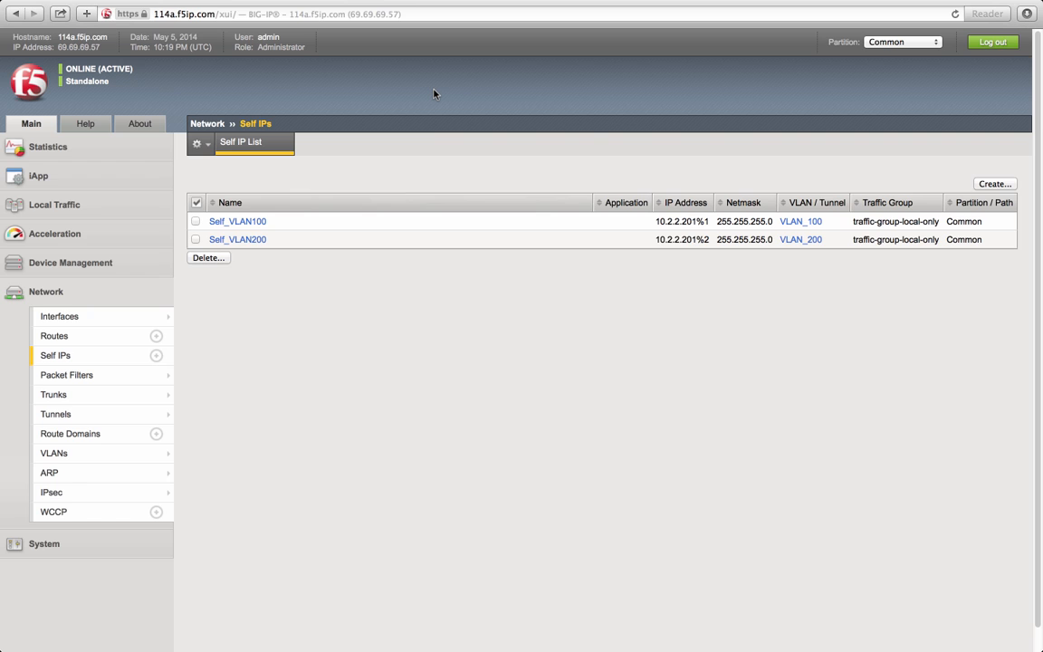
key("super+n")
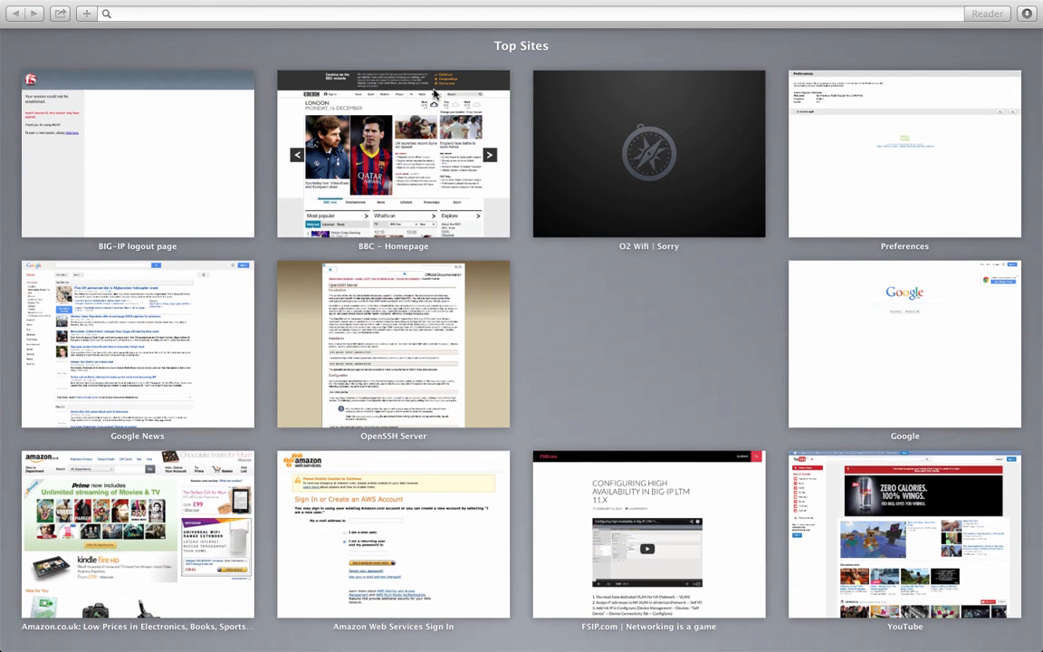
mouse_move(240, 5)
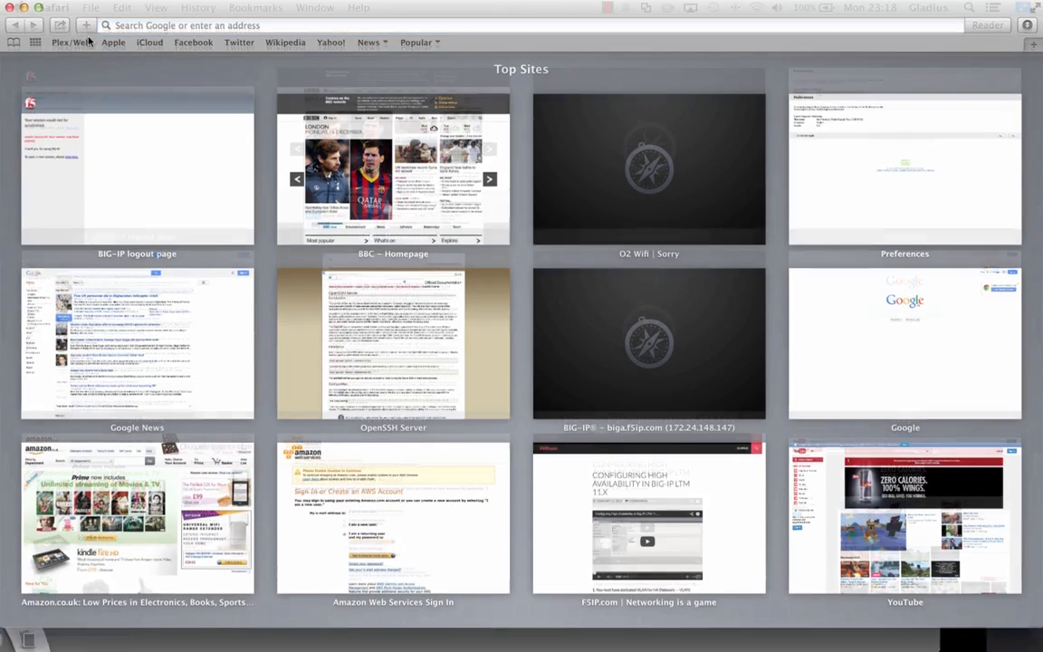
left_click(18, 8)
key("Escape")
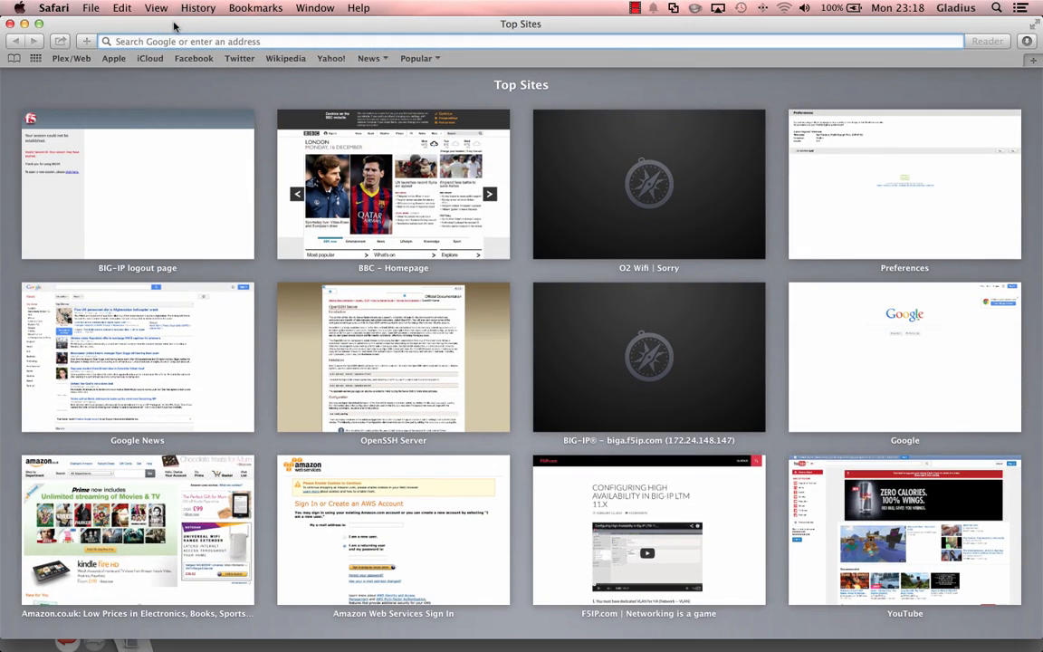
key("ctrl+Right")
key("ctrl+Right")
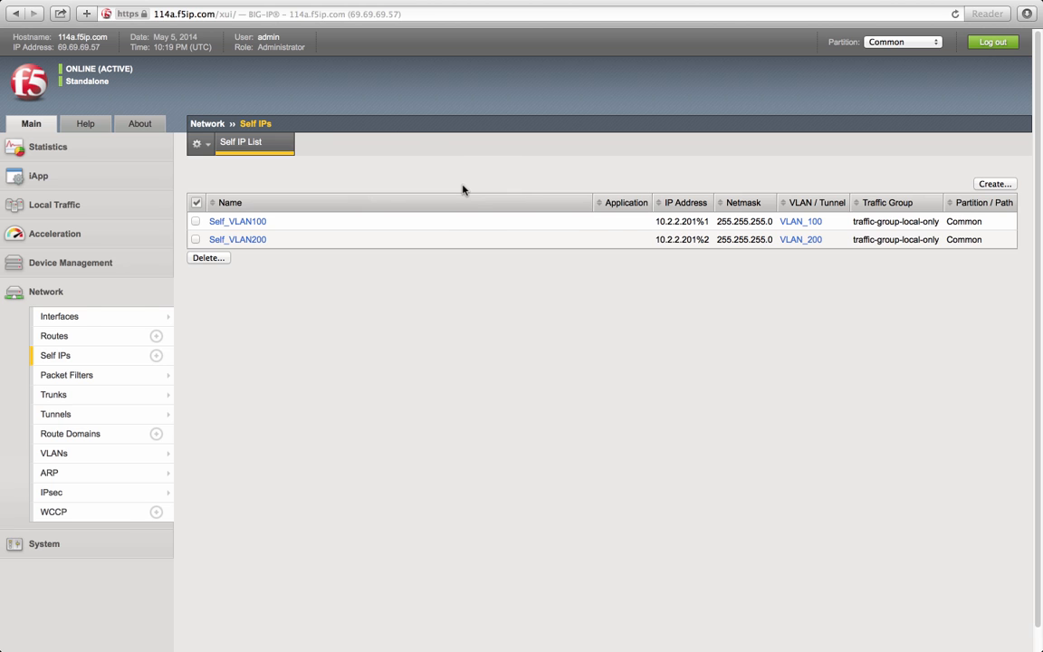
Find the AskF5 Knowledge Base in a new browser tab, then search it for rdsh and open article SOL13472
key("super+t")
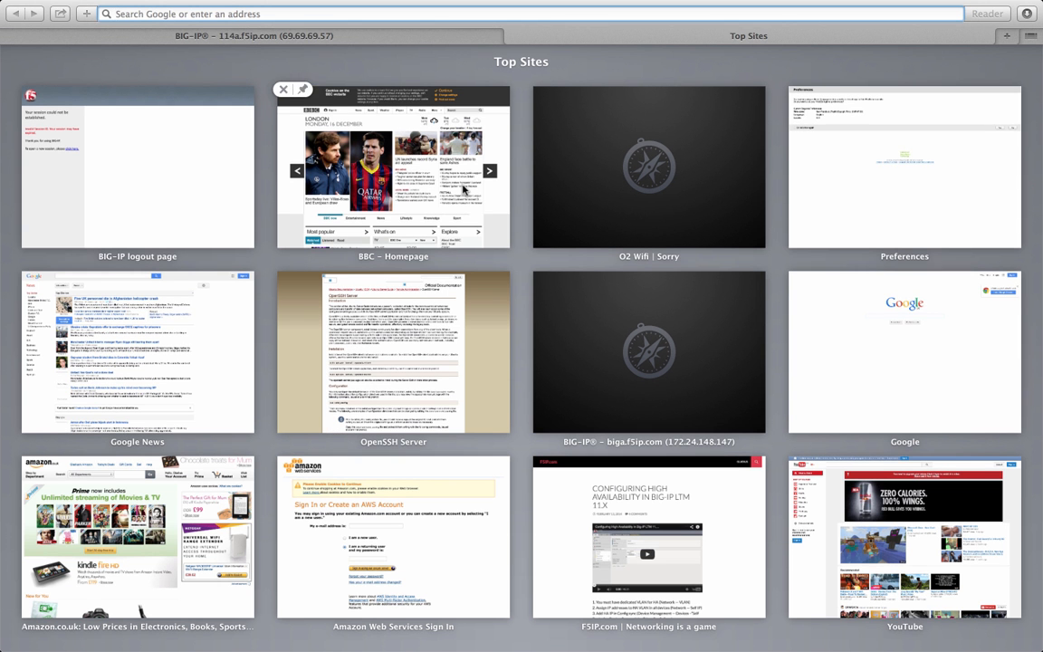
type("askf5")
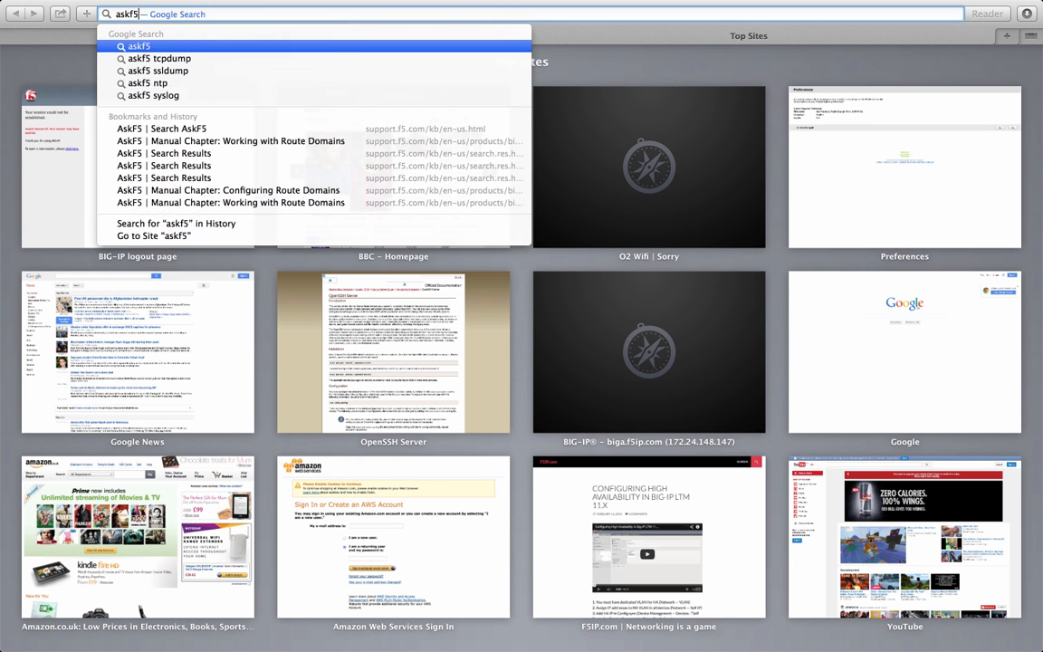
key("Return")
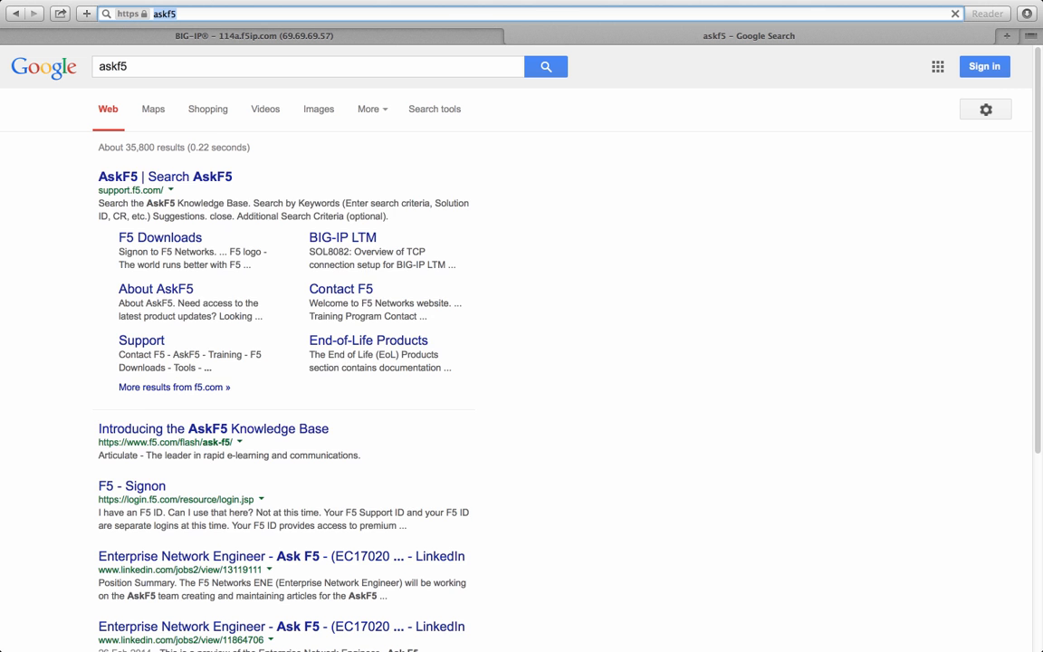
left_click(177, 232)
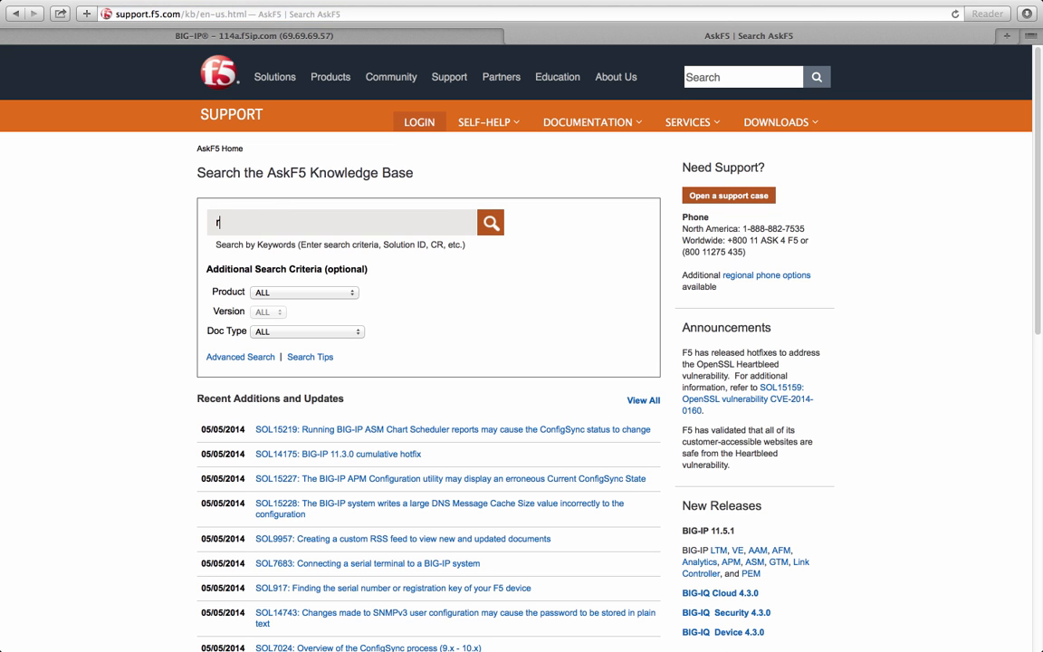
key("Return")
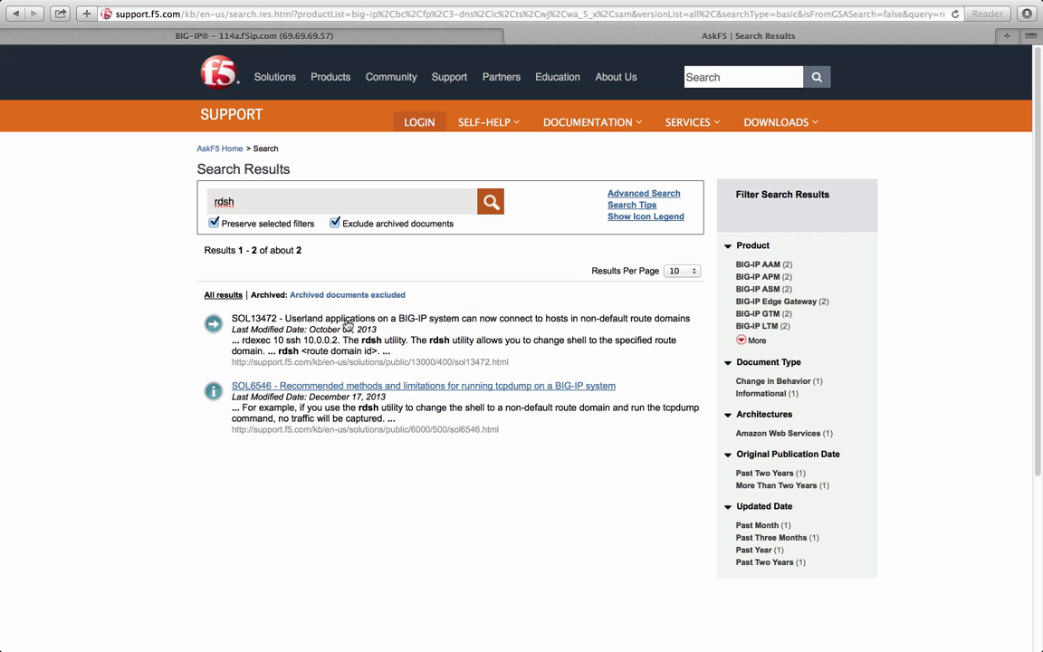
left_click(340, 321)
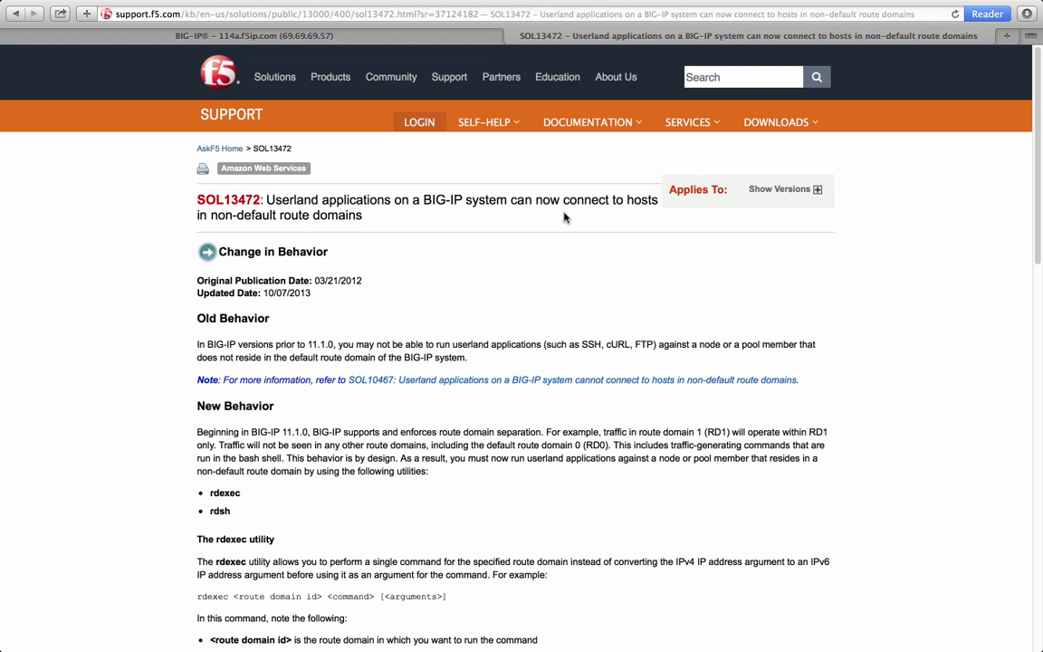
Examine which versions SOL13472 applies to and how it describes the rdexec and rdsh utilities
left_click(817, 189)
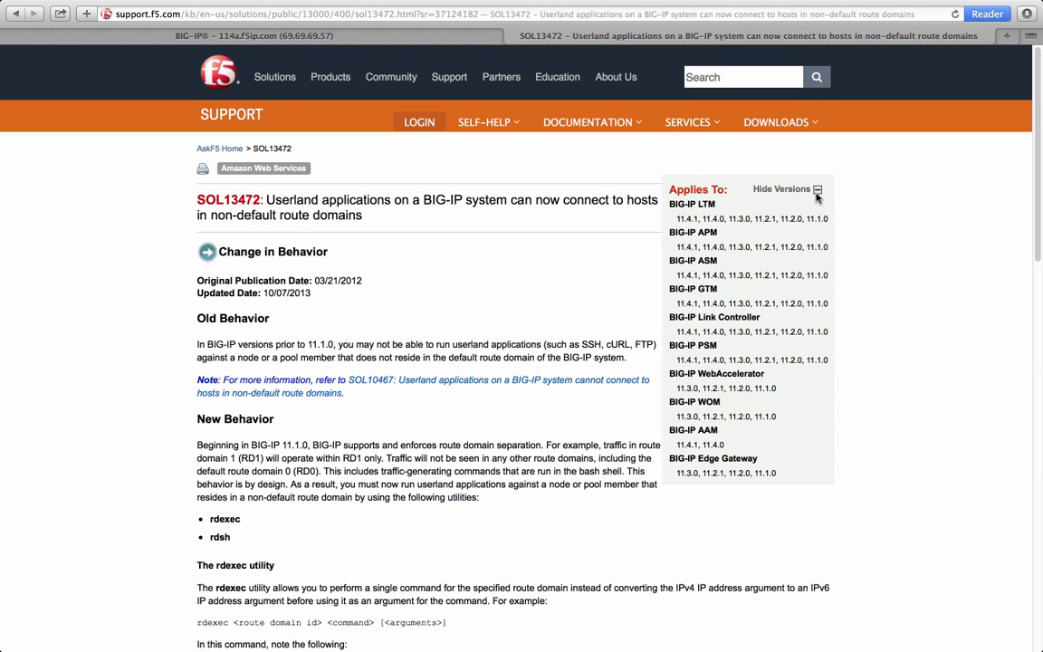
left_click(817, 191)
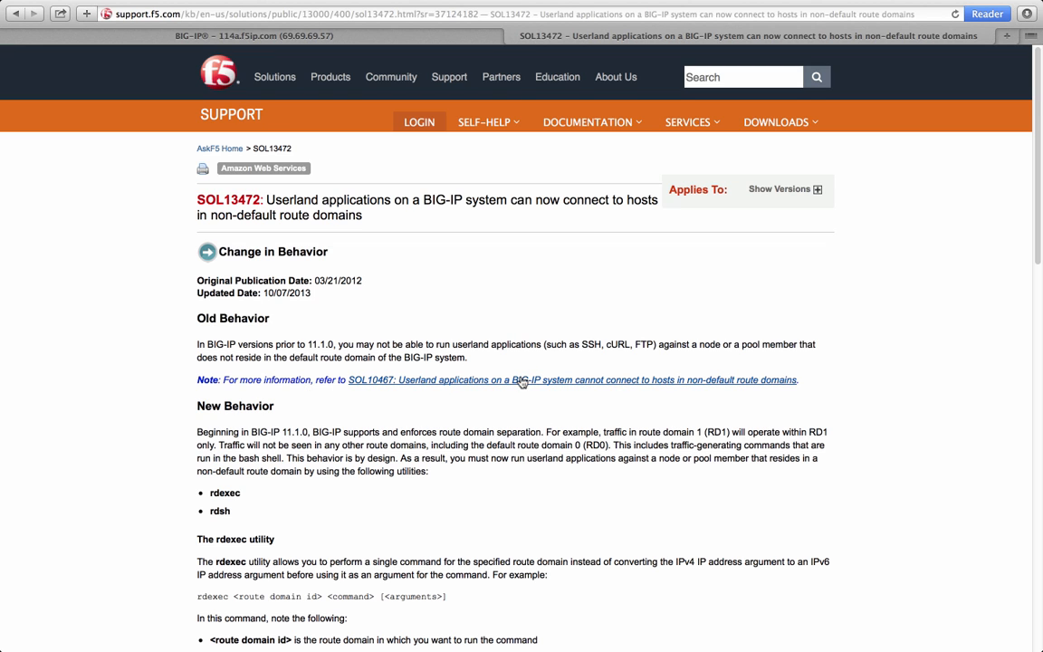
scroll(342, 421, "down", 10)
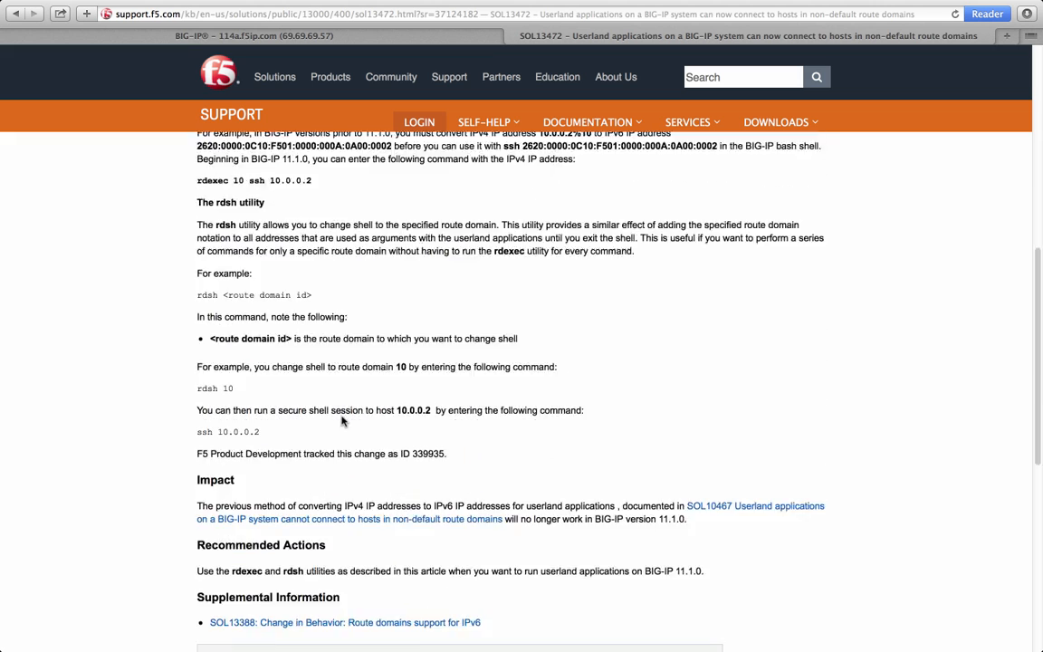
scroll(342, 420, "down", 5)
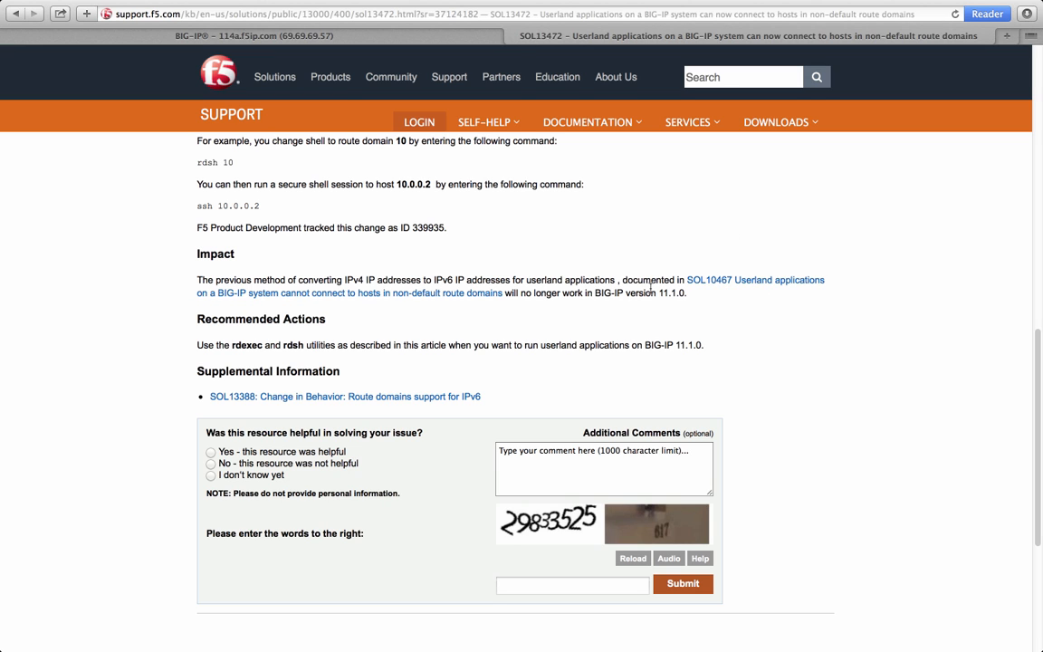
scroll(651, 290, "up", 8)
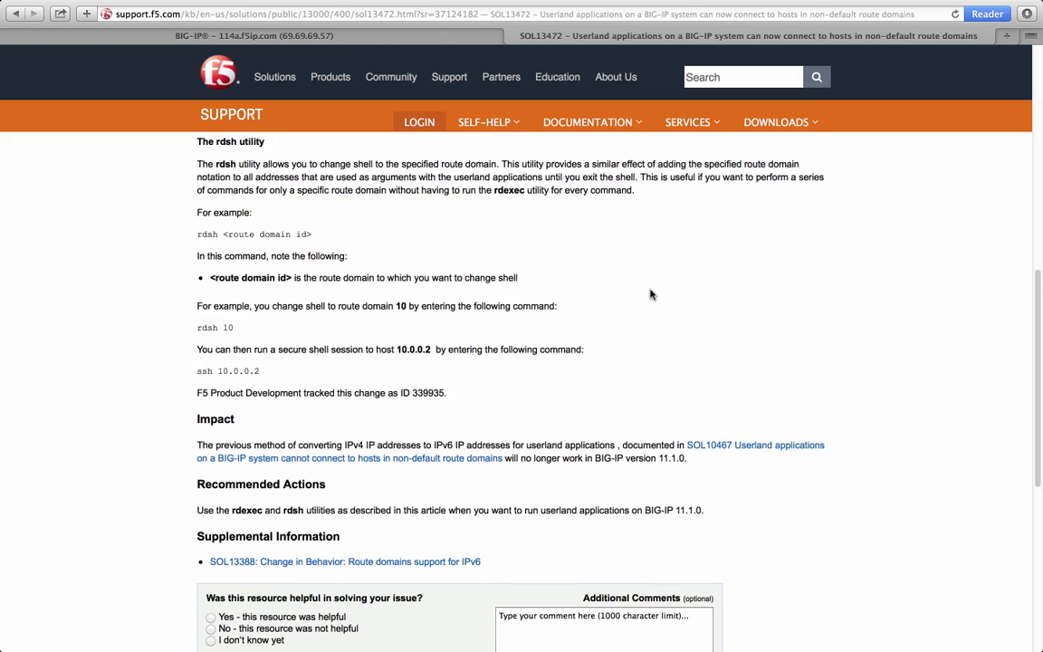
scroll(651, 293, "up", 10)
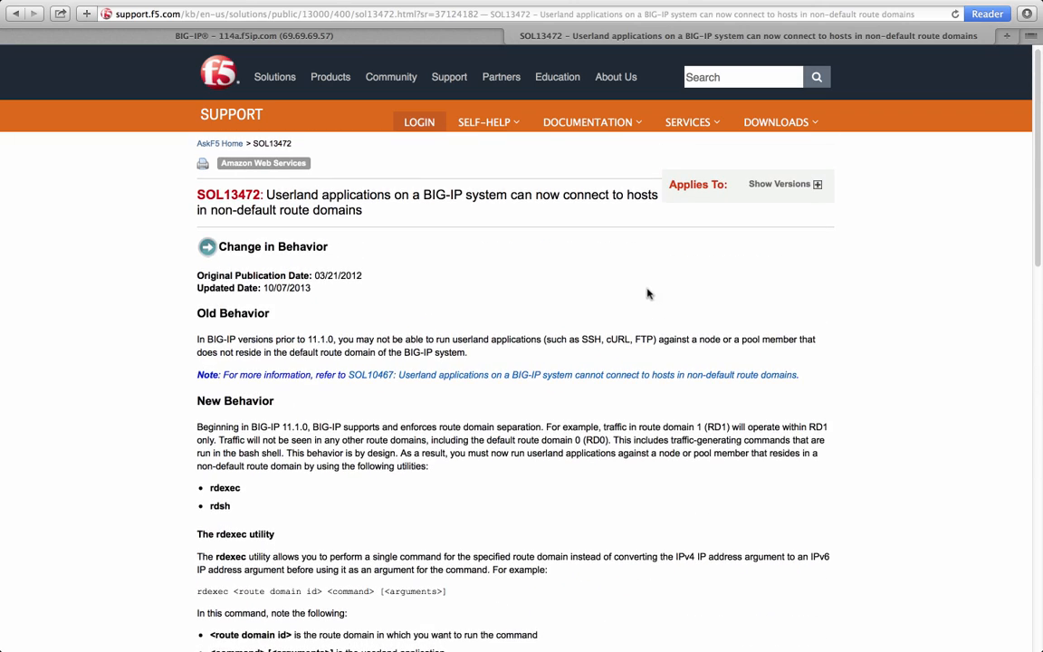
scroll(634, 291, "down", 3)
scroll(576, 288, "down", 1)
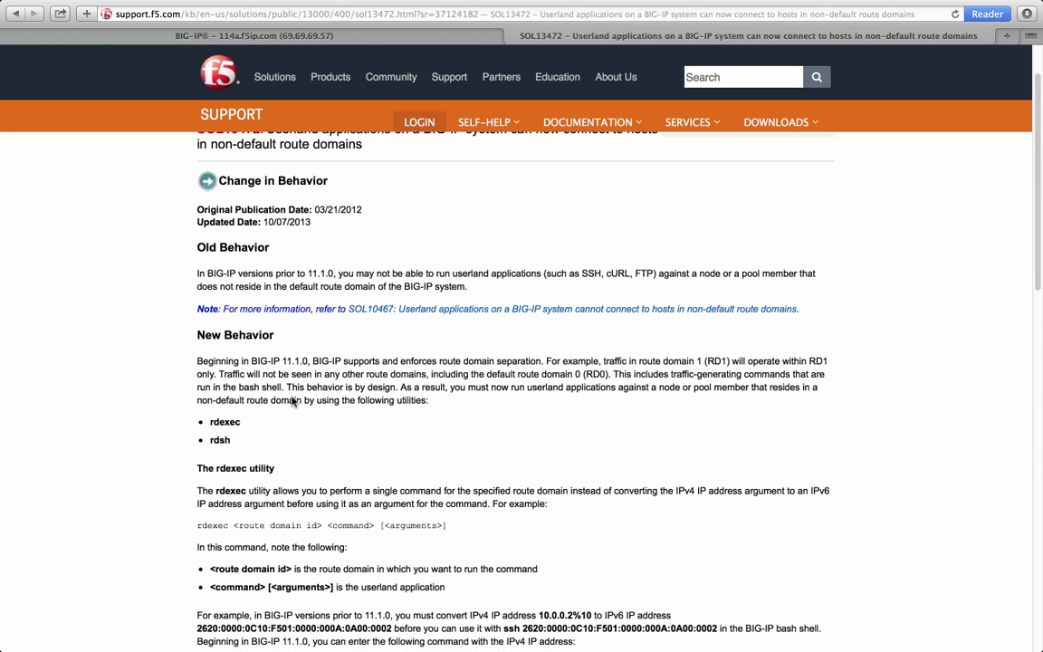
double_click(219, 440)
double_click(223, 422)
double_click(219, 438)
double_click(224, 422)
double_click(220, 440)
scroll(281, 379, "down", 3)
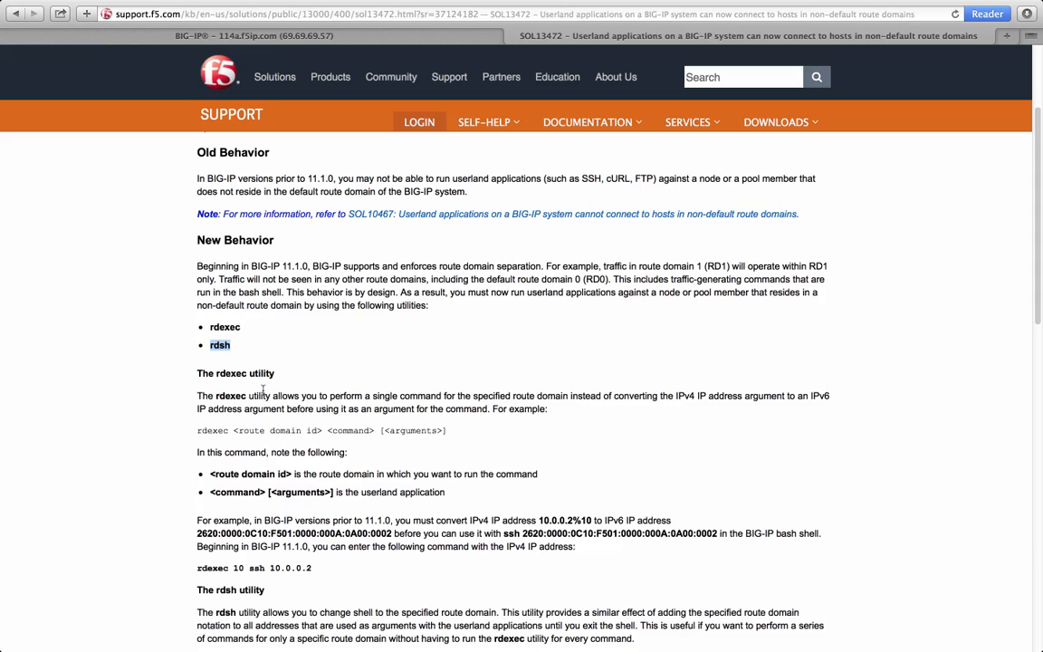
In the BIG-IP terminal, change the shell to route domain 2 with rdsh 2 and request the web server's page with curl 10.2.2.1
key("ctrl+Left")
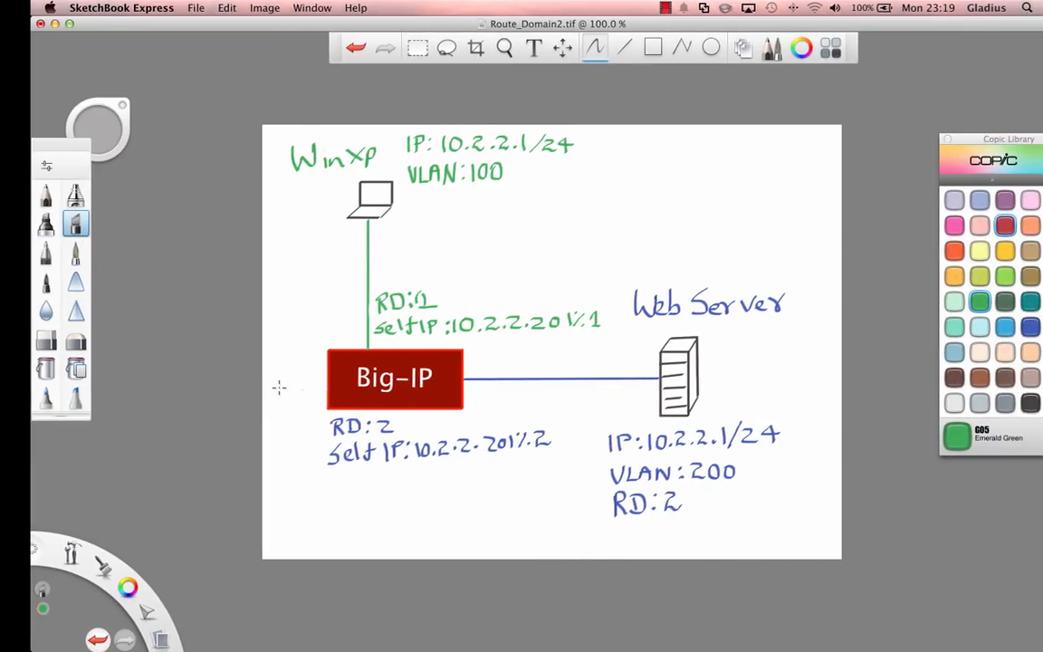
key("ctrl+Right")
key("ctrl+Right")
key("ctrl+Right")
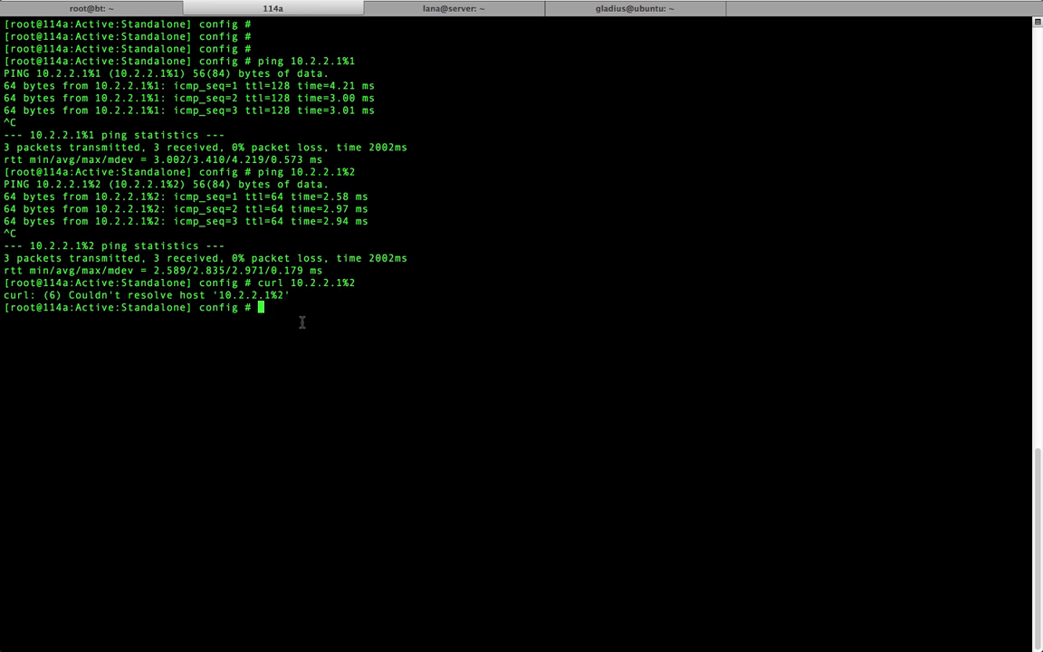
type("rdsh")
type("2")
key("Return")
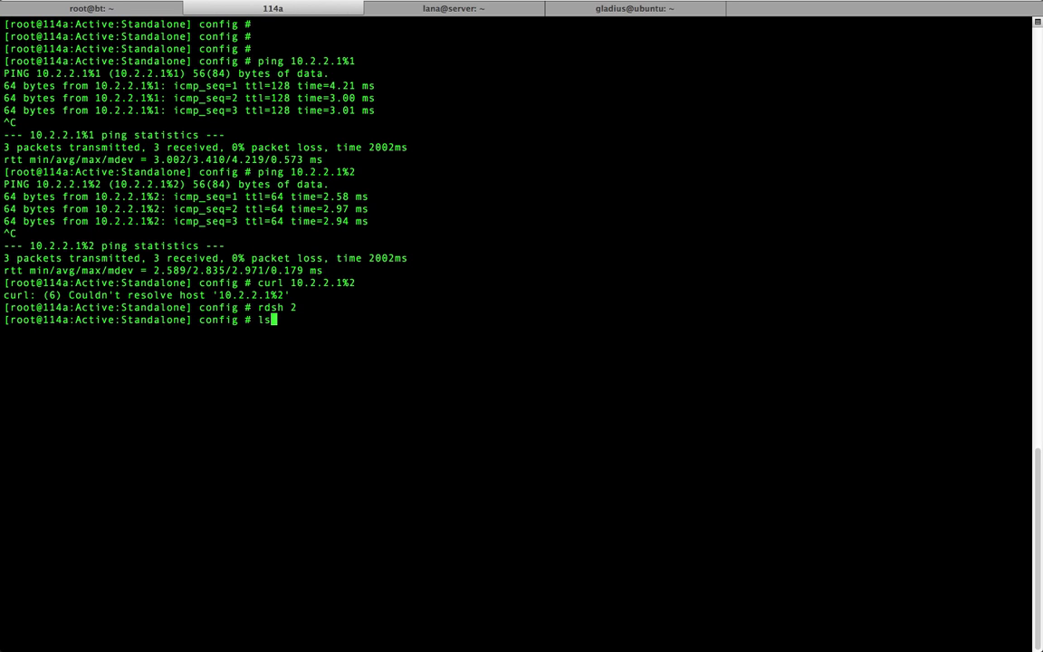
type("curl 10.2.2.1")
key("Return")
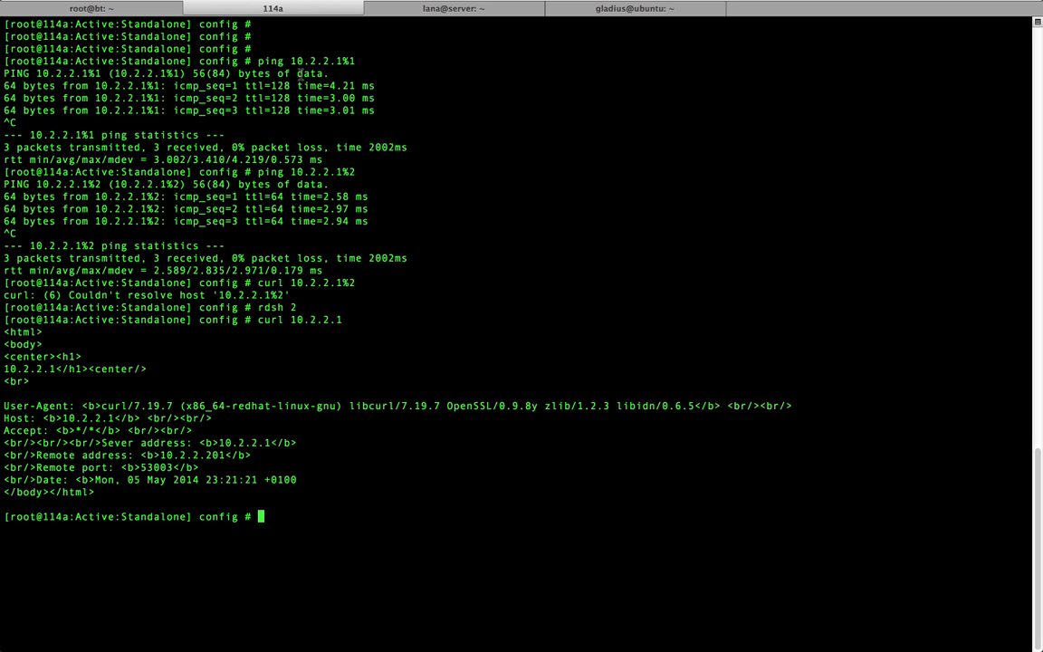
Ping 10.2.2.1 from the route domain 2 shell without a route domain suffix and stop after a few replies
left_click_drag(342, 179, 349, 178)
left_click(355, 172)
type("ping 1")
type("0.1.")
key("BackSpace")
key("BackSpace")
type("2.2.1")
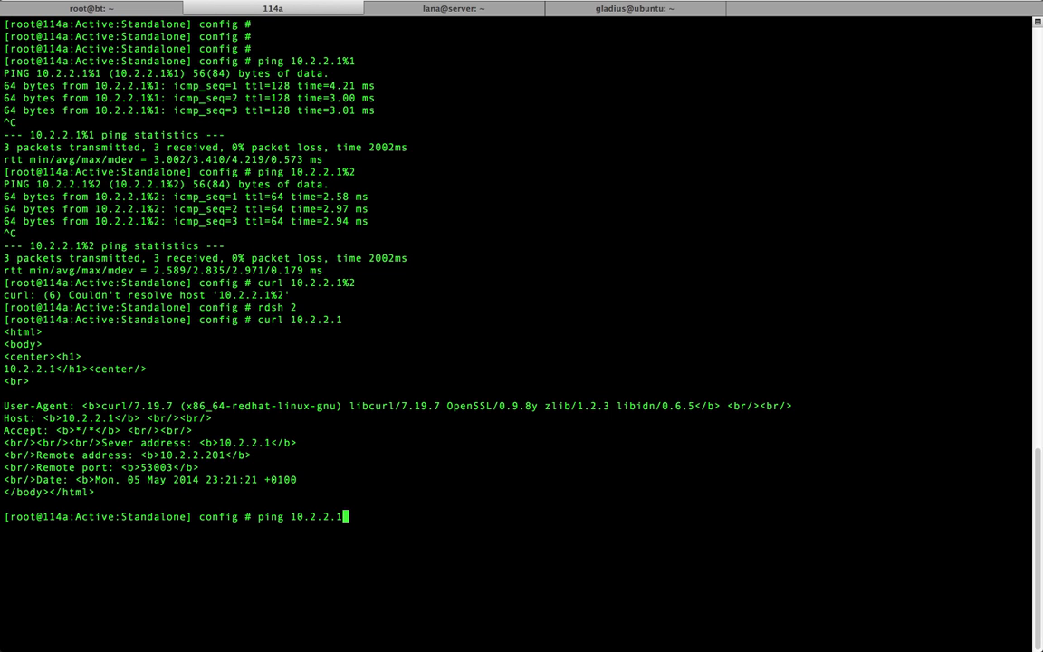
key("Return")
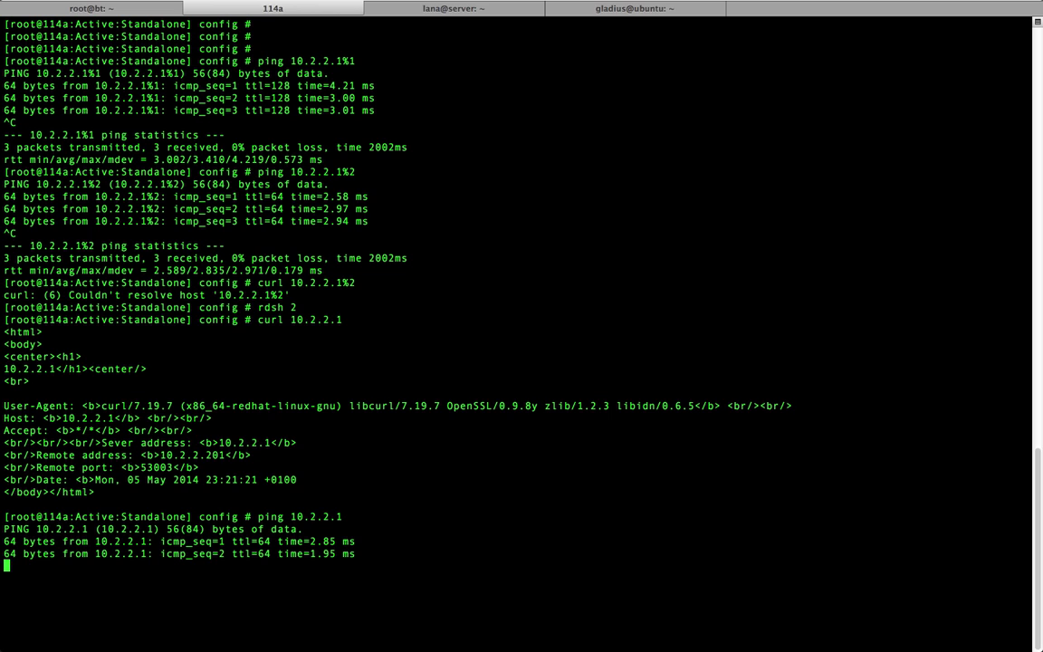
key("ctrl+c")
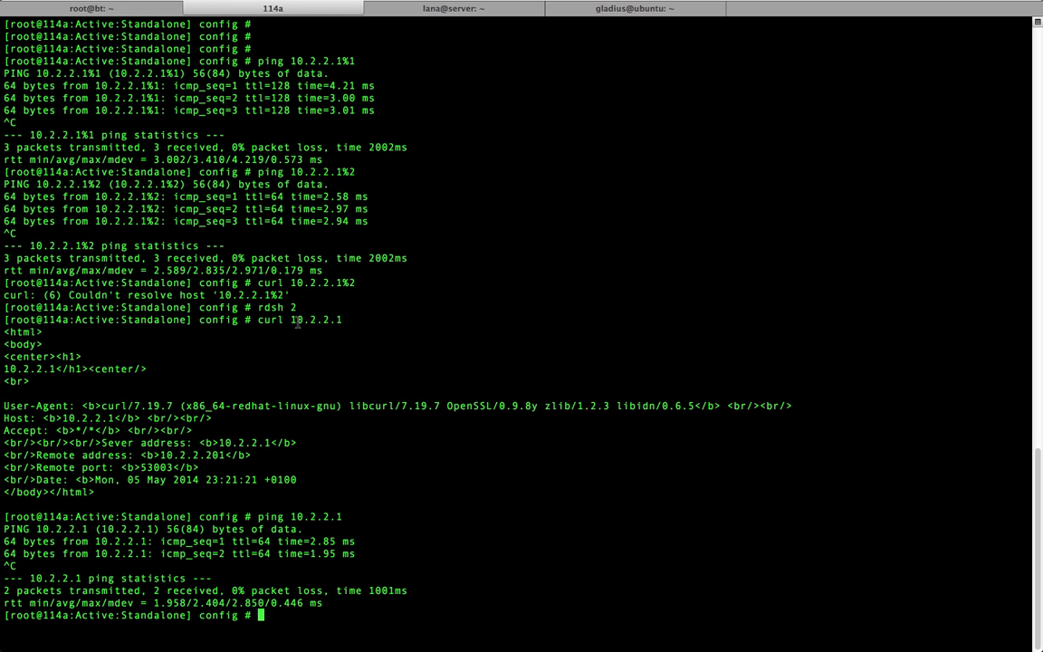
Change the shell back to the default route domain with rdsh 0
left_click_drag(298, 307, 258, 313)
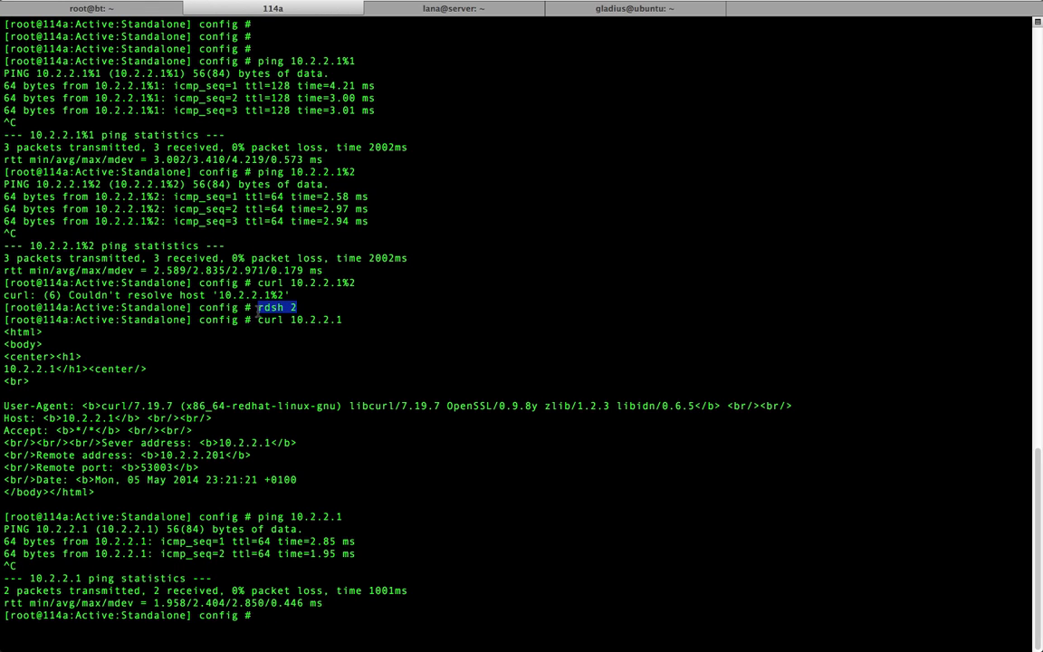
type("rdsh 0")
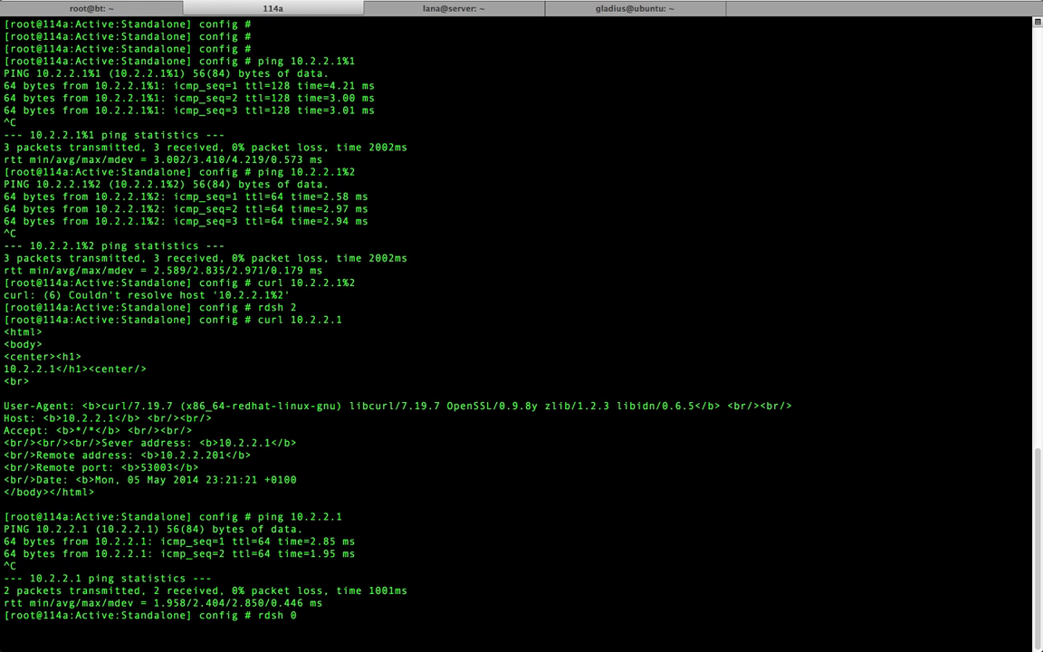
key("Return")
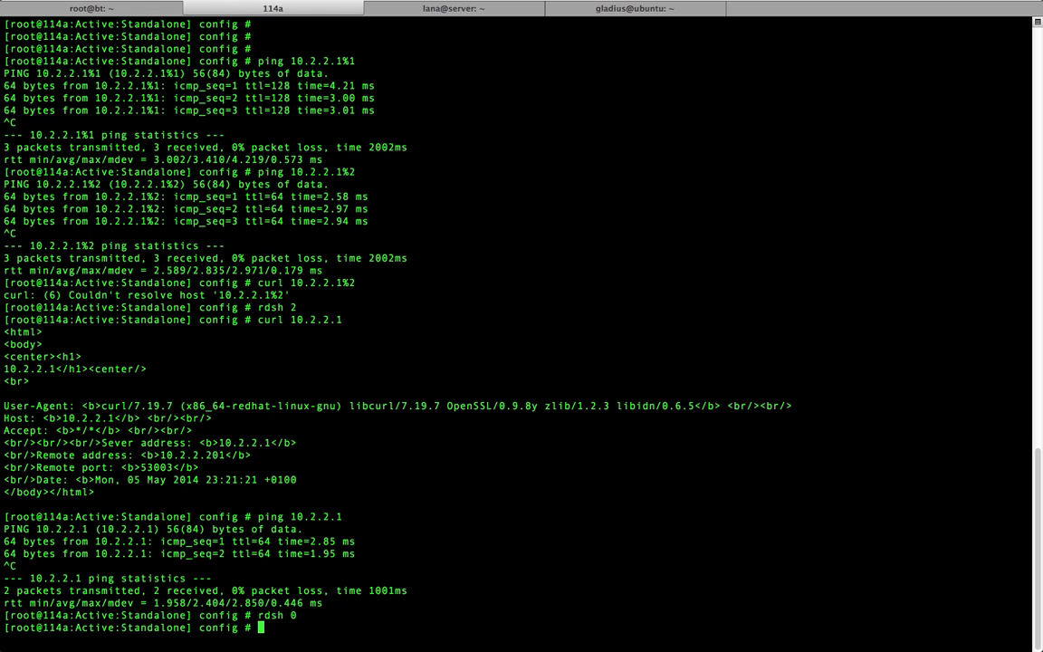
Try to ping 10.2.2.1 from the default route domain, stop the ping and point out the address used
type("tmsh")
key("BackSpace")
key("BackSpace")
key("BackSpace")
key("BackSpace")
type("ping 10.2.2.1")
key("Return")
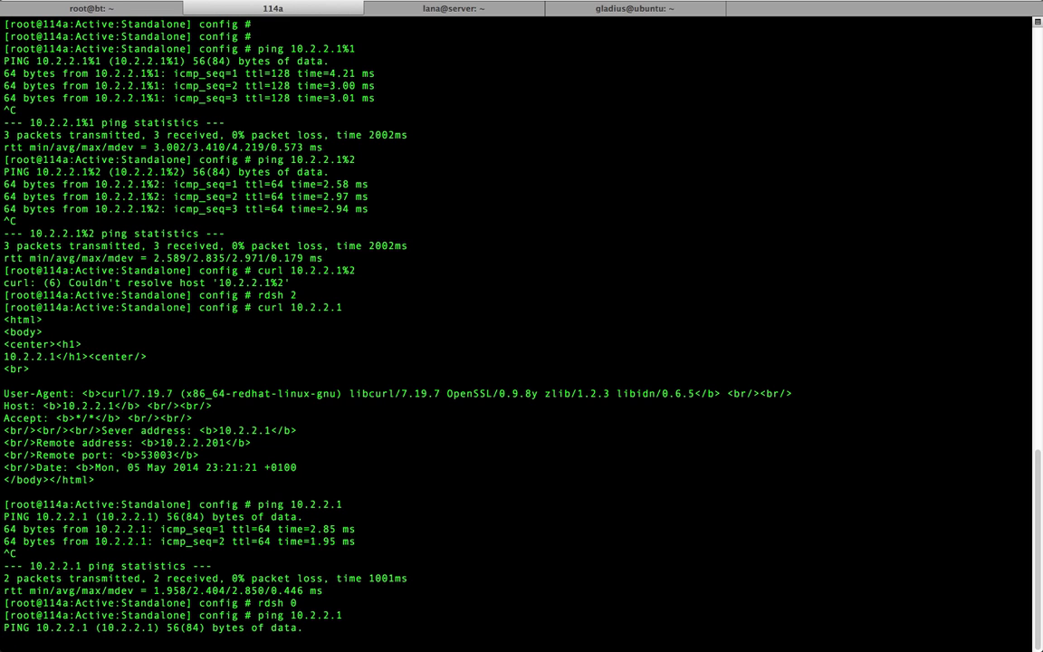
key("ctrl+c")
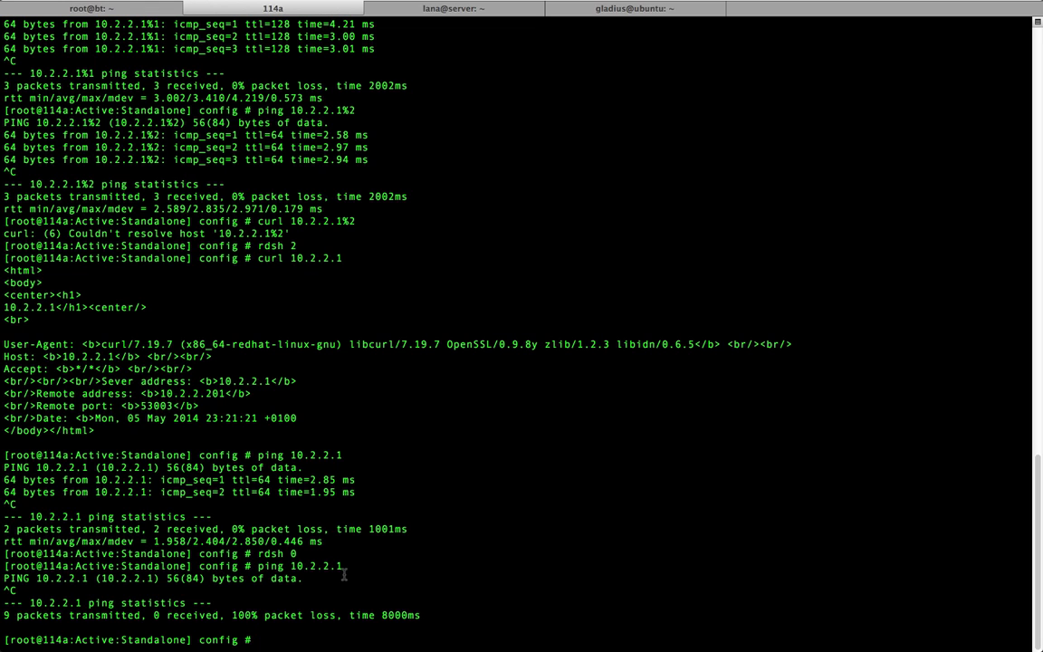
left_click_drag(343, 566, 289, 566)
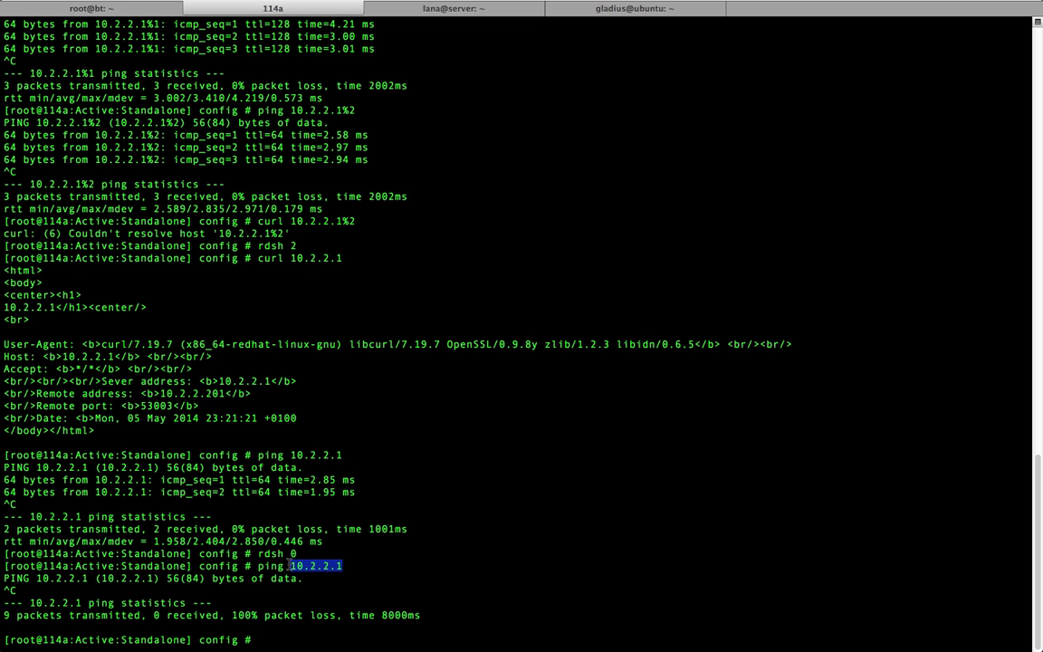
left_click(346, 566)
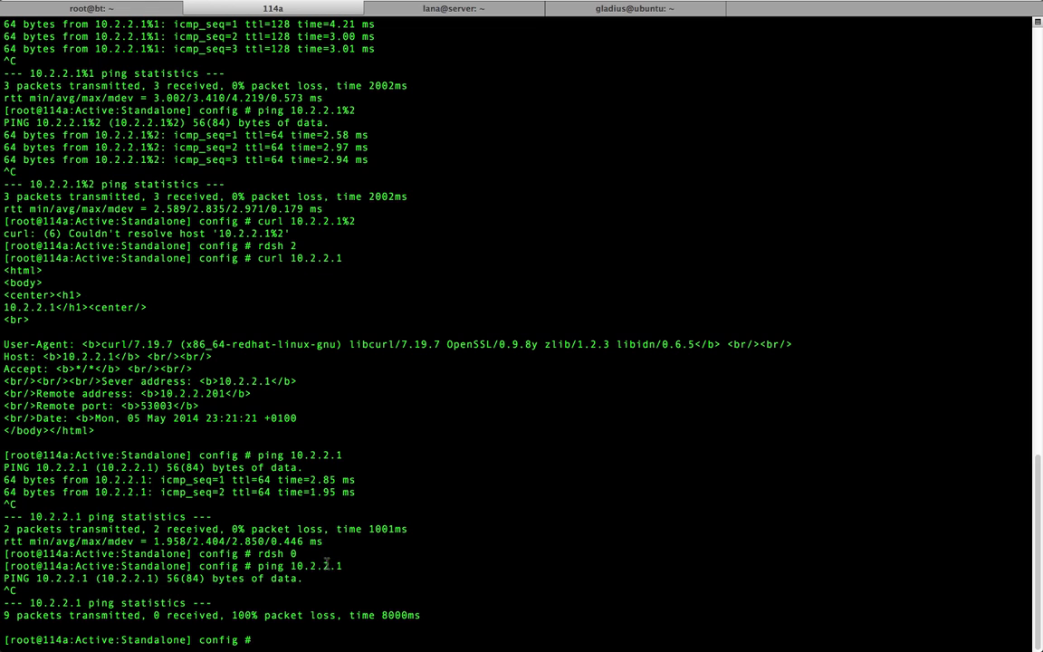
Switch to Safari and start creating a new local traffic pool on the BIG-IP
key("super+Tab")
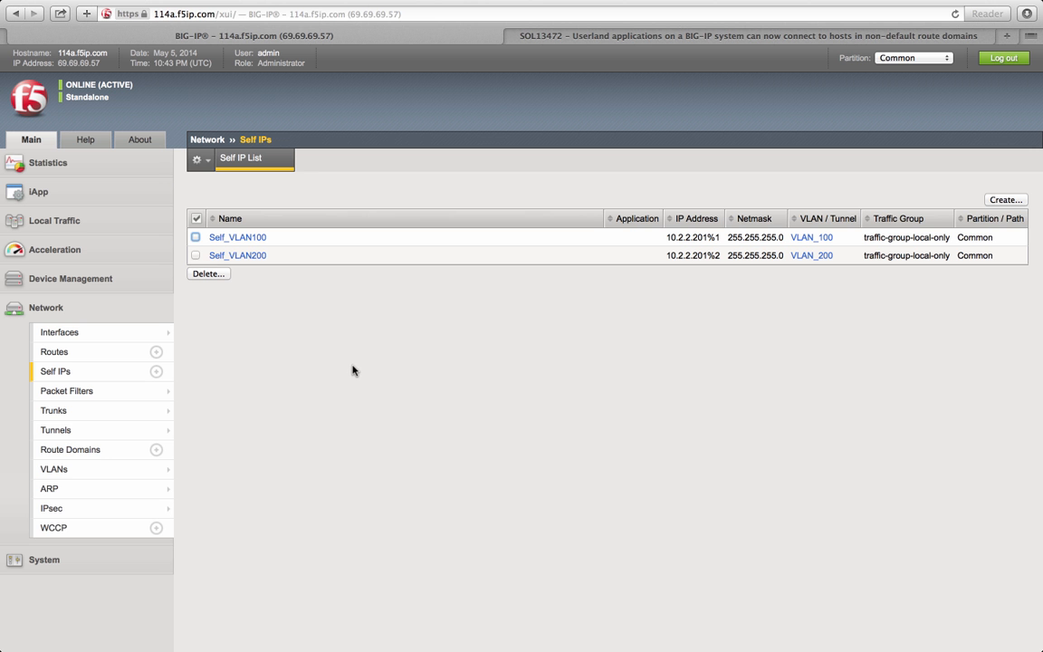
left_click(116, 225)
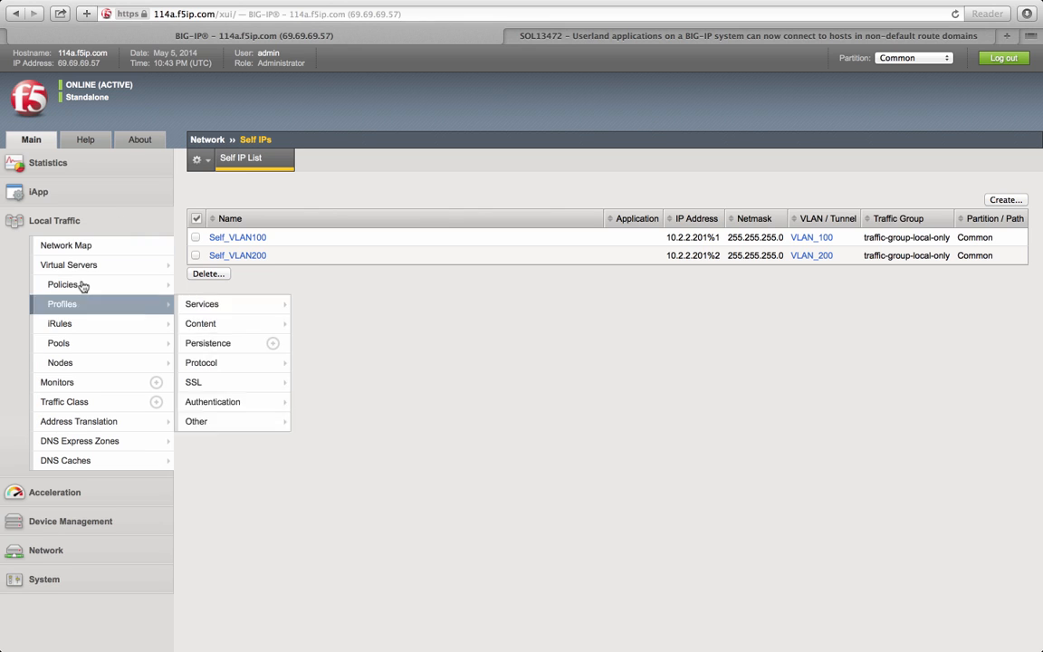
mouse_move(133, 351)
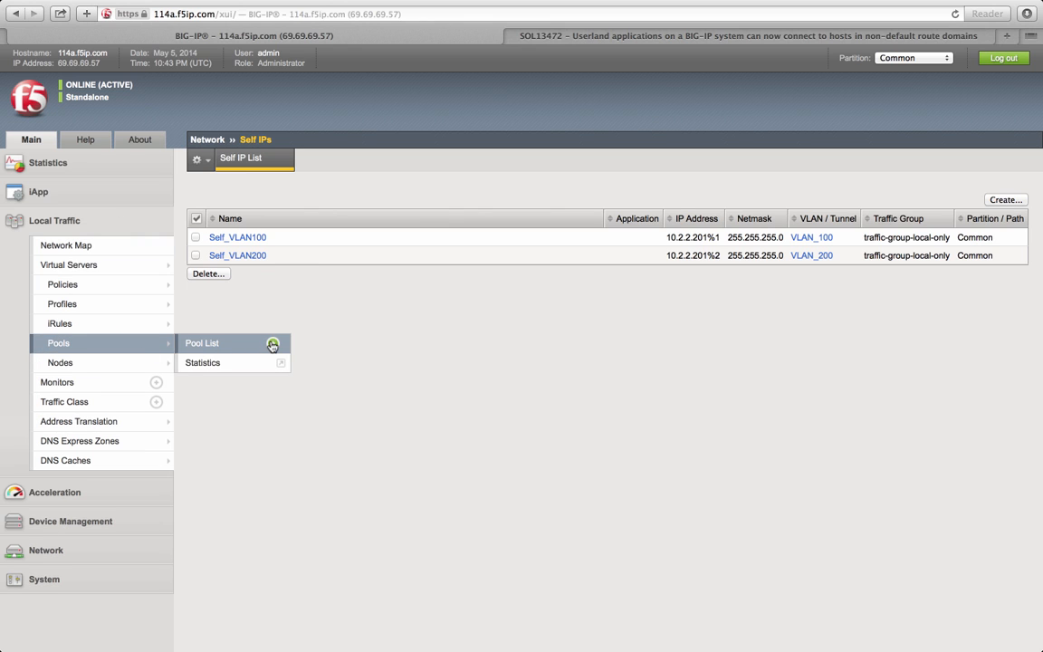
left_click(65, 344)
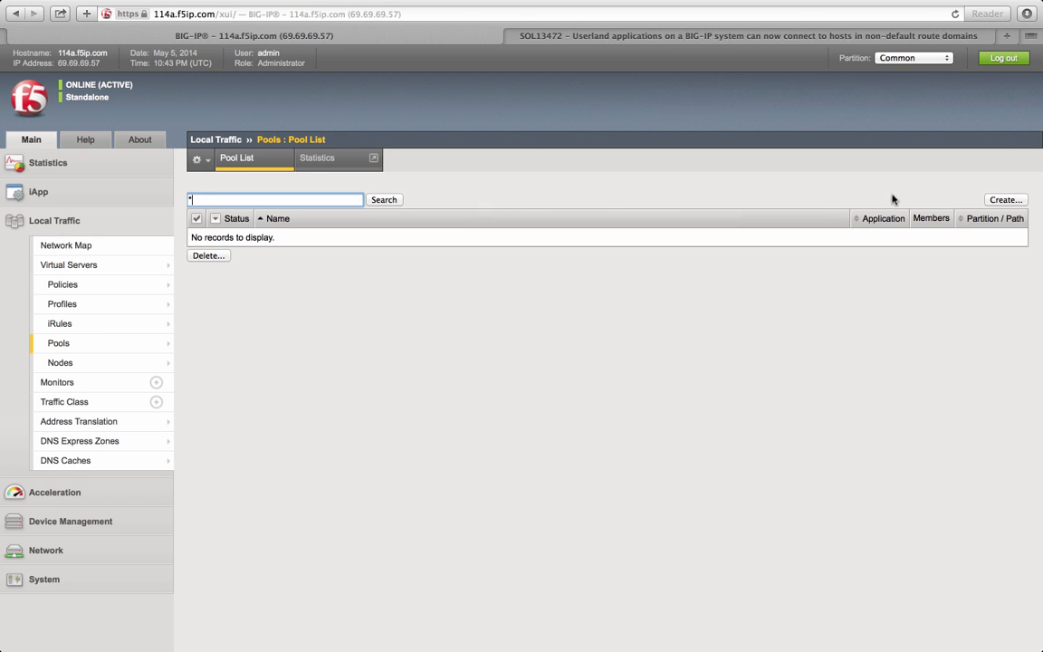
left_click(996, 201)
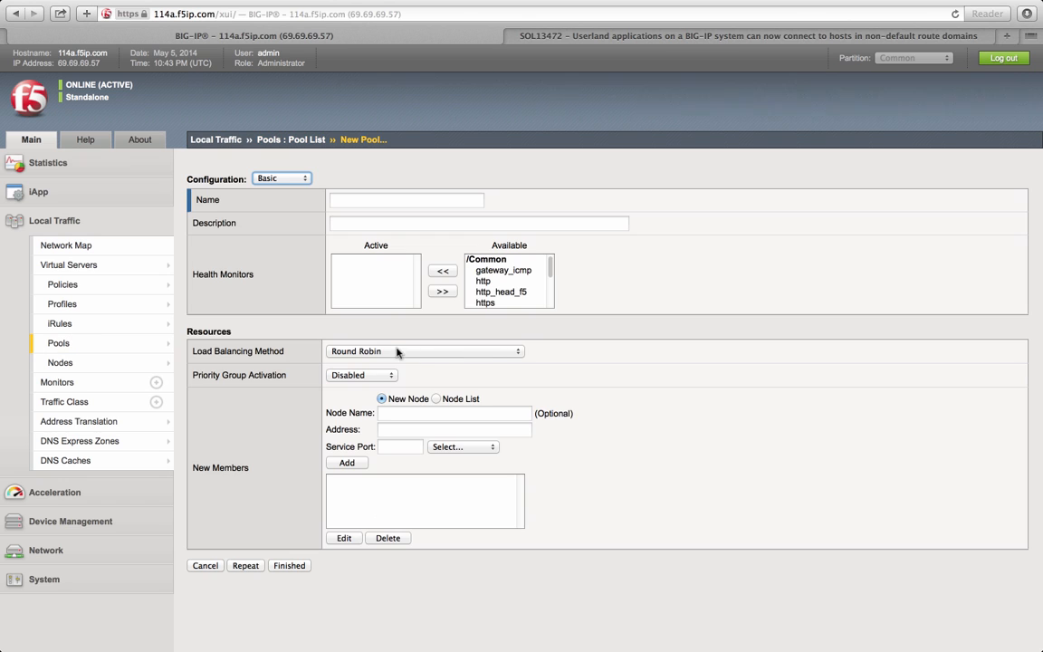
Name the new pool http_pool_rd2 and assign the http health monitor to it
left_click(391, 201)
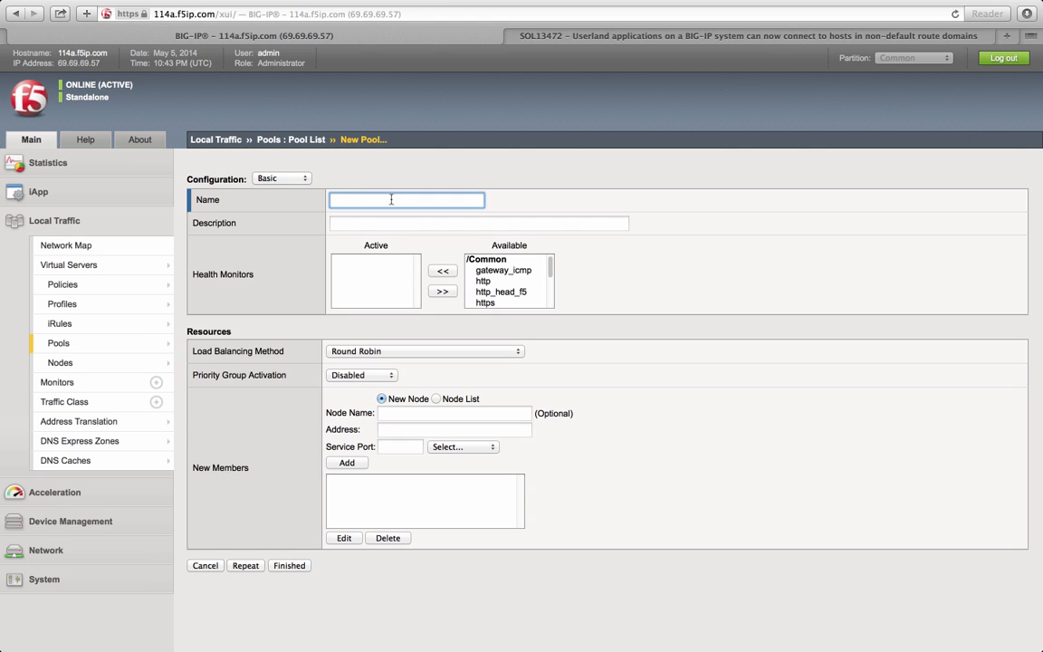
type("http")
key("Down")
key("Down")
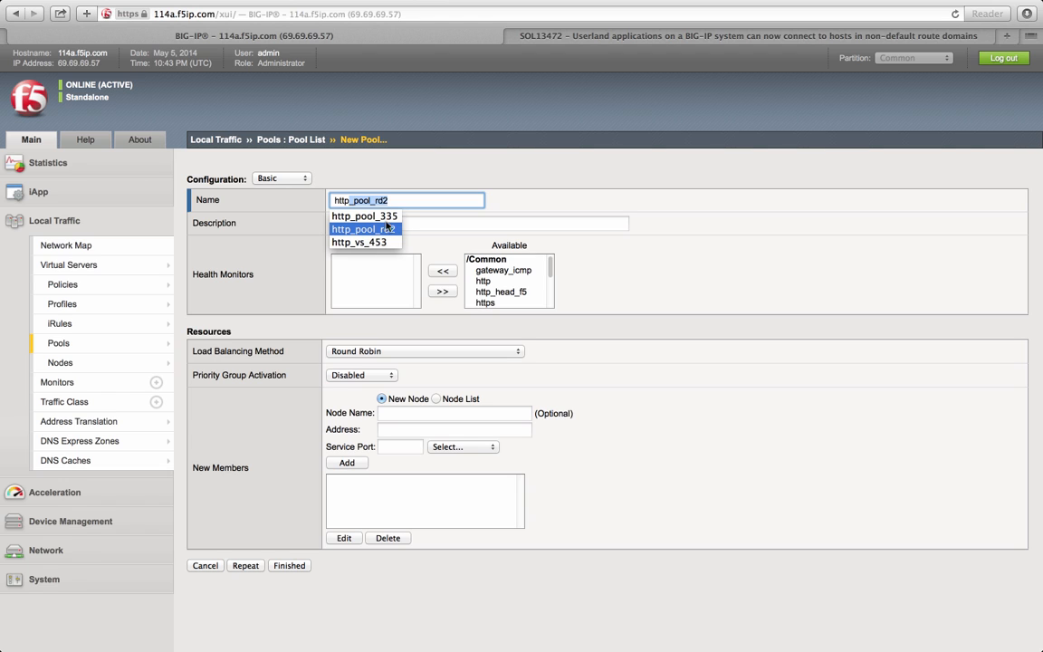
left_click(525, 178)
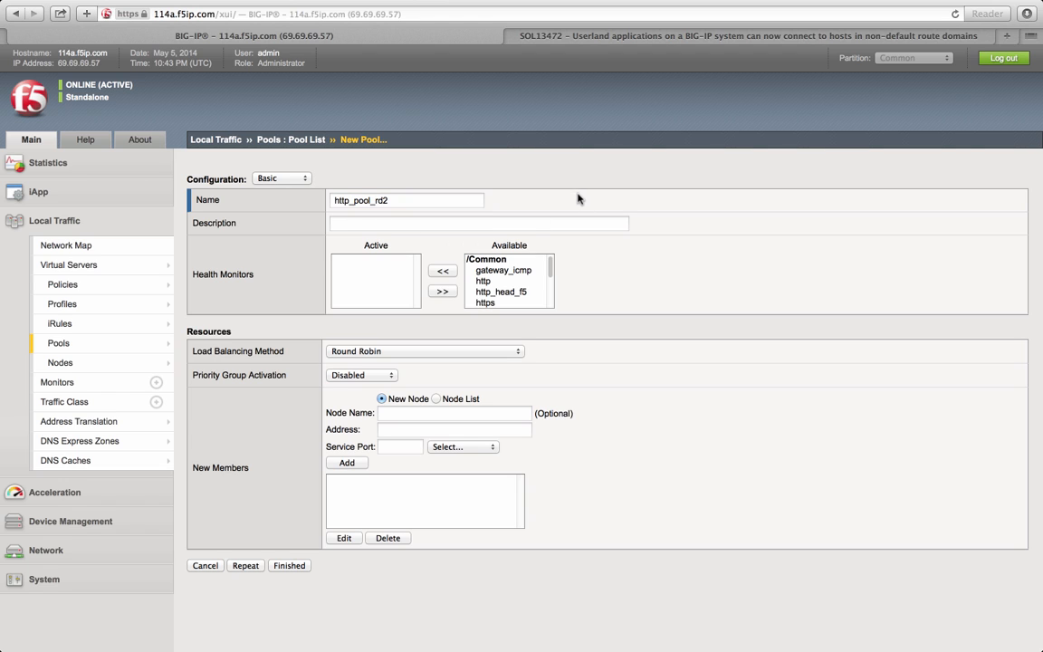
left_click(484, 282)
left_click(443, 272)
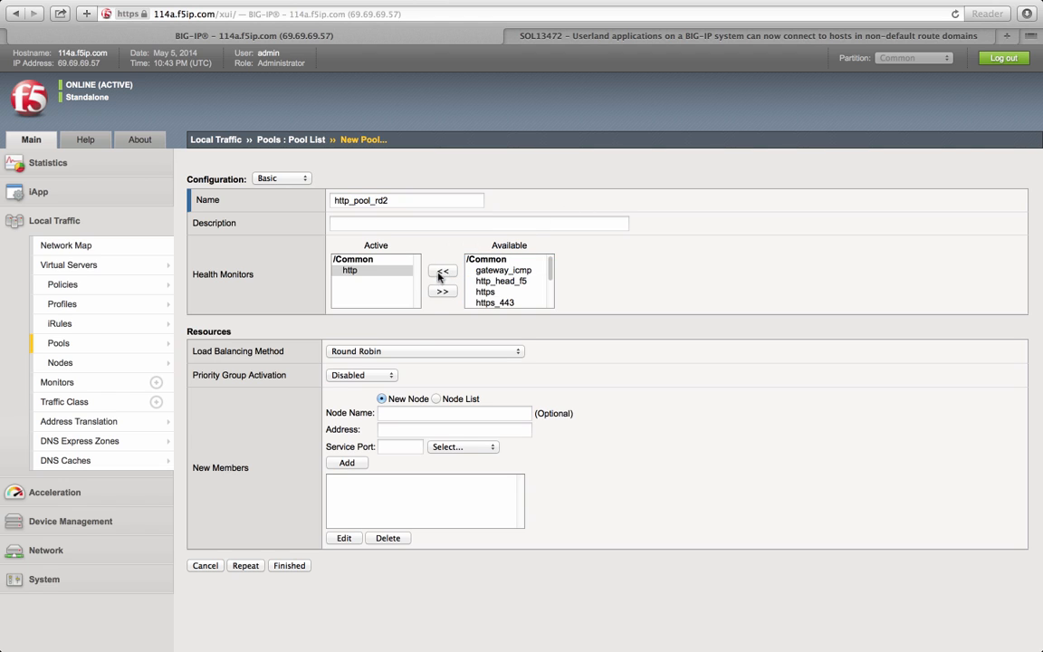
Enter 10.2.2.1 as the new pool member's address and 80 as its service port
left_click(410, 431)
type("1")
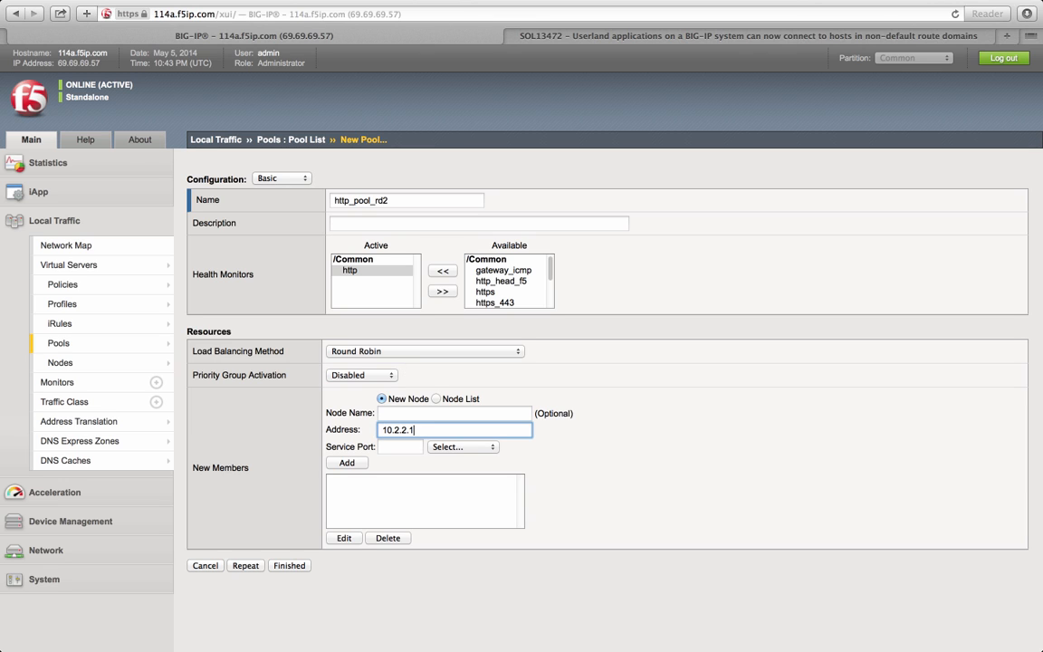
type("0.2.2.1")
key("Tab")
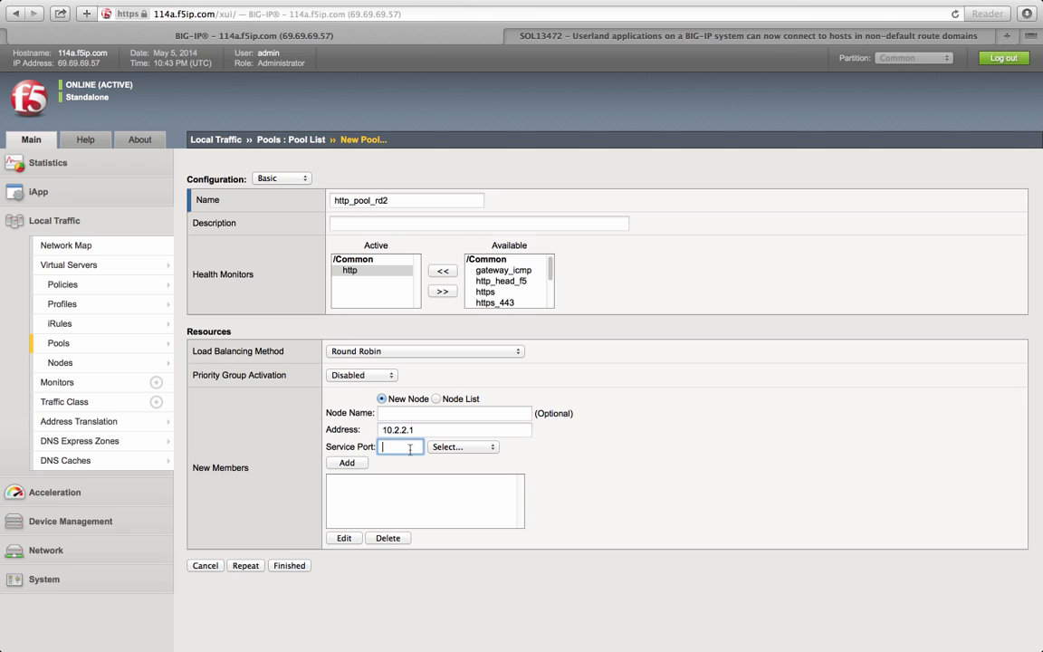
type("80")
Add 10.2.2.1, 10.2.2.2 and 10.2.2.3 on port 80 as members of the new pool
left_click(354, 463)
left_click(420, 429)
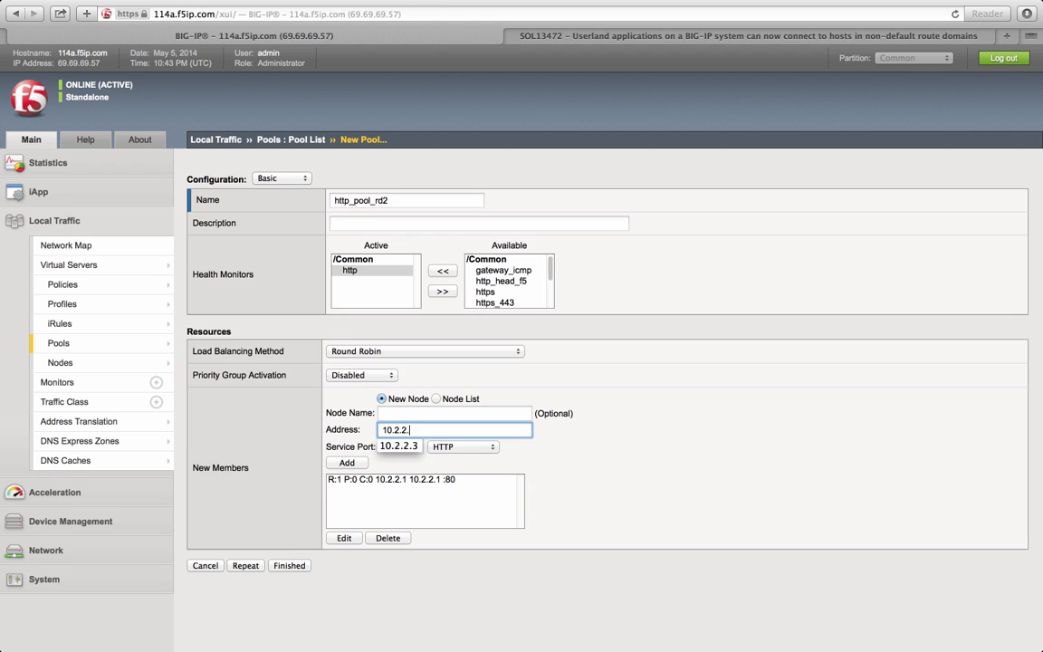
type("2")
left_click(347, 463)
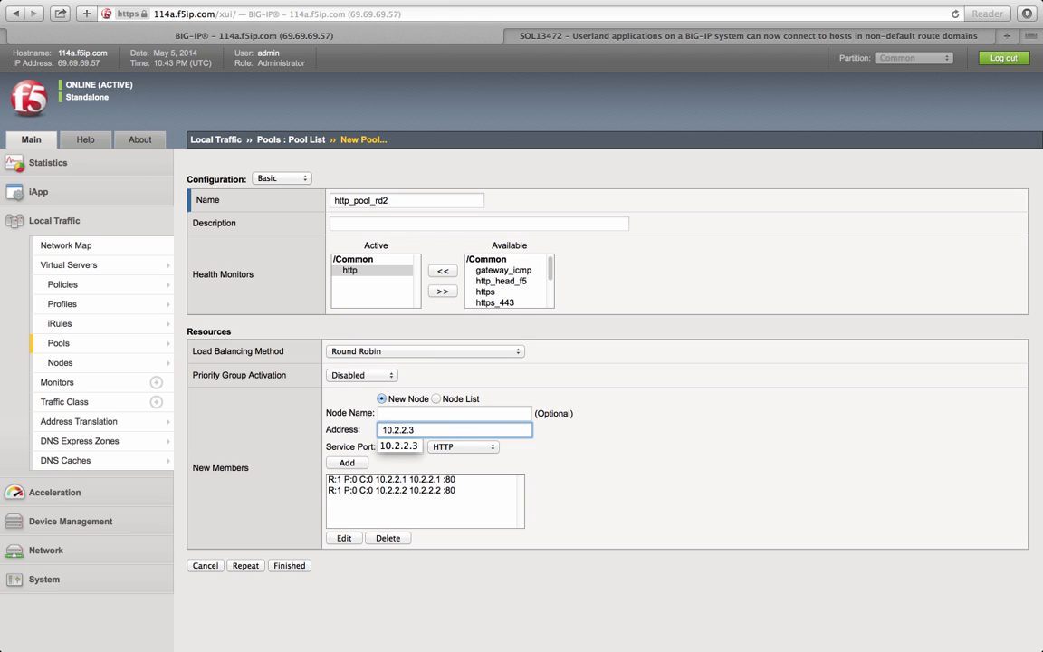
left_click(336, 463)
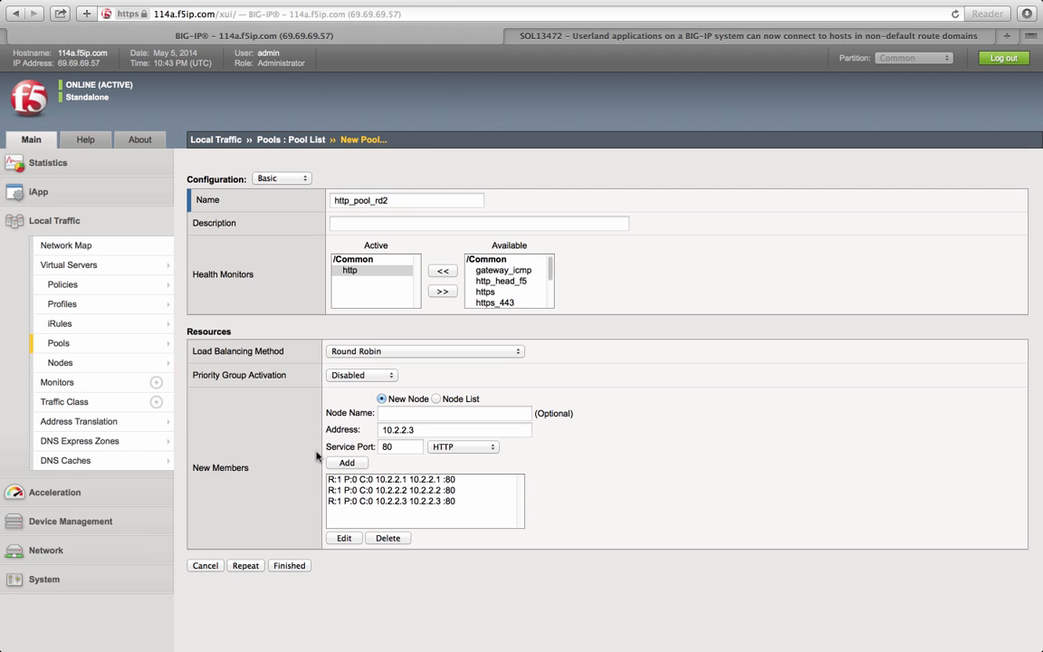
Delete the three members that lack a route domain suffix from the new pool's member list
left_click(371, 480)
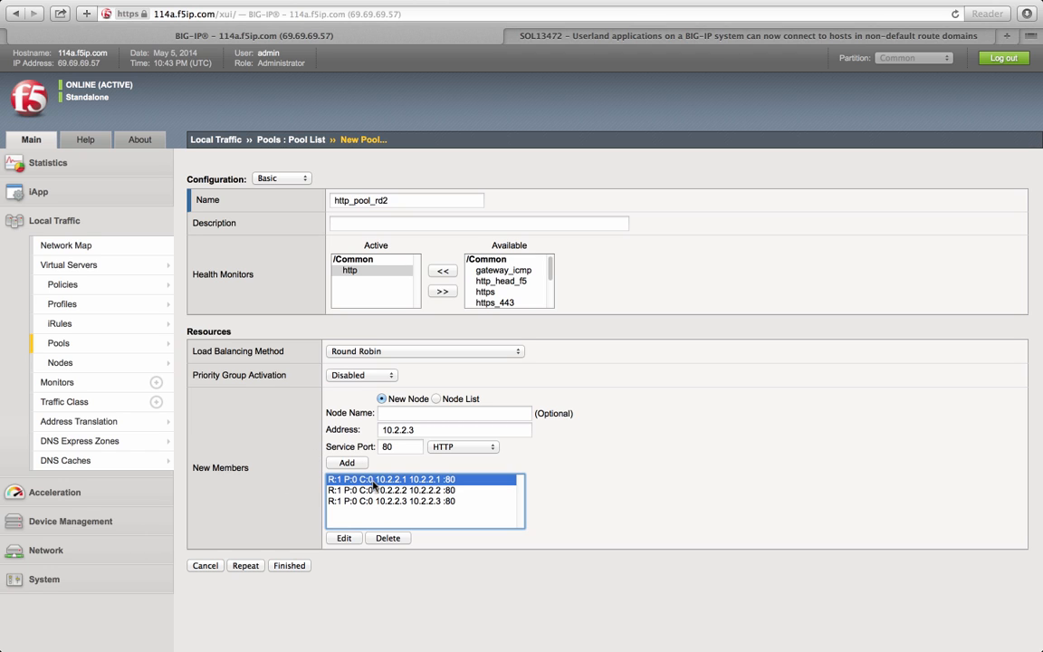
left_click(366, 490)
left_click(360, 502)
left_click(369, 480)
left_click(388, 538)
left_click(382, 480)
left_click(387, 538)
left_click(383, 480)
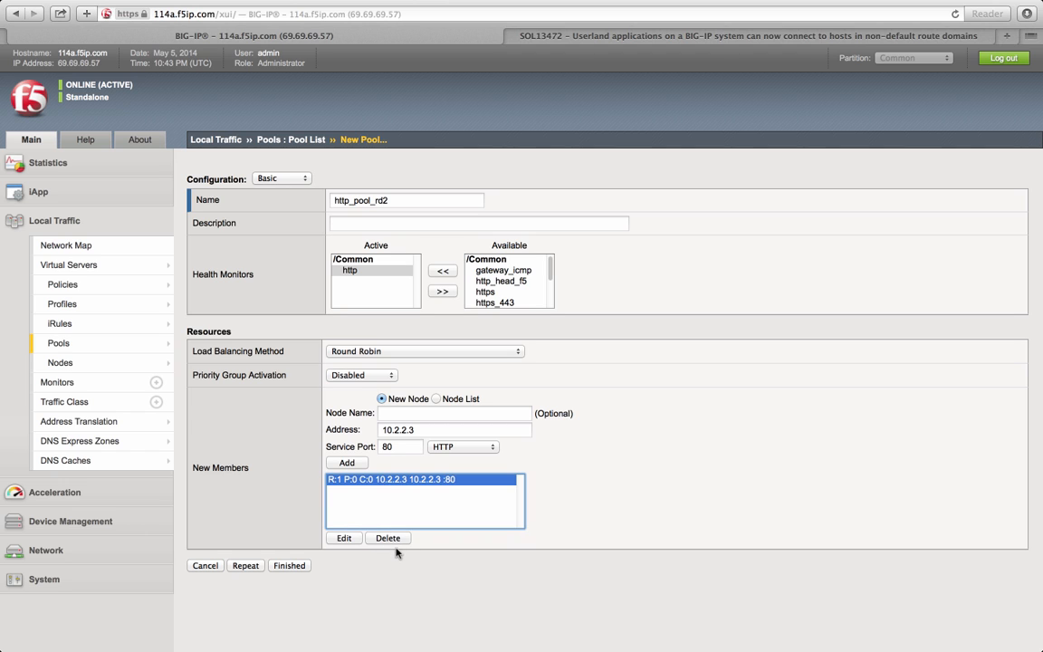
left_click(388, 538)
Add 10.2.2.1%2 on port 80 as a member of the new pool
left_click(432, 431)
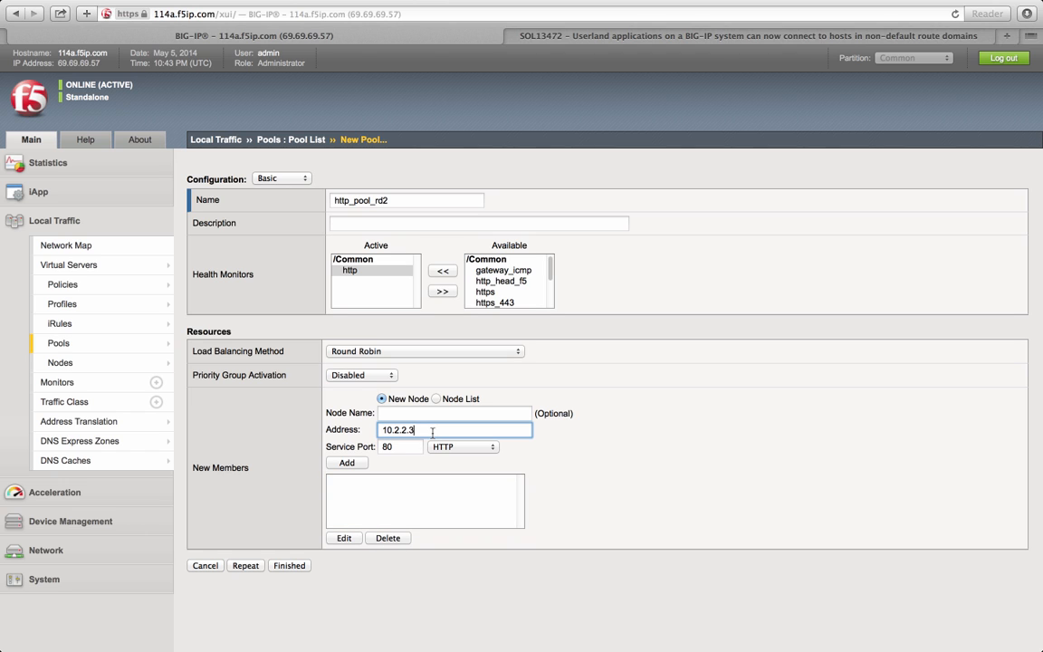
key("BackSpace")
type("1%2")
left_click_drag(417, 426, 376, 426)
left_click(351, 464)
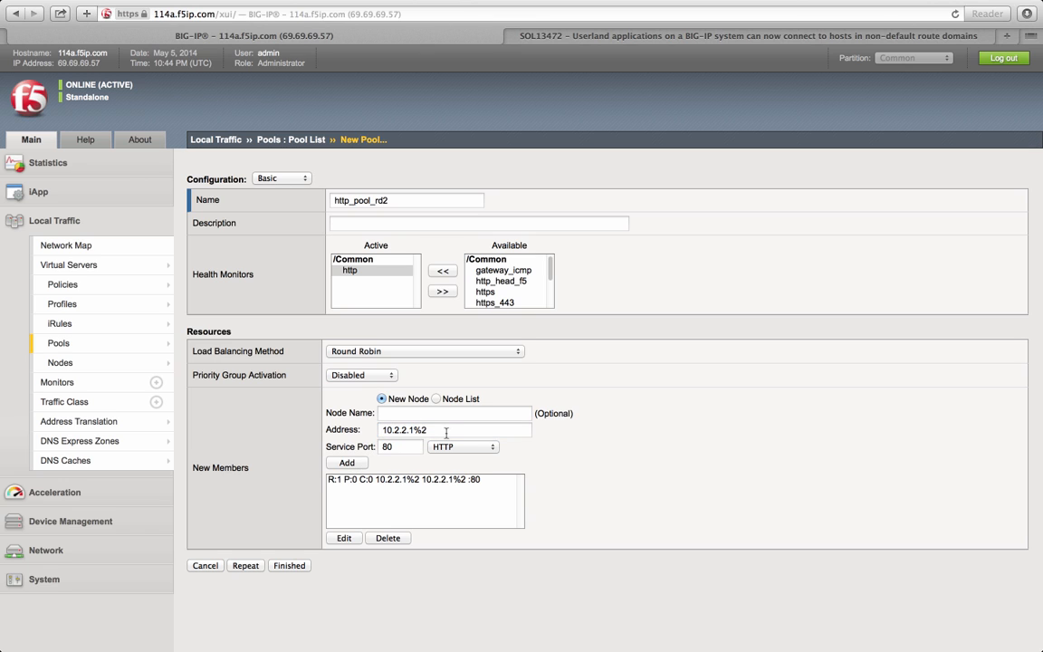
Add 10.2.2.2%2 and 10.2.2.3%2 on port 80 as further members and finish creating the pool
left_click_drag(427, 431, 413, 432)
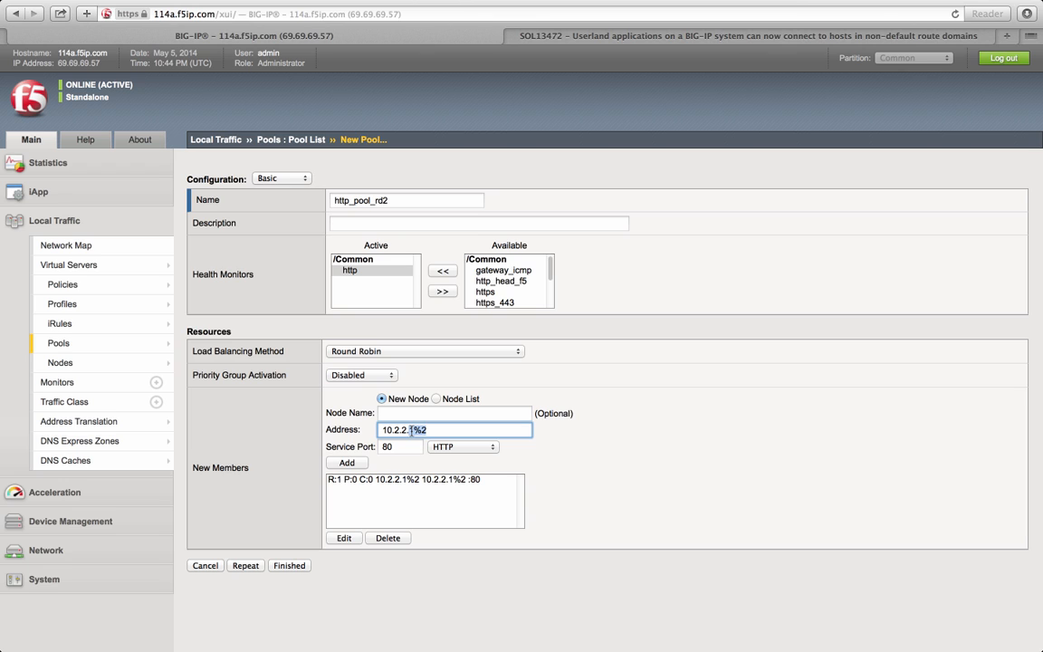
left_click(431, 429)
key("BackSpace")
type("2")
left_click(347, 462)
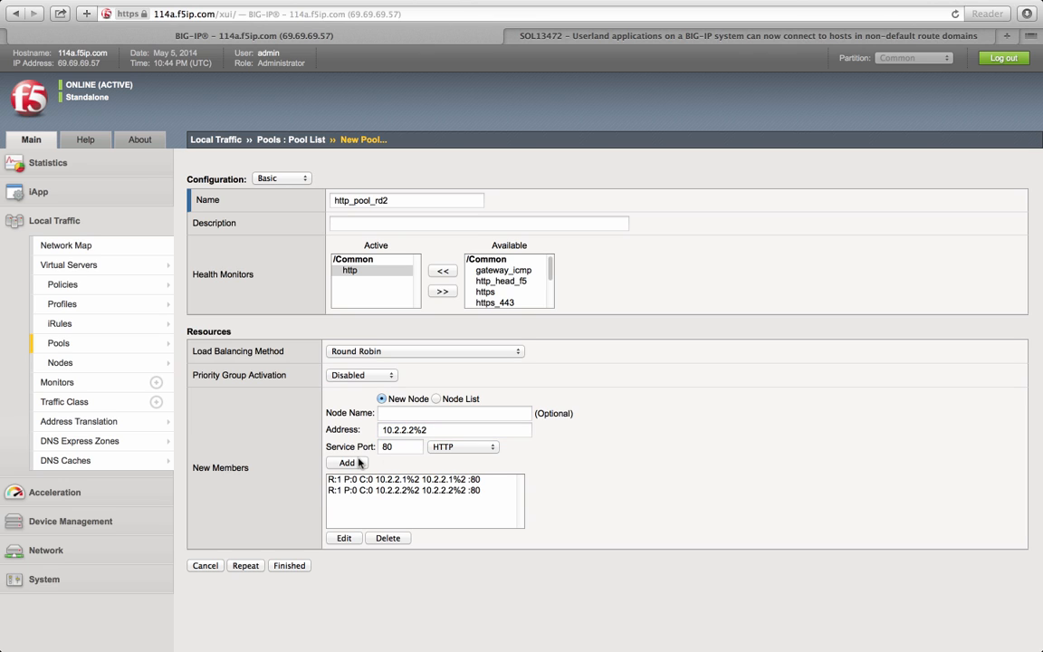
left_click(418, 429)
left_click(413, 429)
key("BackSpace")
type("3")
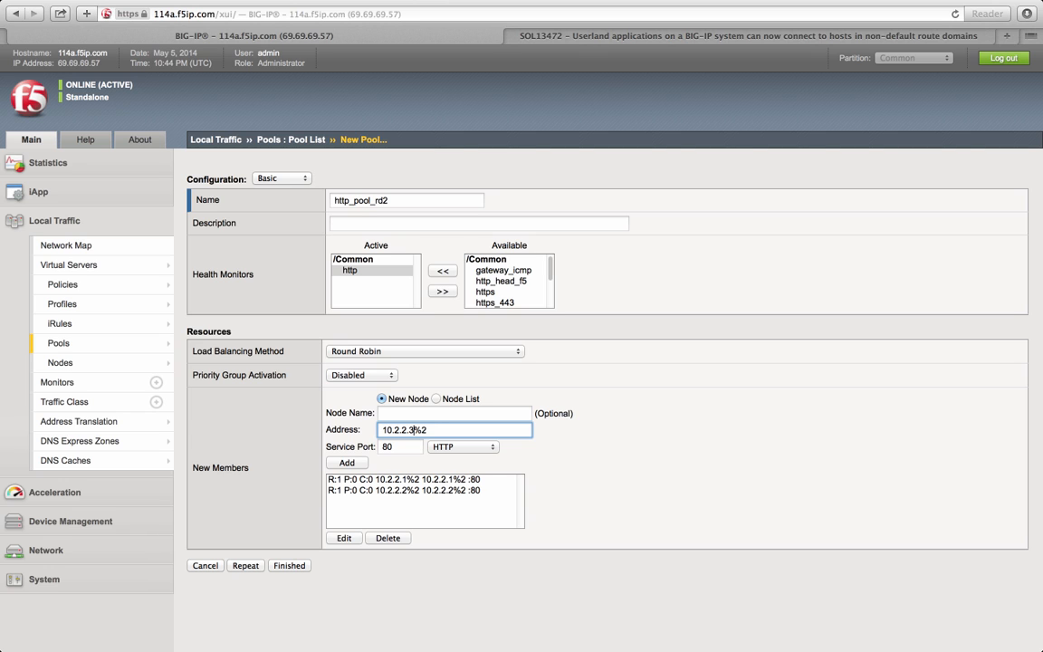
left_click(346, 463)
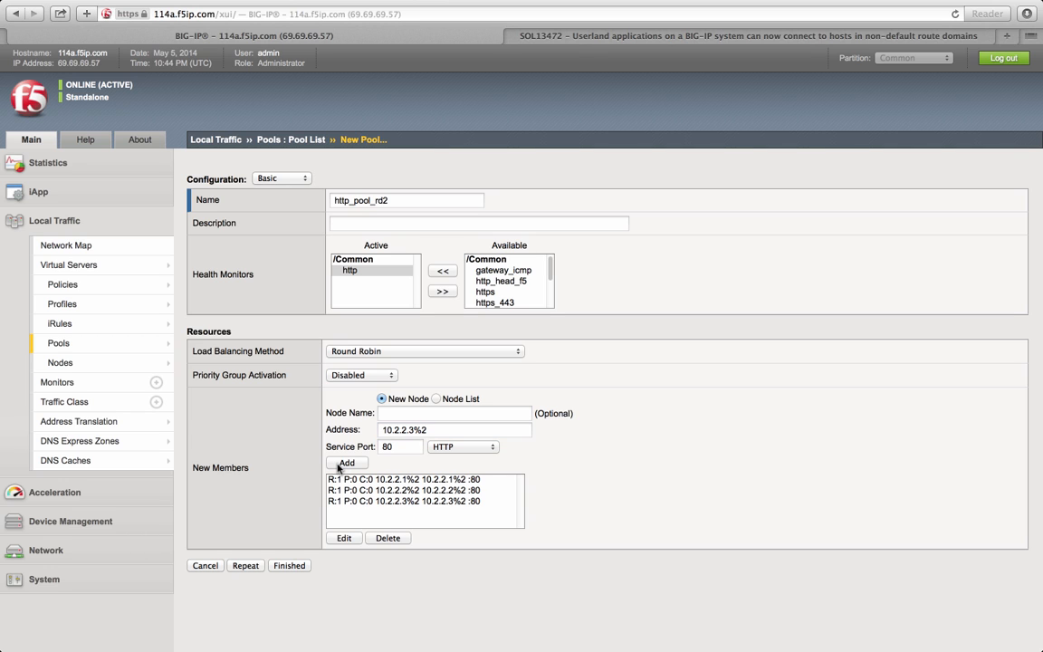
left_click(297, 564)
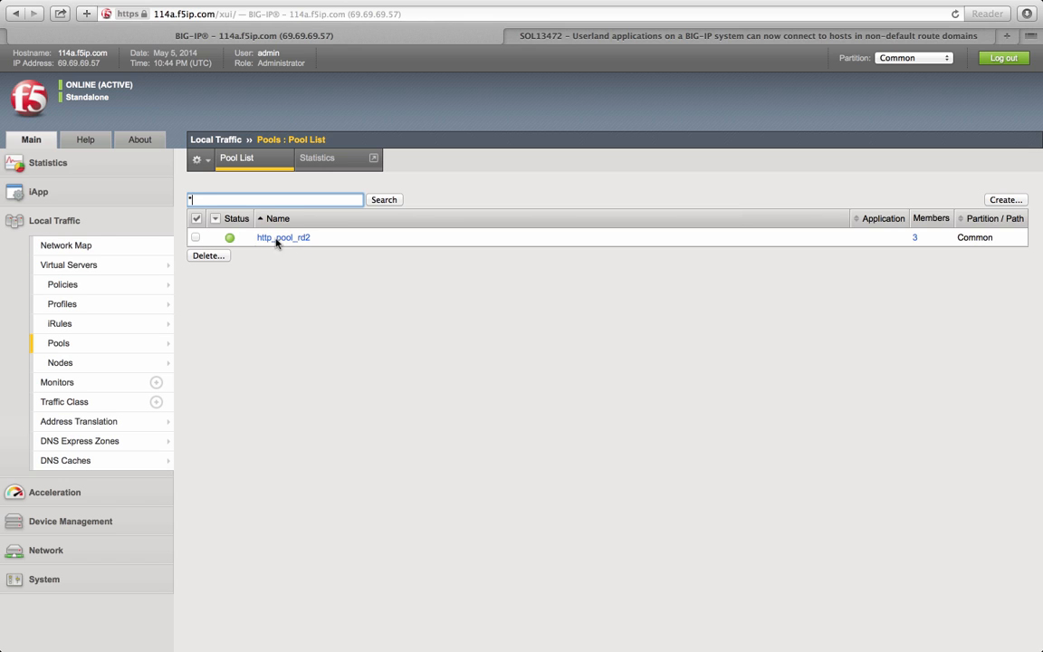
Start creating a new local traffic virtual server and name it VS_http_rd1
mouse_move(70, 270)
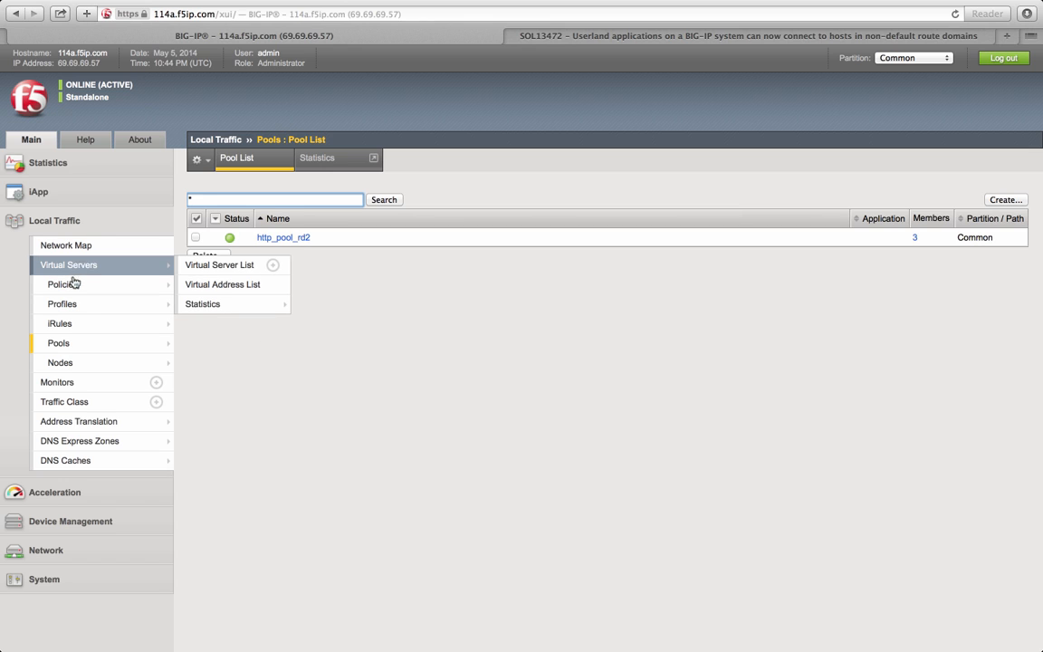
left_click(272, 265)
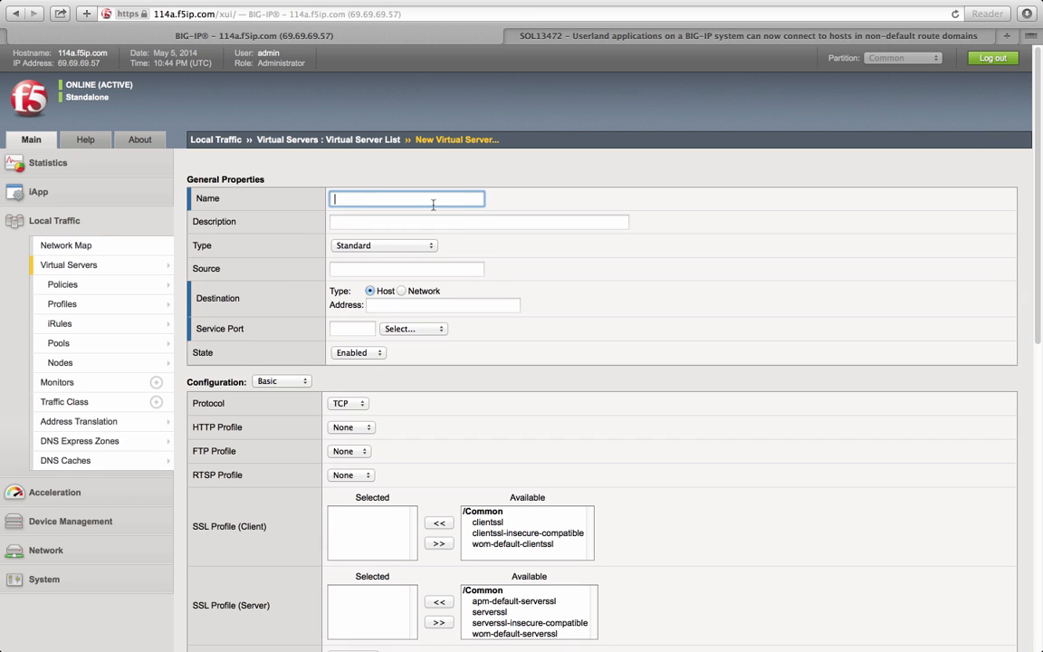
type("VS")
left_click(335, 198)
type("_http")
key("BackSpace")
key("BackSpace")
key("BackSpace")
key("BackSpace")
left_click(342, 377)
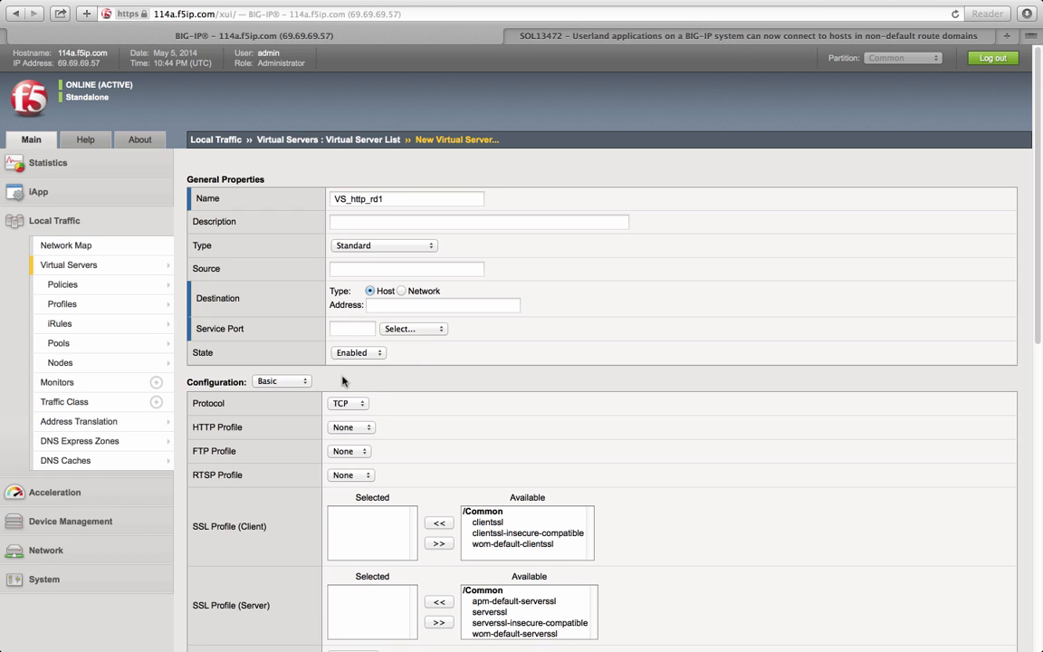
Set the virtual server's destination address to 10.2.2.100 and its service port to HTTP (80)
left_click(425, 305)
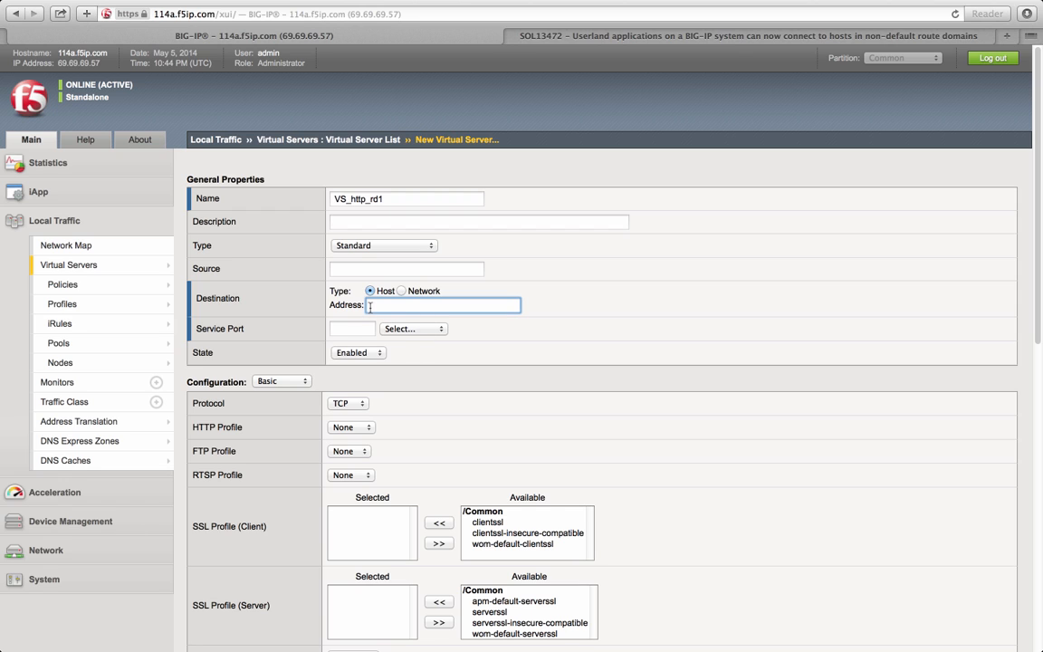
type("10")
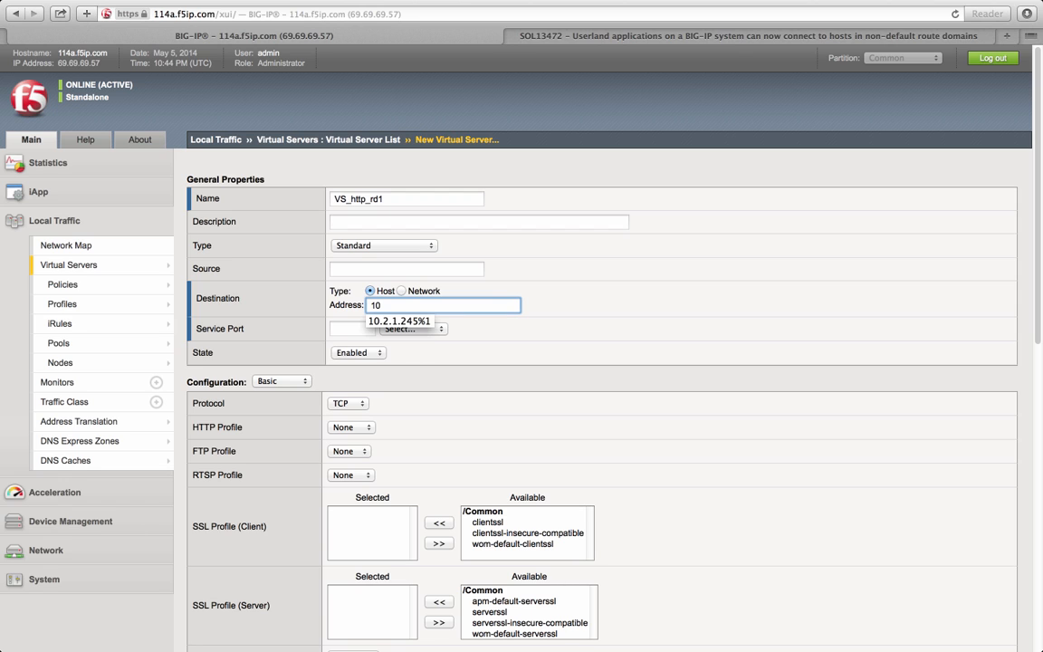
type(".2.1")
key("BackSpace")
type("2.100")
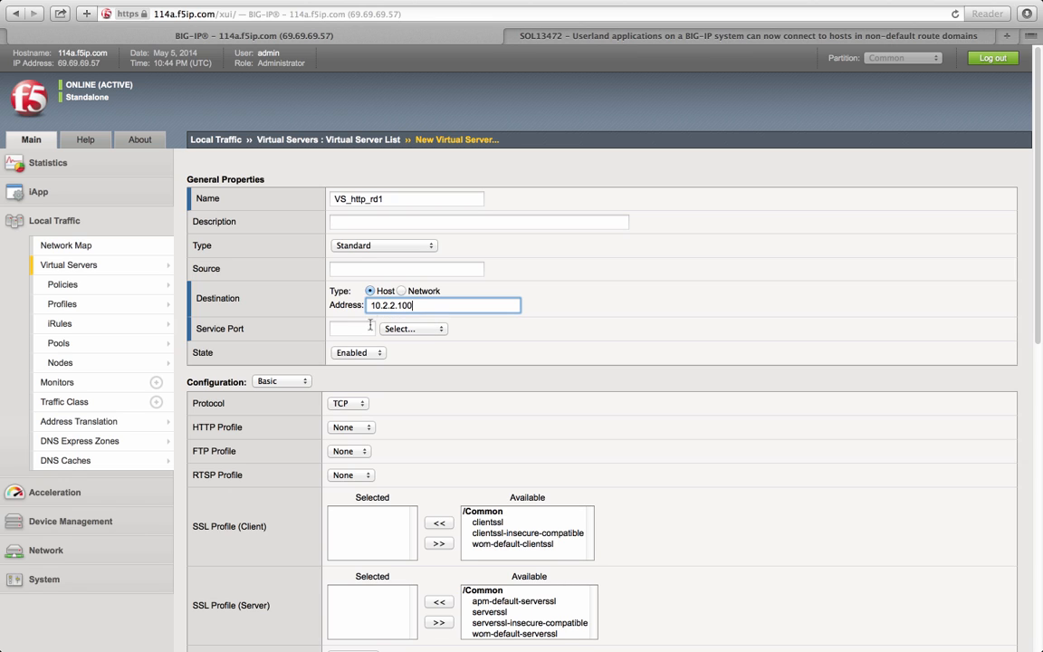
left_click(412, 329)
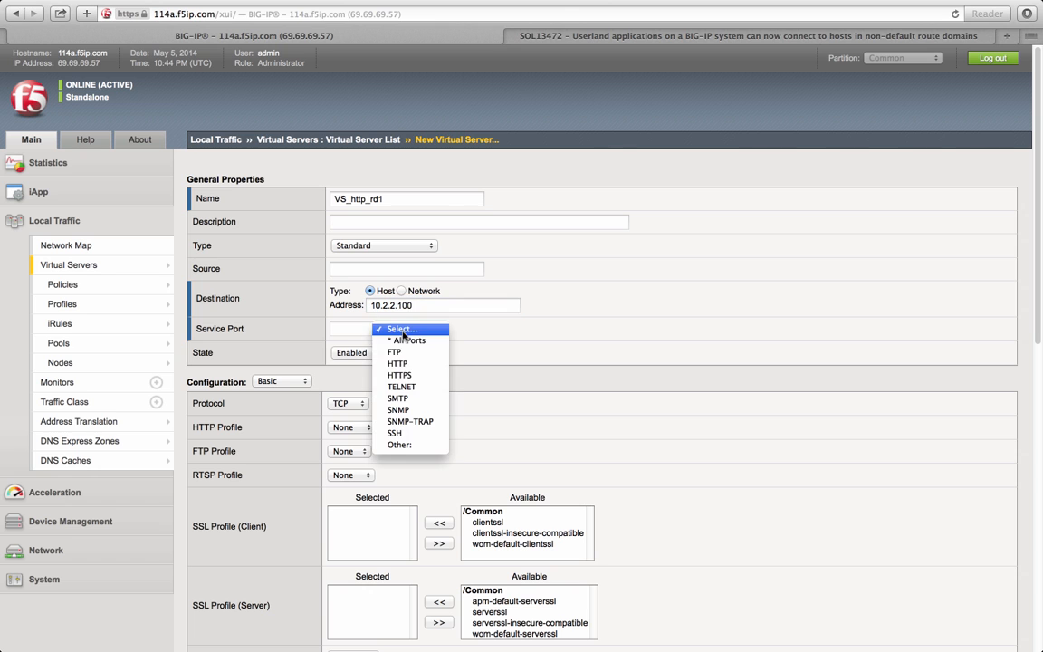
left_click(403, 362)
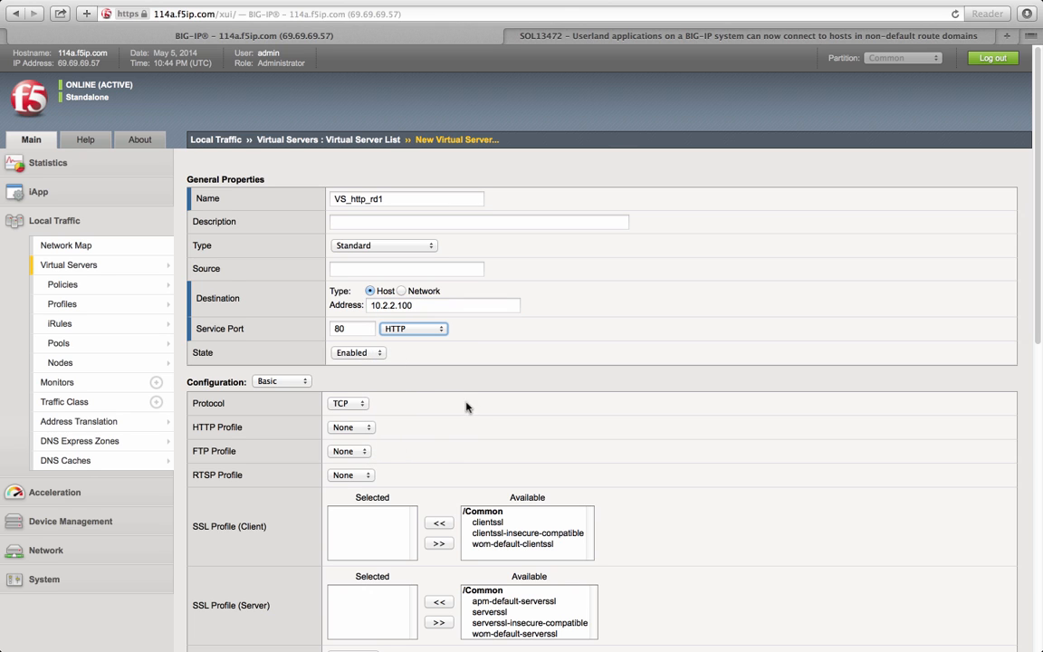
Assign the http profile to the virtual server and set source address translation to Auto Map
scroll(423, 366, "down", 3)
left_click(354, 341)
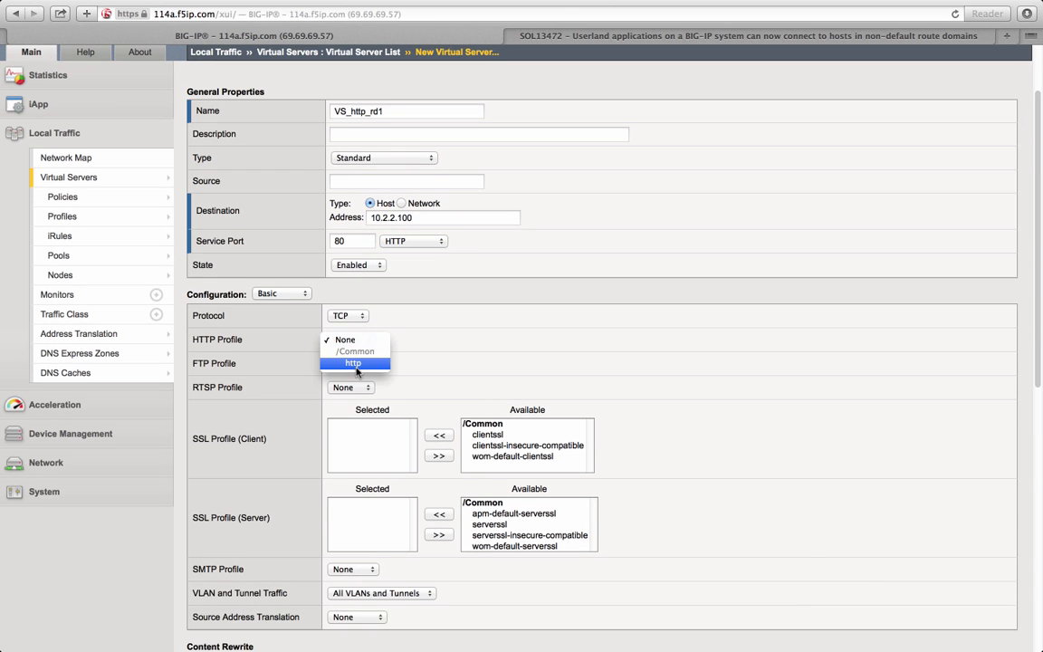
left_click(355, 363)
scroll(438, 377, "down", 6)
scroll(438, 377, "down", 2)
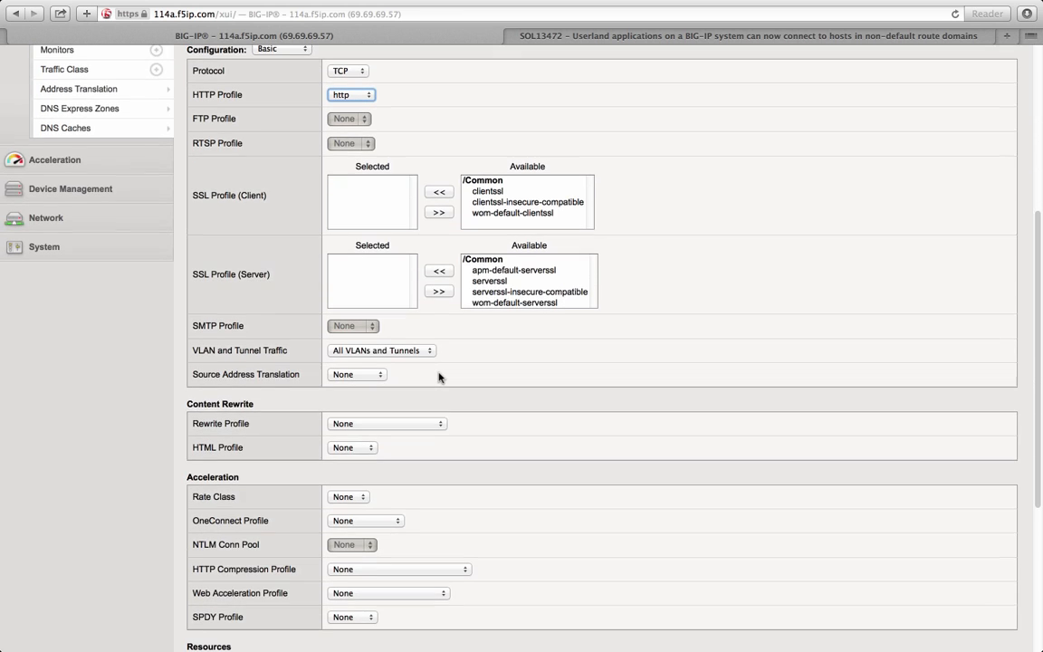
left_click(371, 375)
left_click(365, 362)
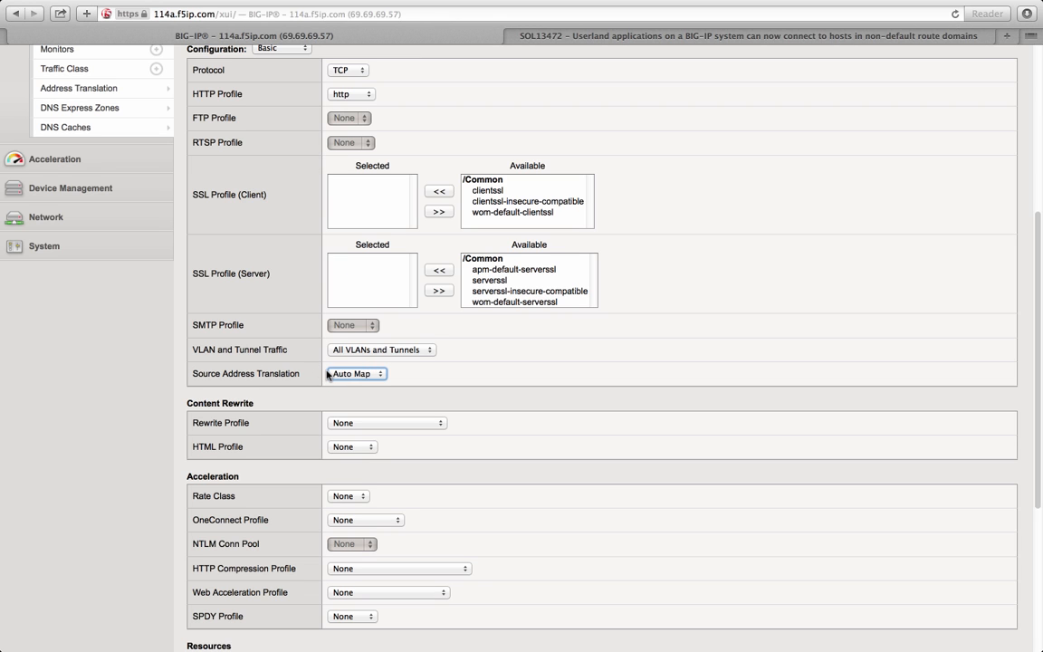
Select http_pool_rd2 as the virtual server's default pool and return to its general properties
scroll(299, 403, "down", 3)
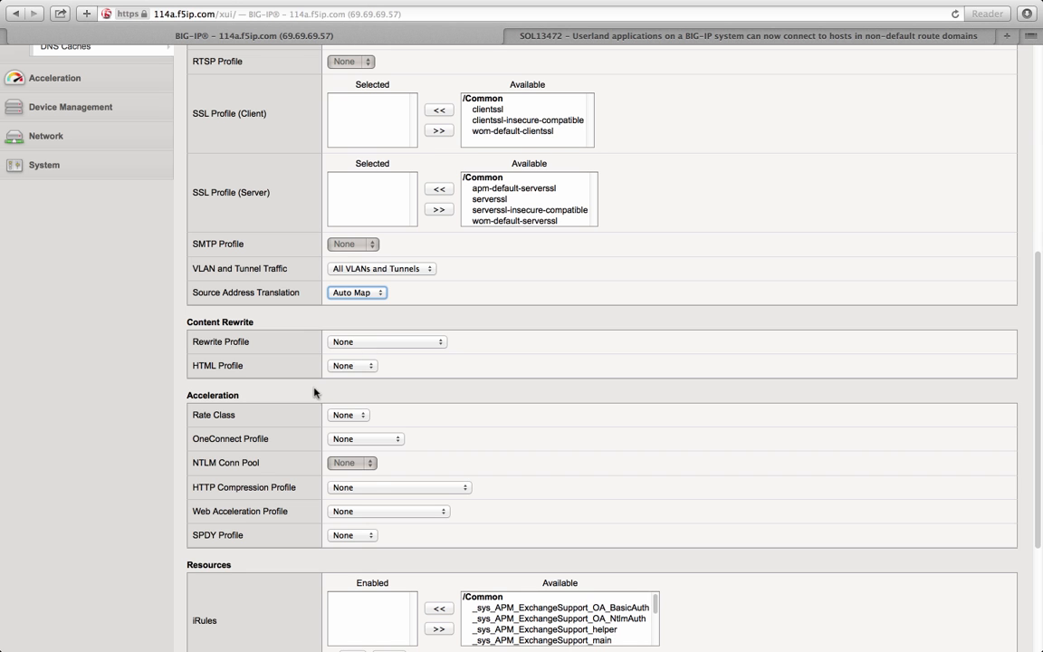
scroll(296, 419, "down", 5)
scroll(295, 418, "up", 1)
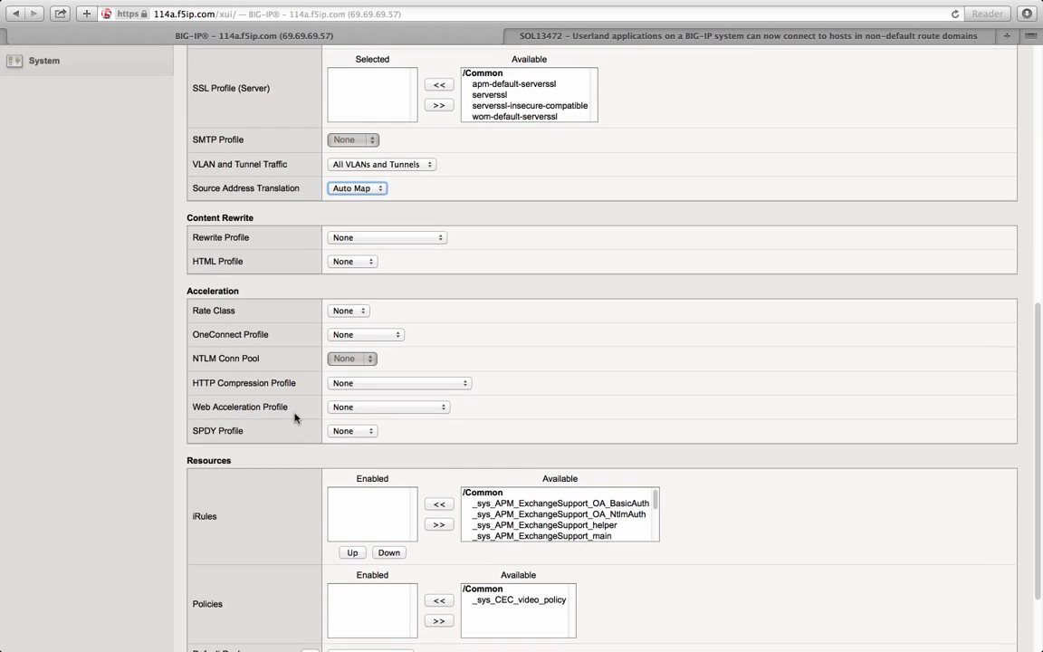
scroll(295, 419, "down", 3)
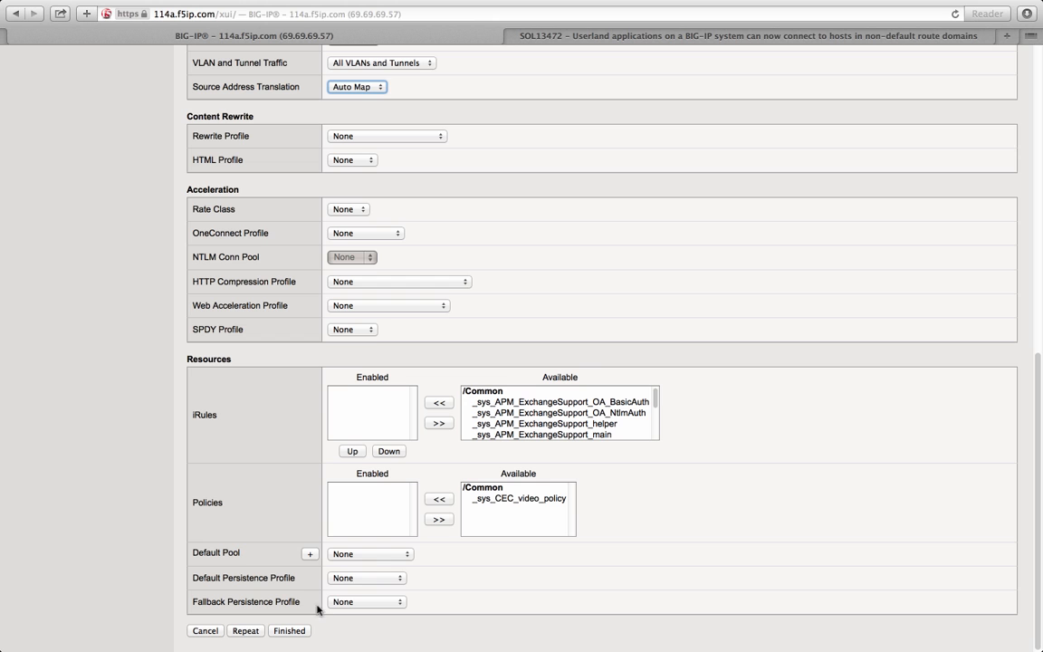
left_click(371, 555)
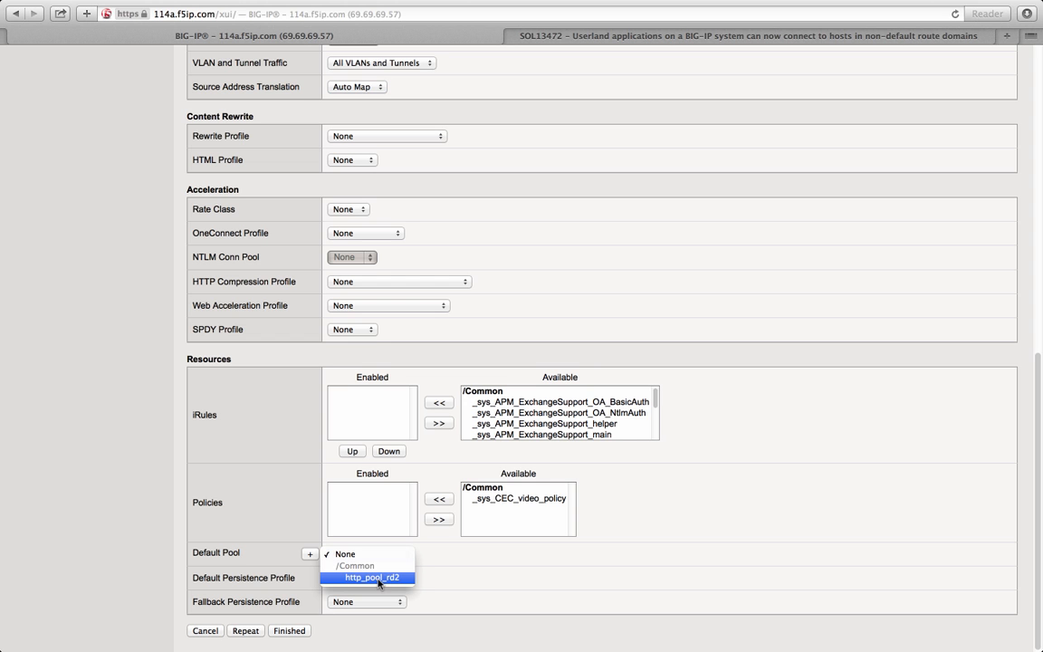
left_click(376, 576)
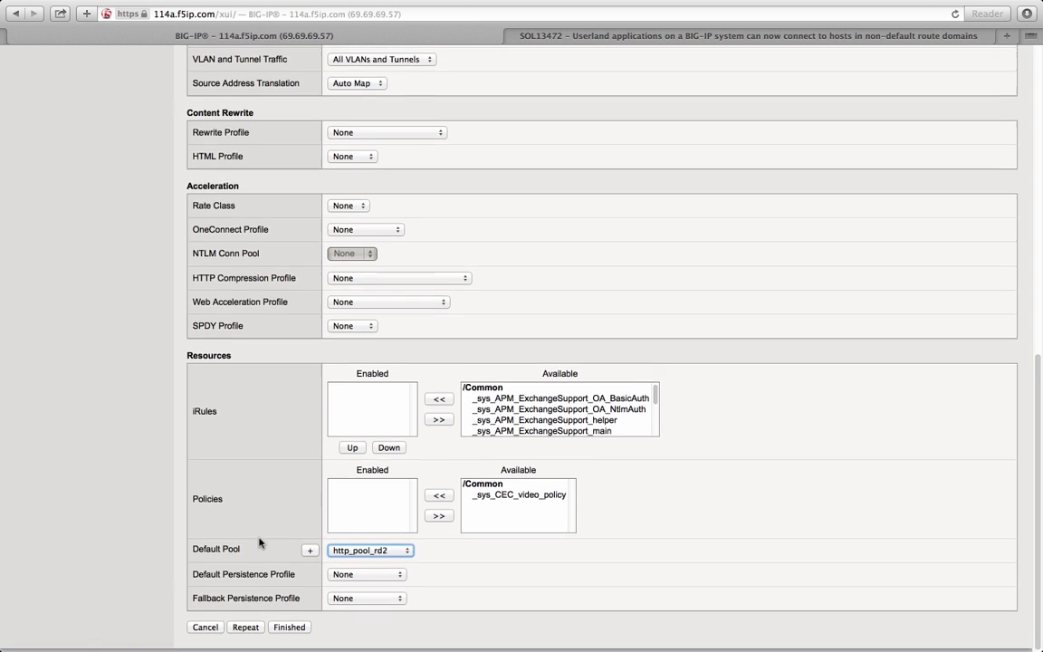
scroll(259, 541, "up", 20)
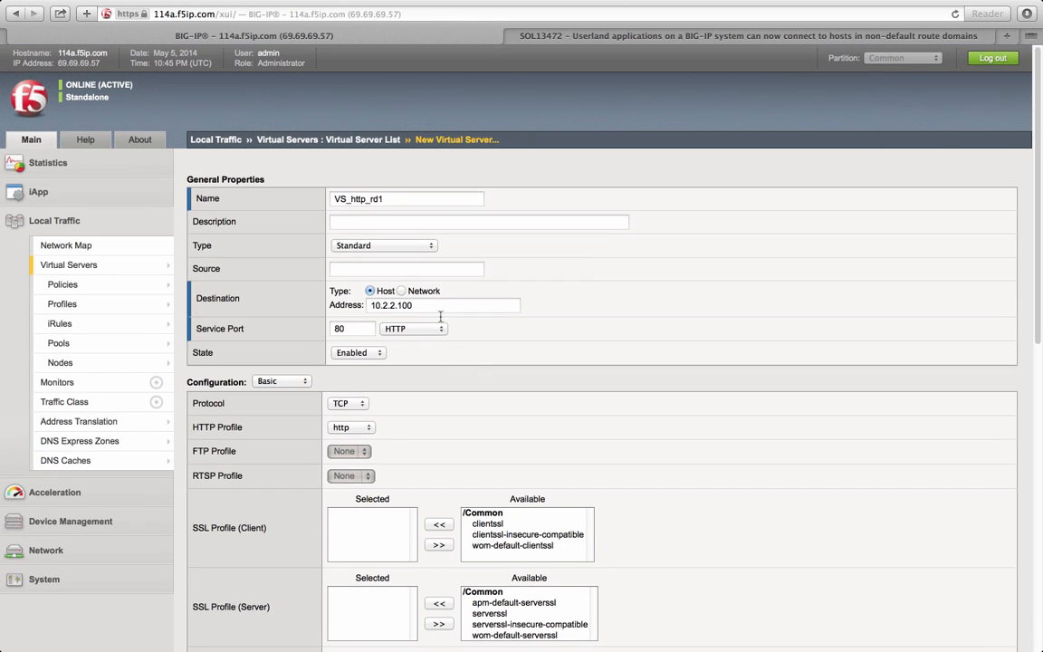
Append route domain %1 to the virtual server's destination address, making it 10.2.2.100%1, and finish creating the virtual server
left_click(438, 306)
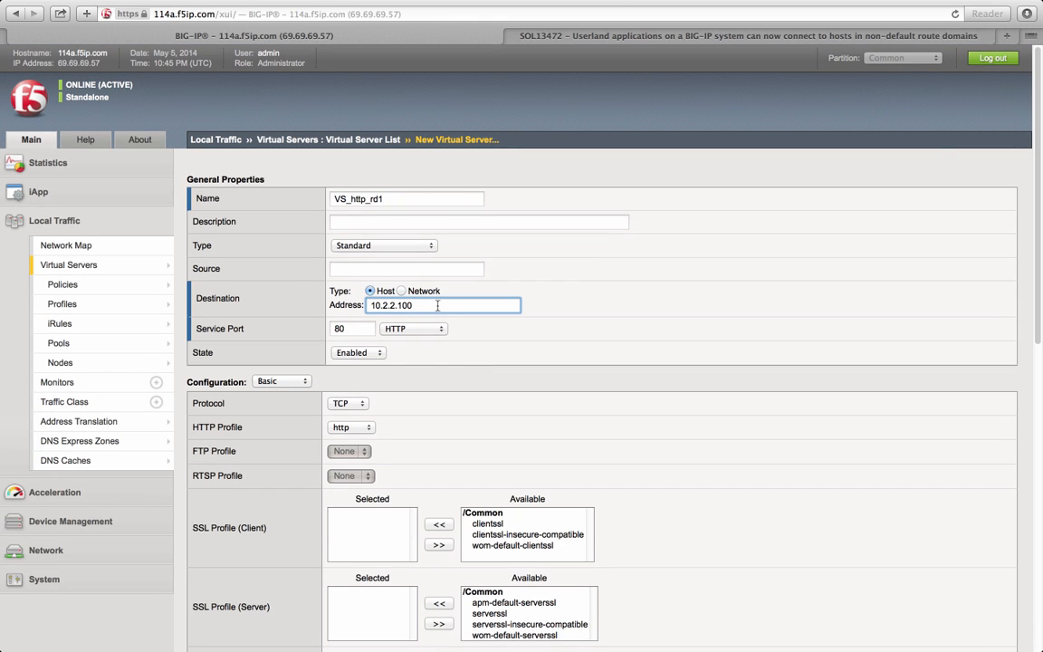
type("%1")
scroll(523, 359, "down", 15)
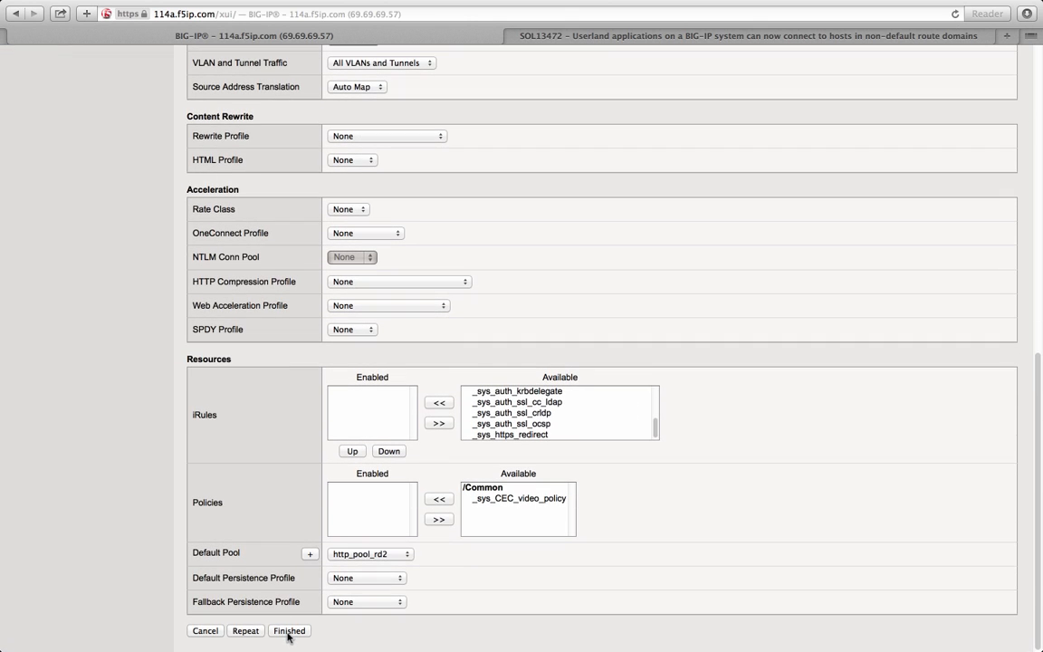
left_click(287, 631)
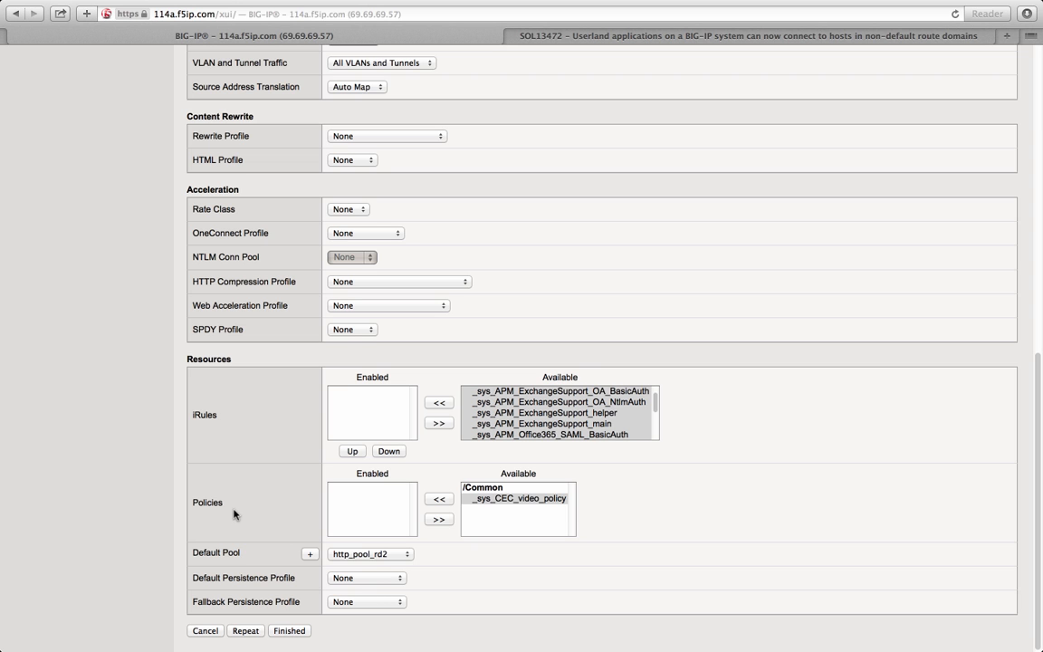
scroll(249, 484, "up", 10)
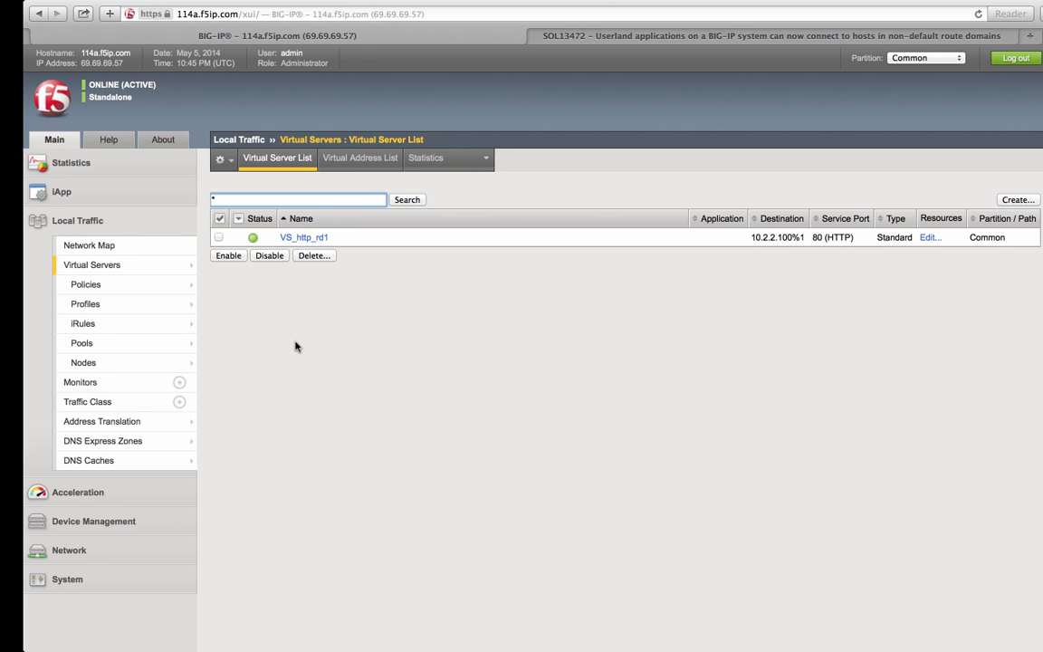
Switch to SketchBook Express and handwrite "VS:10.2.2.100%1" in green above the RD:1 label beside the WinXP link
key("ctrl+Left")
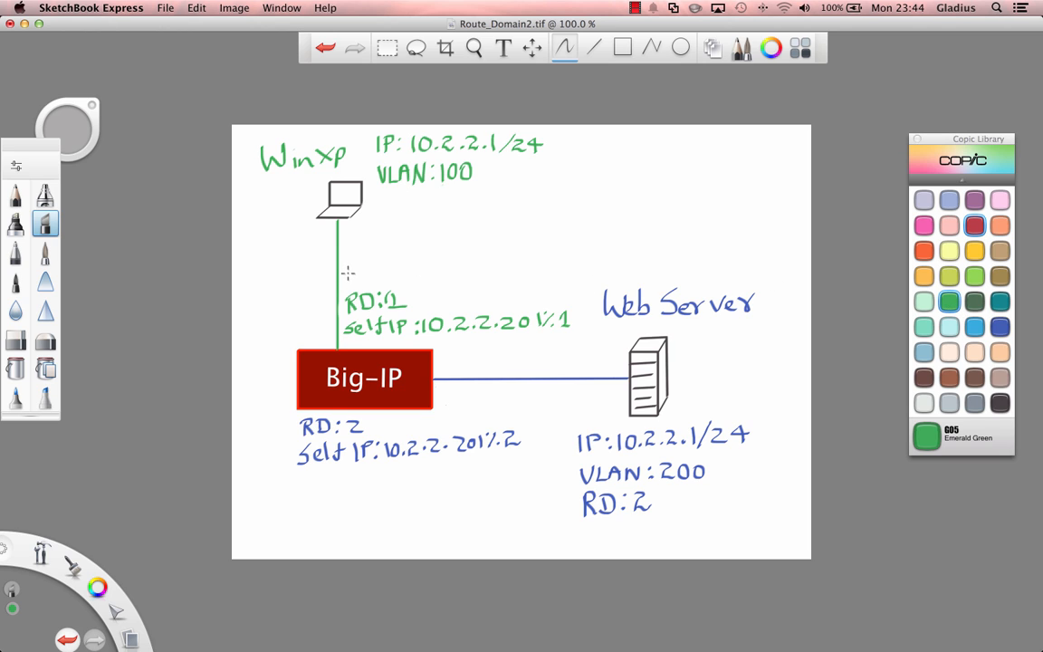
mouse_move(347, 270)
left_mouse_down()
mouse_move(381, 269)
mouse_move(392, 280)
mouse_move(404, 269)
mouse_move(465, 276)
left_mouse_up()
left_click(416, 280)
left_click(442, 279)
left_click(460, 277)
left_click_drag(478, 264, 497, 274)
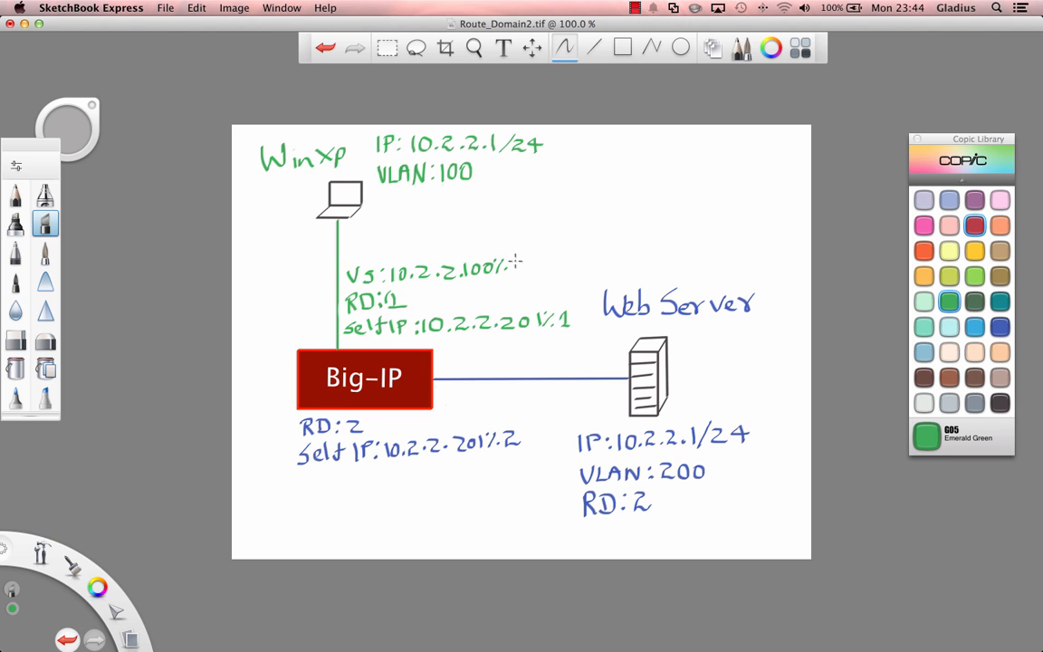
left_click_drag(514, 260, 513, 270)
key("ctrl+Right")
key("ctrl+Right")
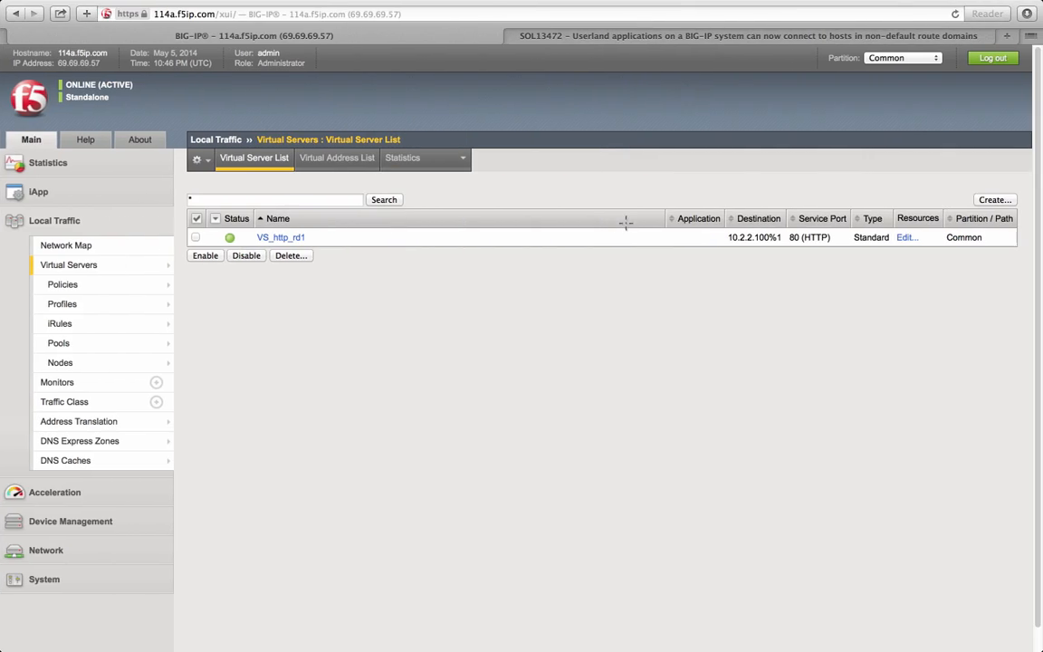
key("ctrl+Left")
key("ctrl+Left")
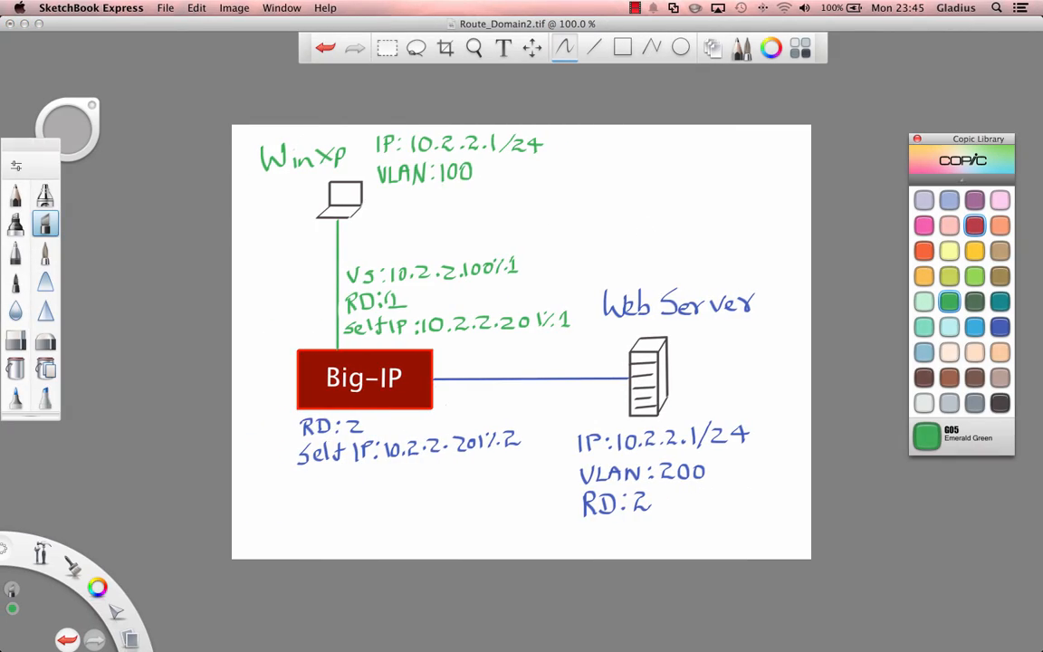
Connect to the XP1 desktop through Microsoft Remote Desktop and browse to 10.2.2.100 in its Chrome browser
key("super+Tab")
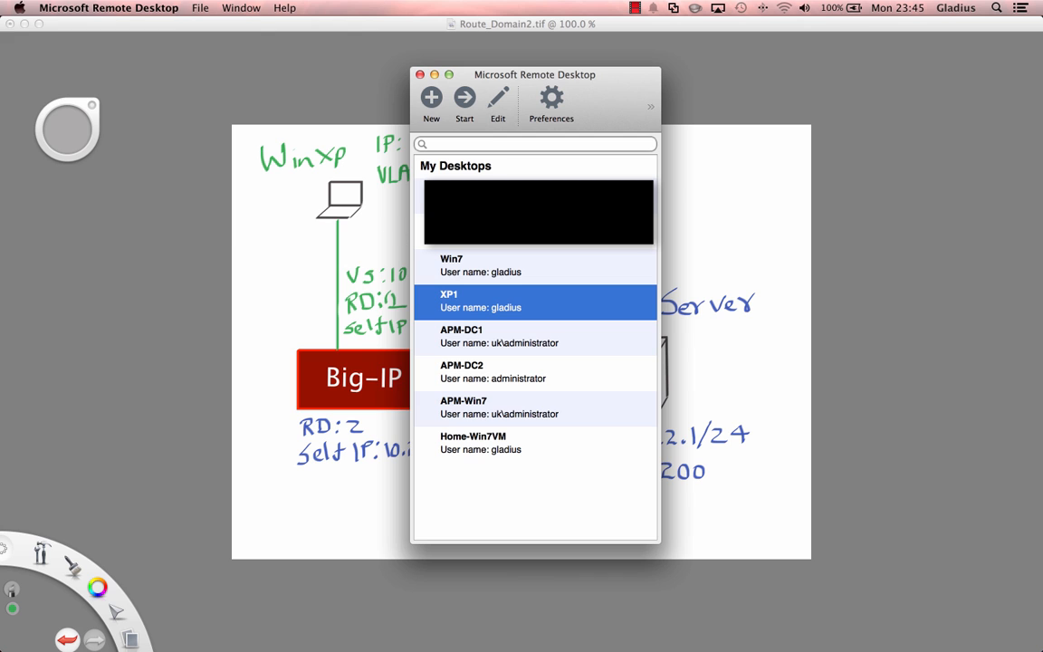
double_click(491, 304)
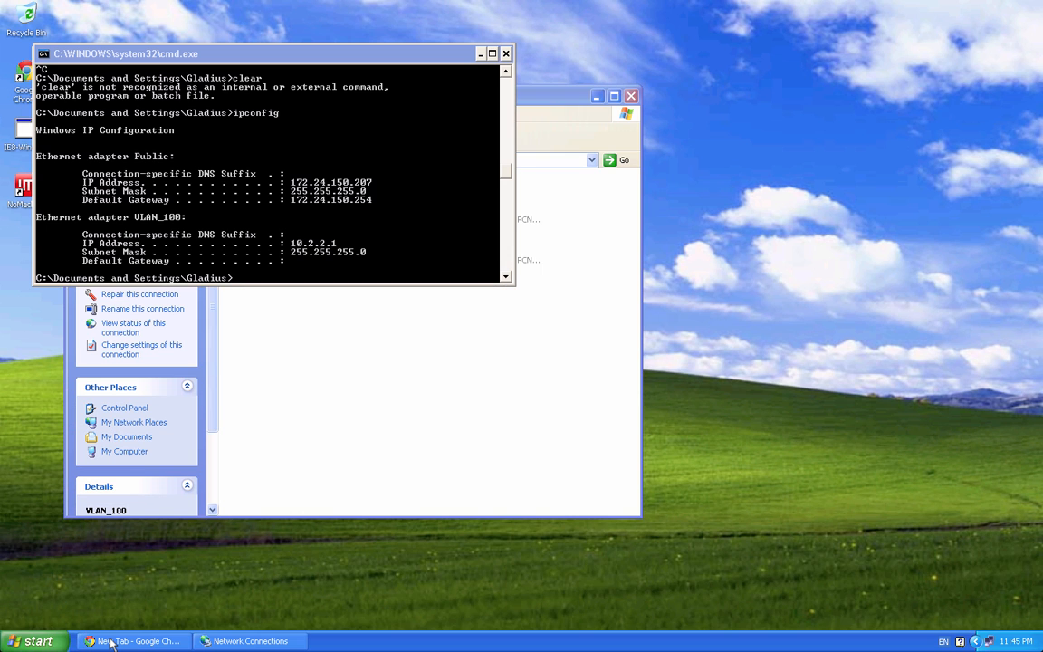
left_click(111, 641)
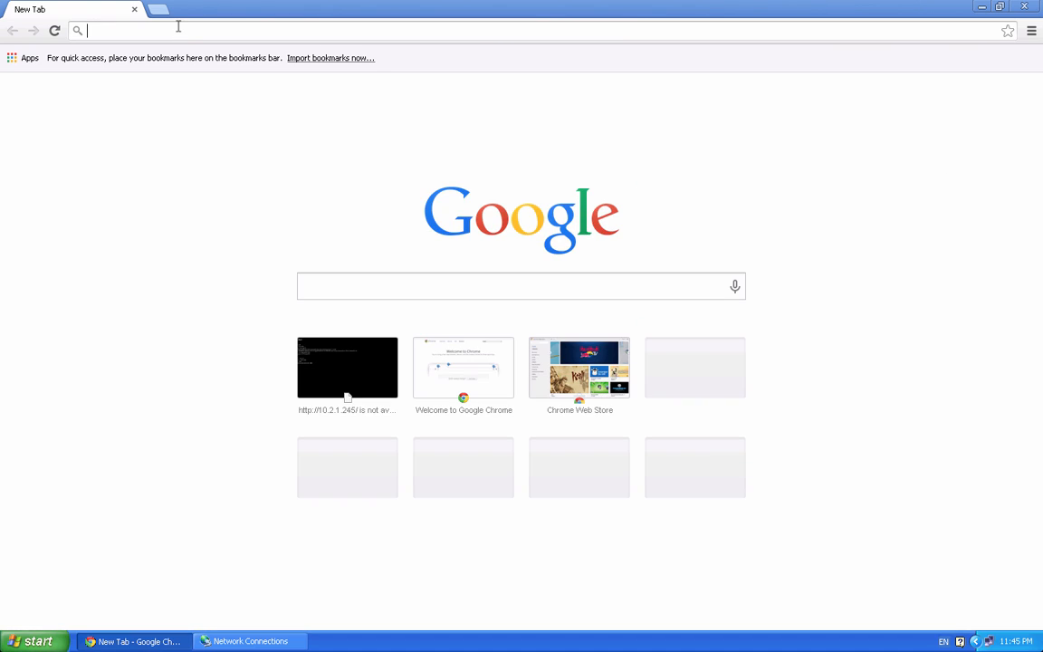
type("10.2")
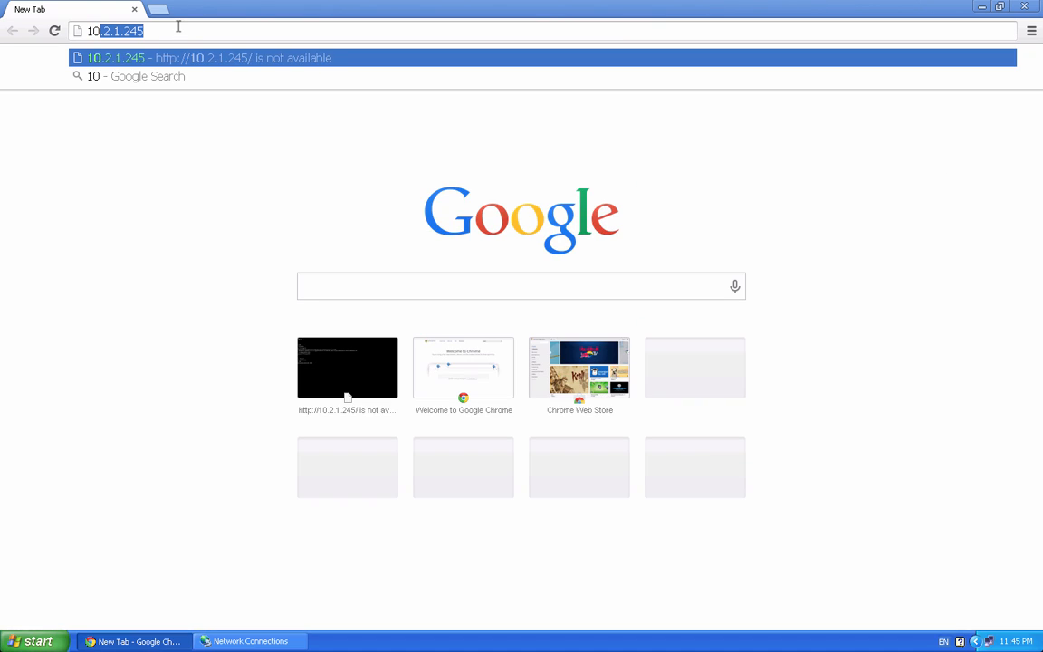
type(".2.")
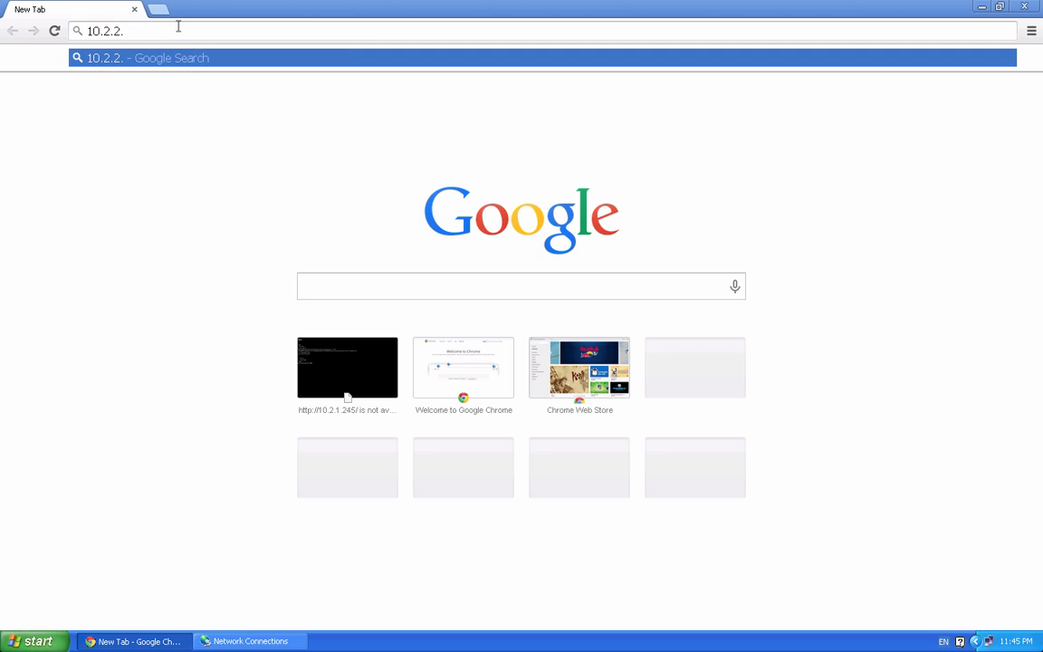
type("100")
key("Return")
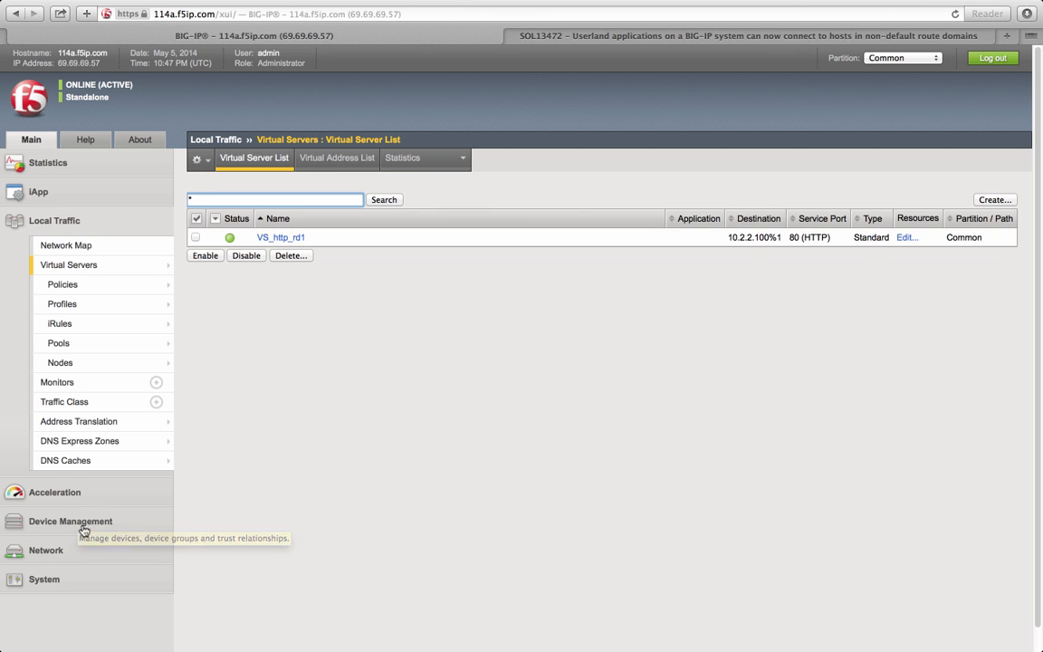
Switch to the BIG-IP configuration page, disable strict isolation on the Client_RD route domain, and save the change
left_click(57, 549)
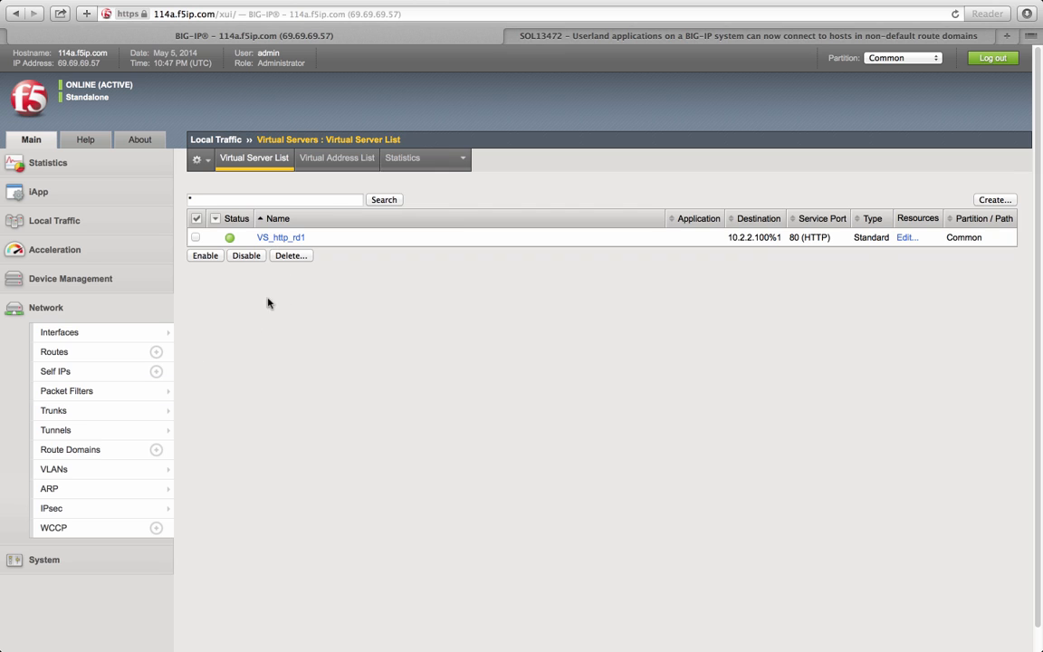
left_click(70, 450)
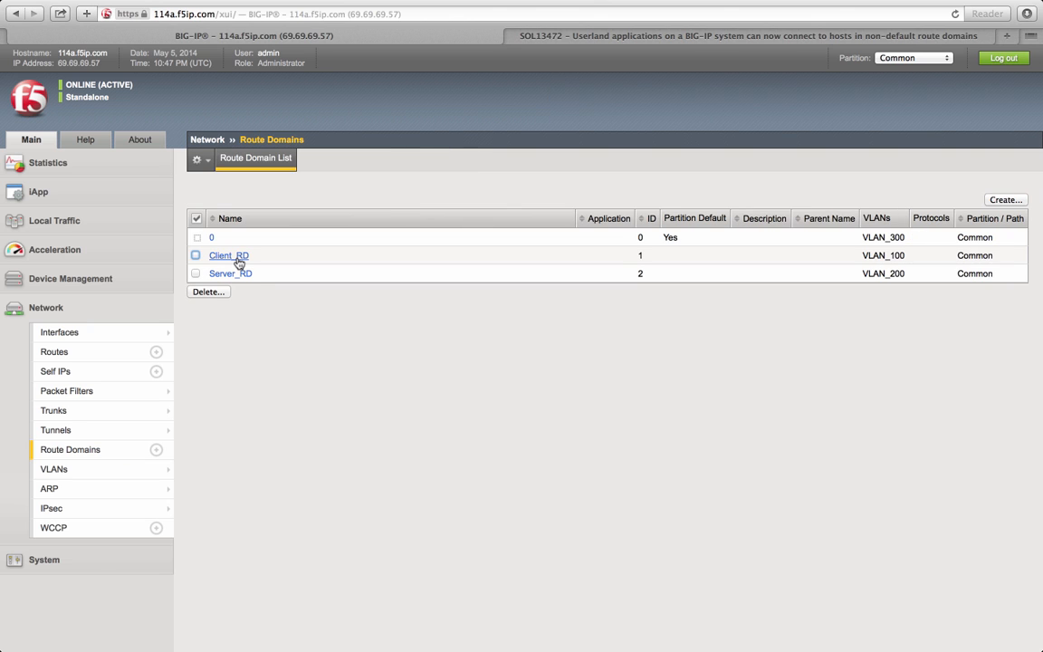
left_click(229, 257)
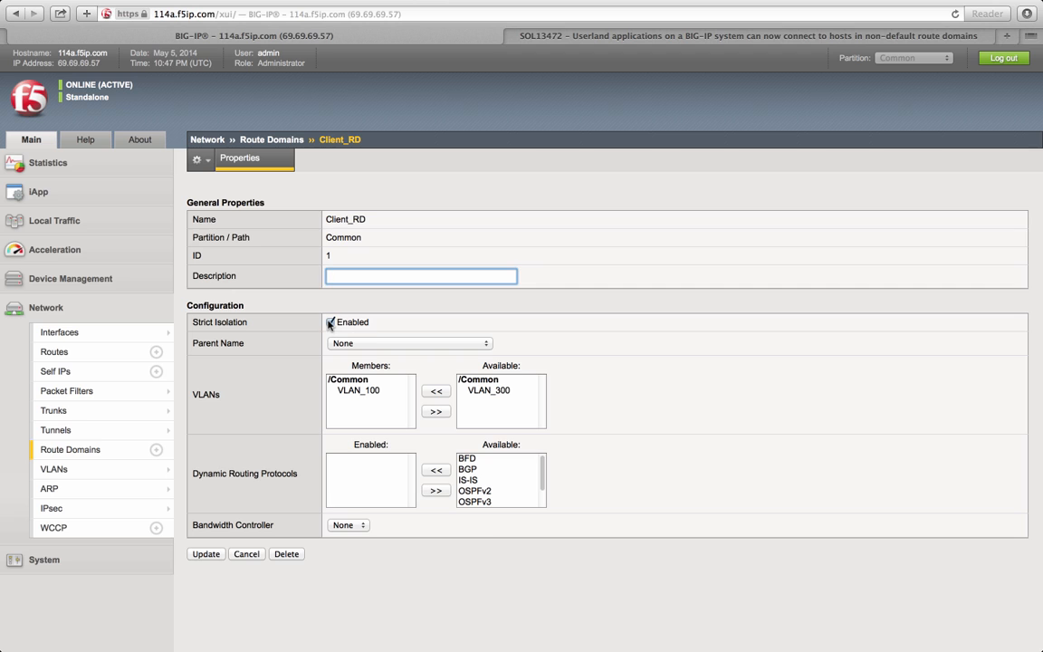
left_click(331, 323)
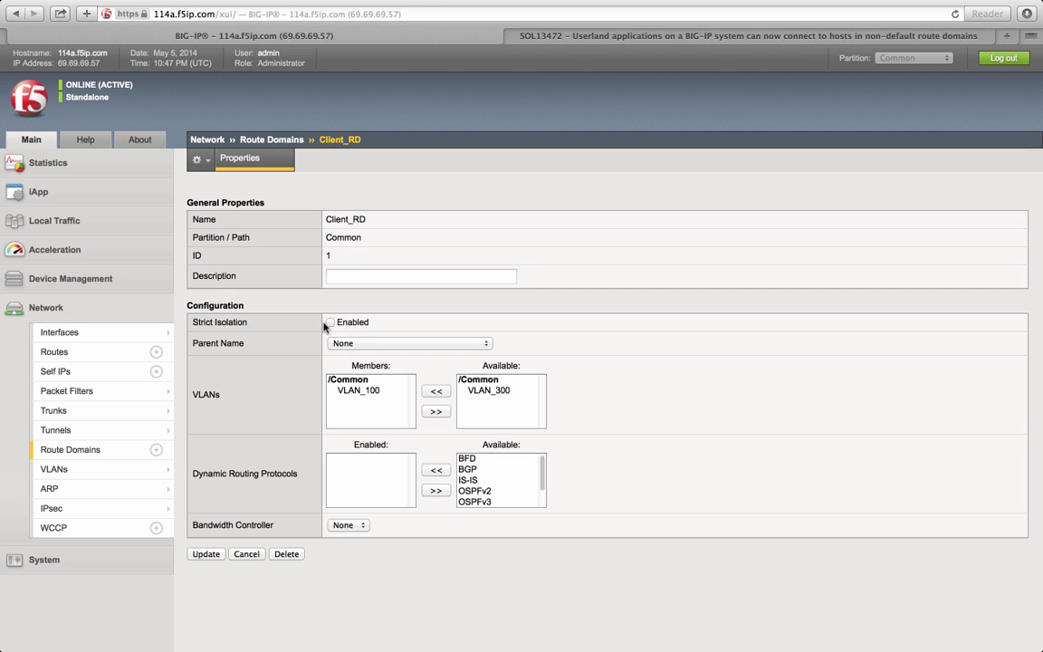
left_click(206, 555)
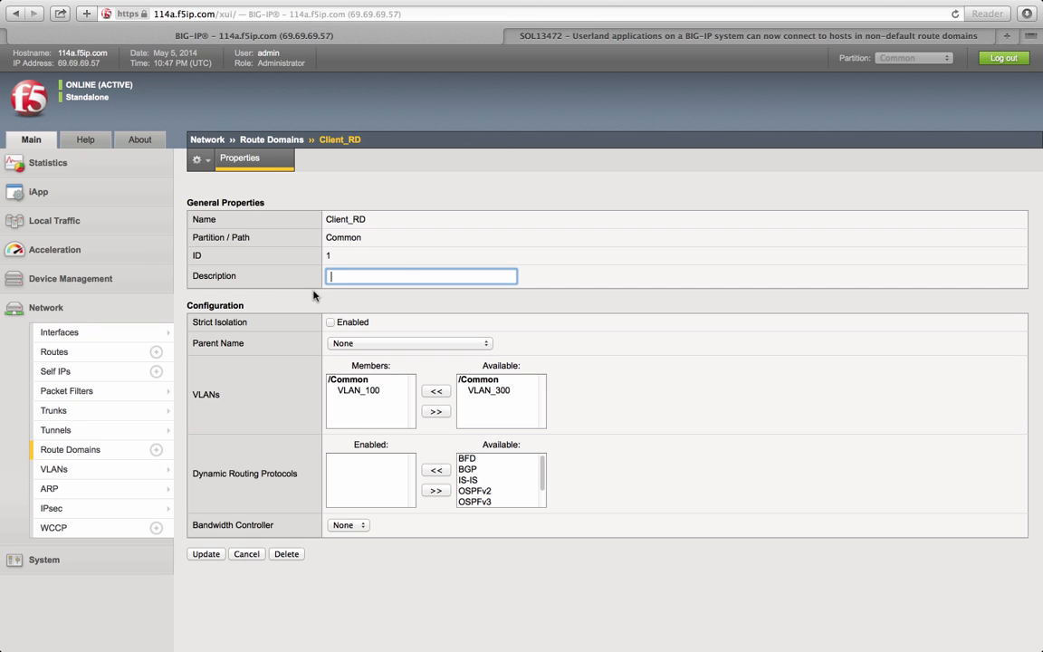
Disable strict isolation on the Server_RD route domain and save the change
left_click(255, 138)
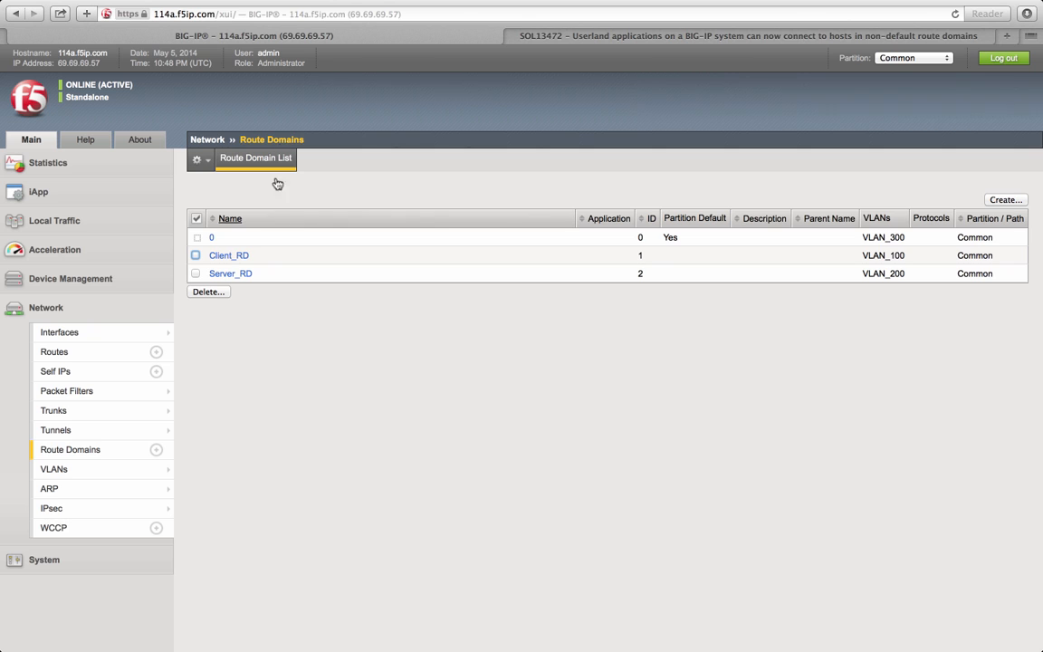
left_click(229, 274)
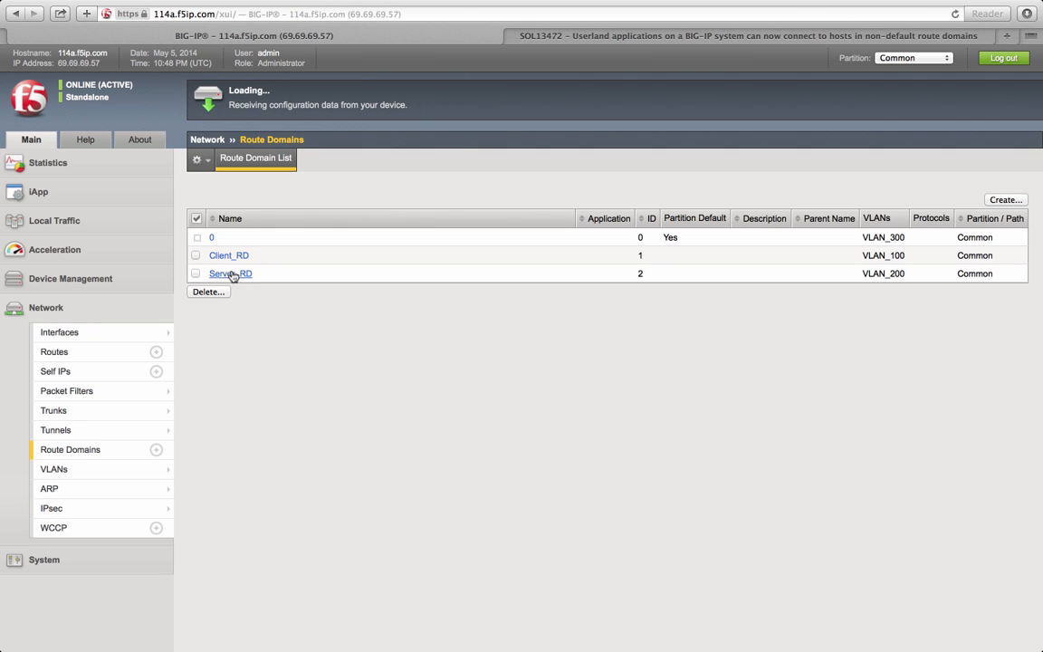
left_click(331, 322)
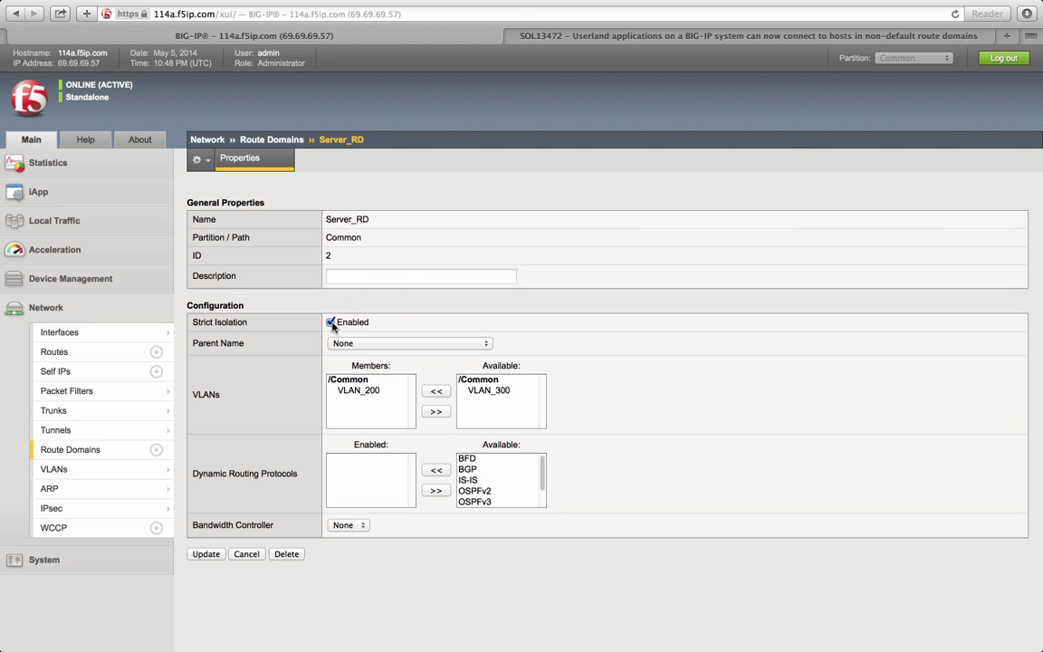
left_click(206, 554)
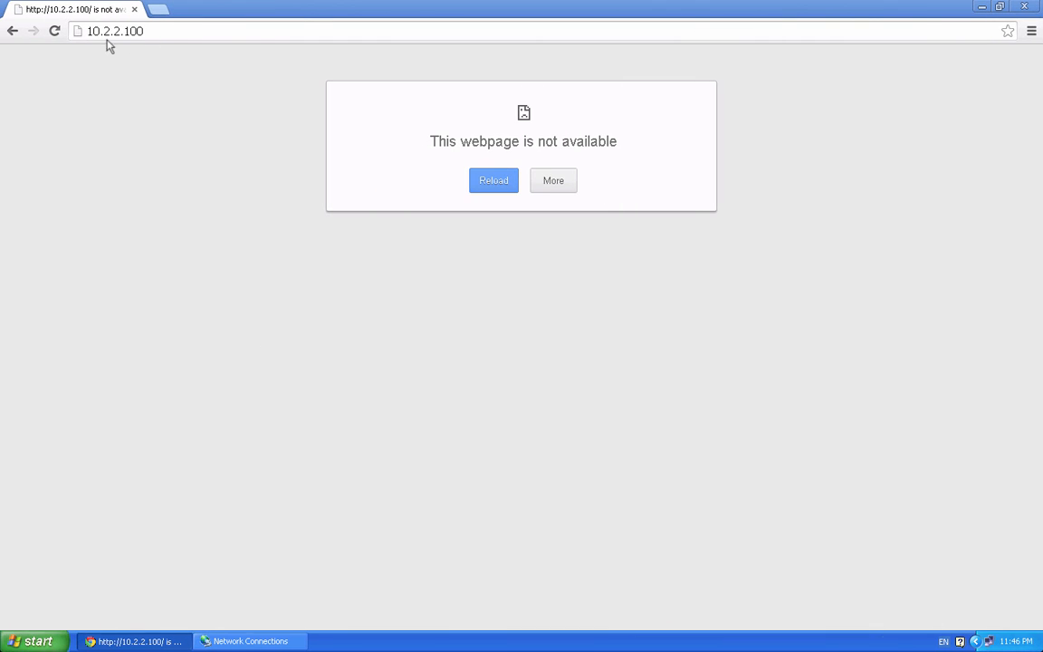
Reload 10.2.2.100 in the XP1 desktop's browser to check the responding server's address, and return to the SketchBook Express network diagram
left_click(54, 31)
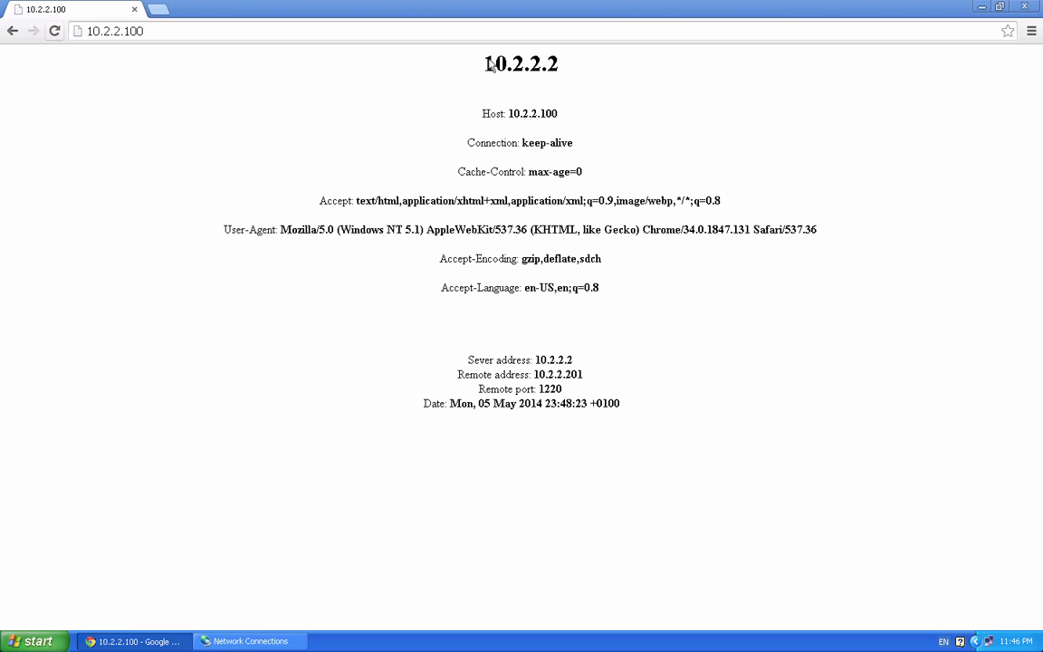
left_click_drag(563, 70, 487, 61)
left_click(581, 67)
left_click_drag(564, 70, 483, 64)
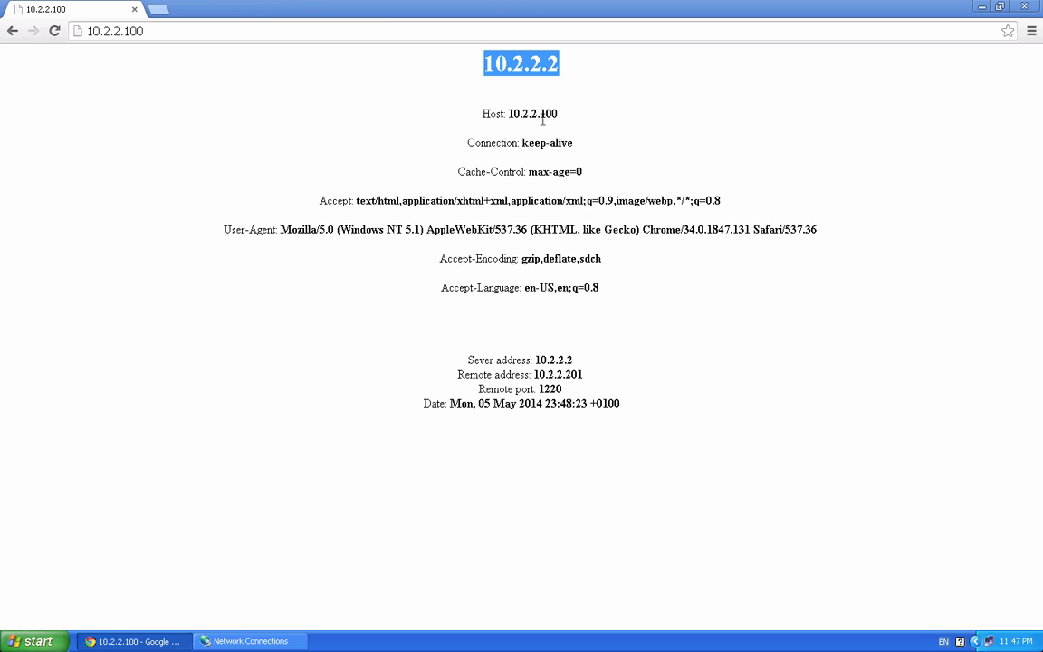
key("ctrl+Left")
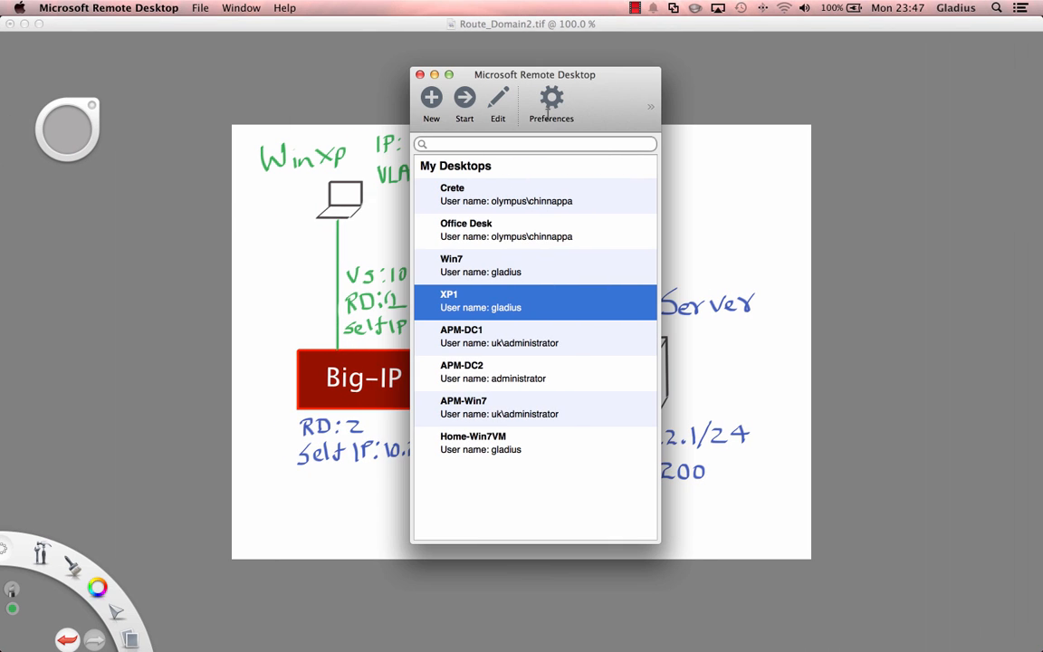
left_click(256, 211)
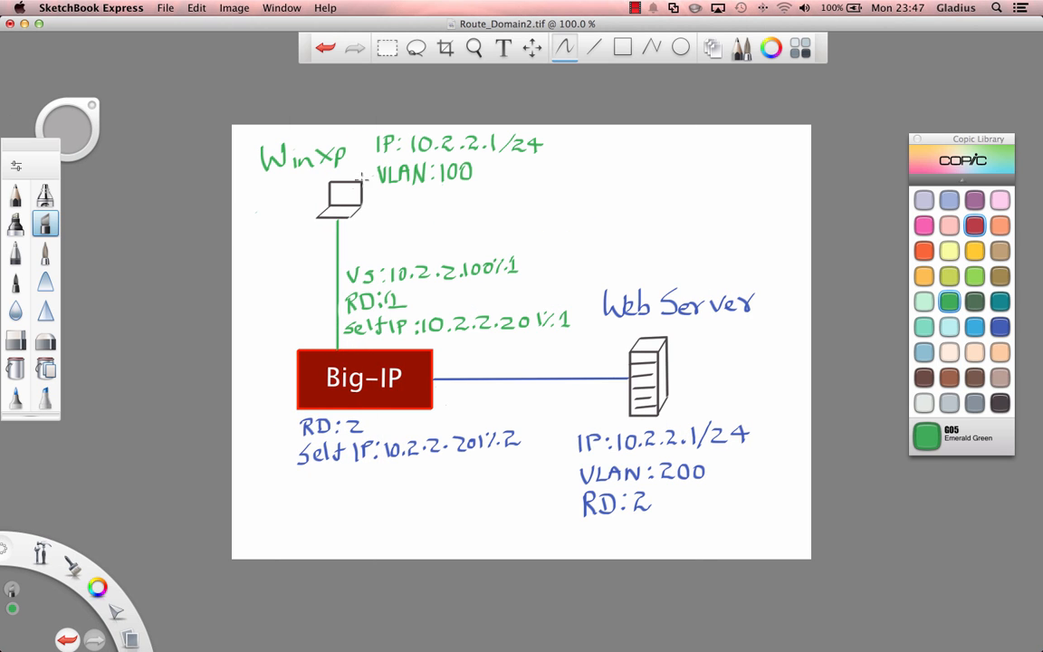
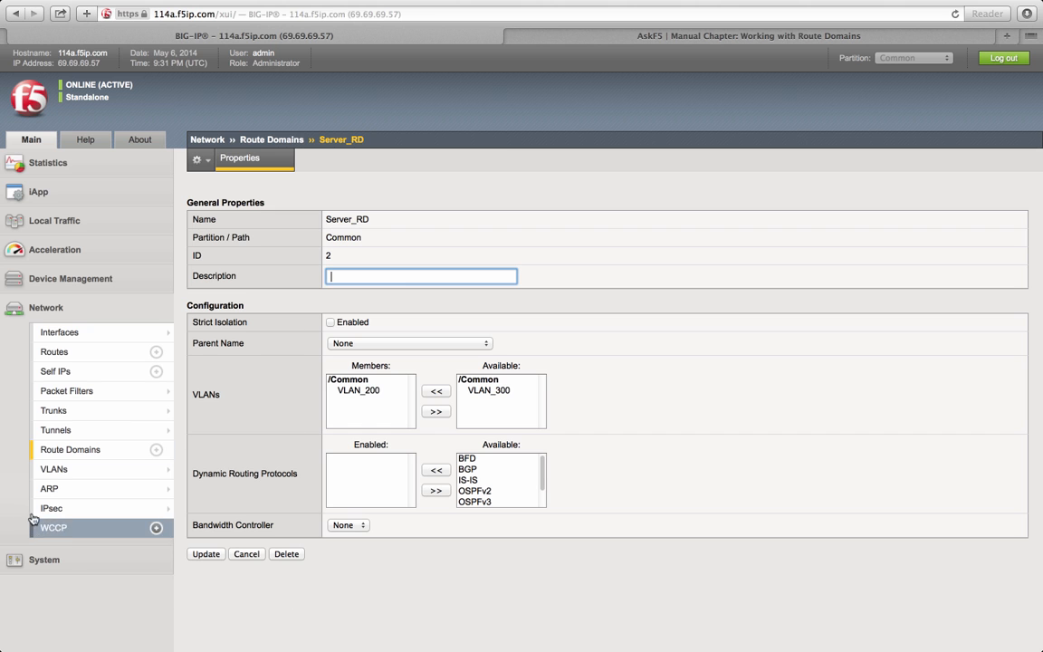
Switch to the BIG-IP configuration page and create a new partition named HR_Partition with the default device and traffic group settings
left_click(65, 559)
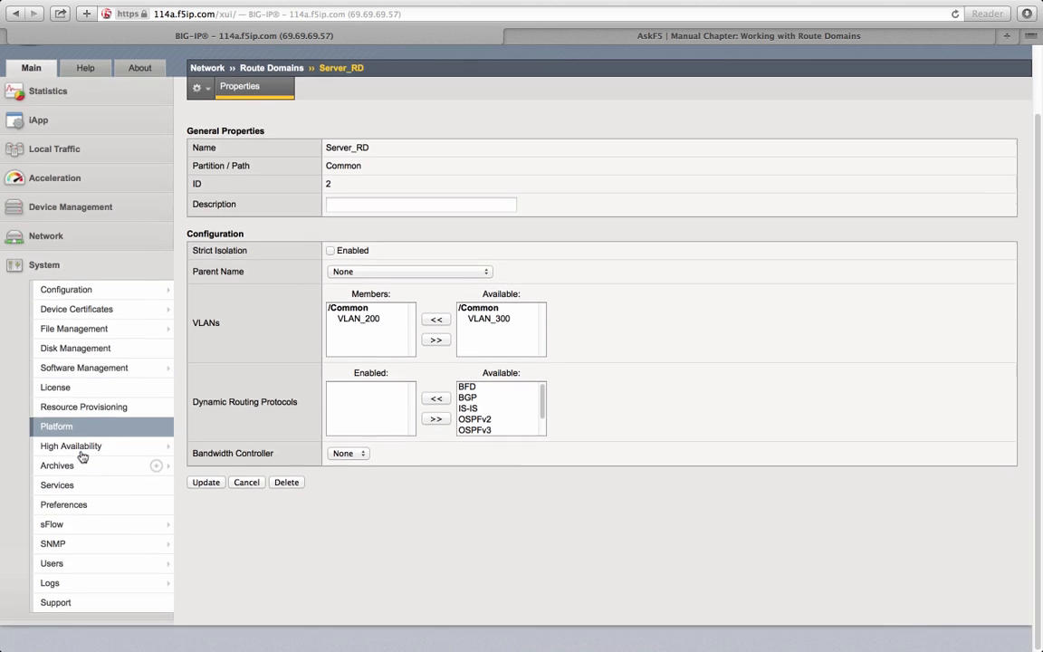
scroll(72, 462, "down", 2)
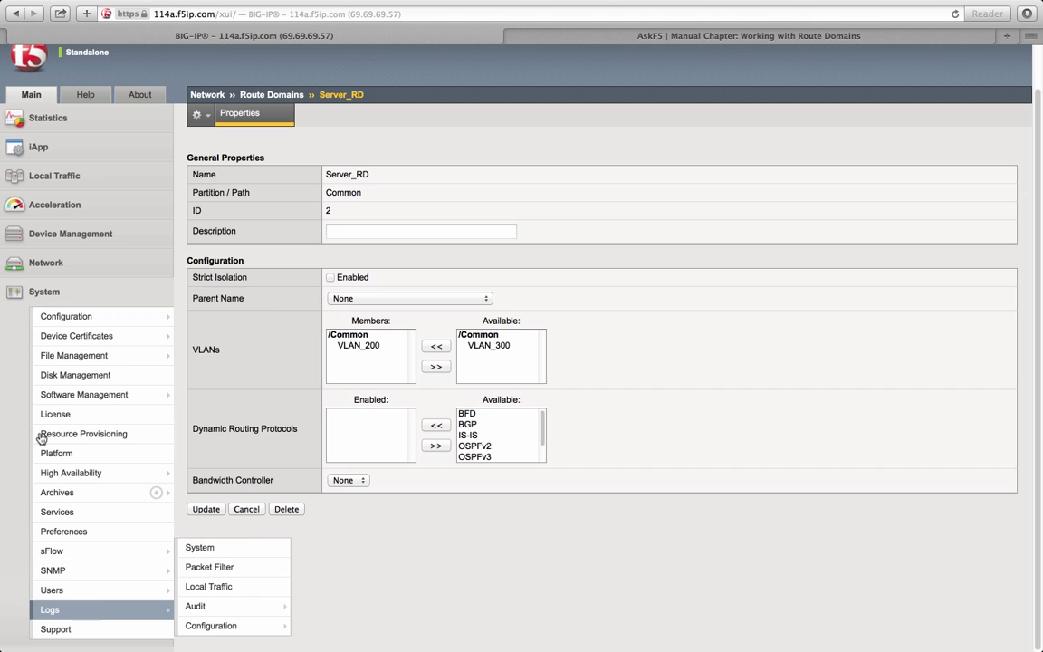
mouse_move(98, 590)
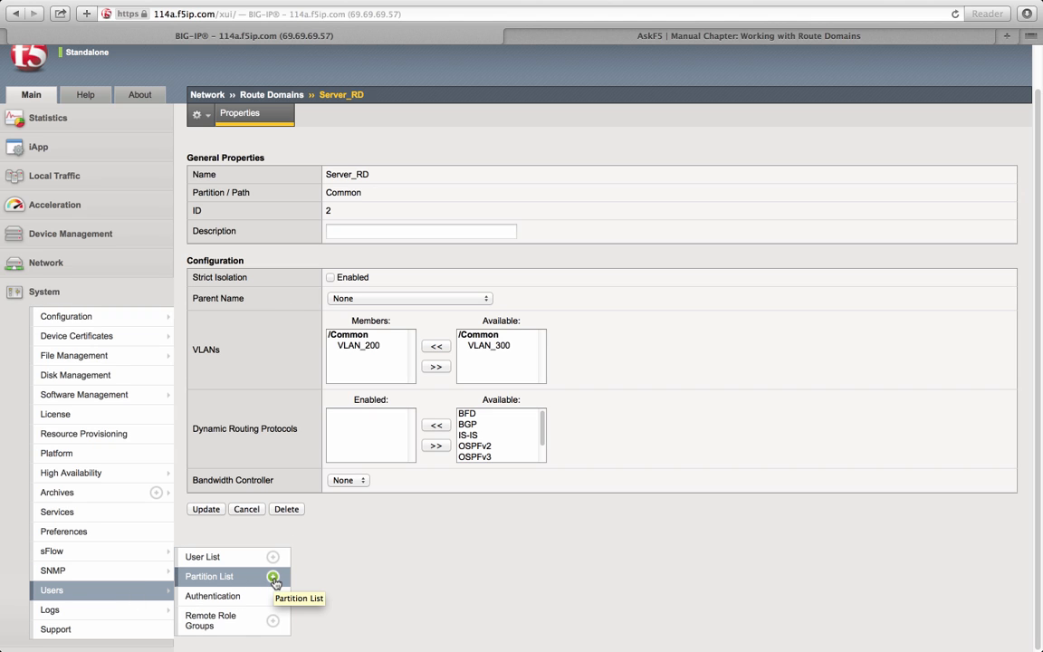
left_click(235, 579)
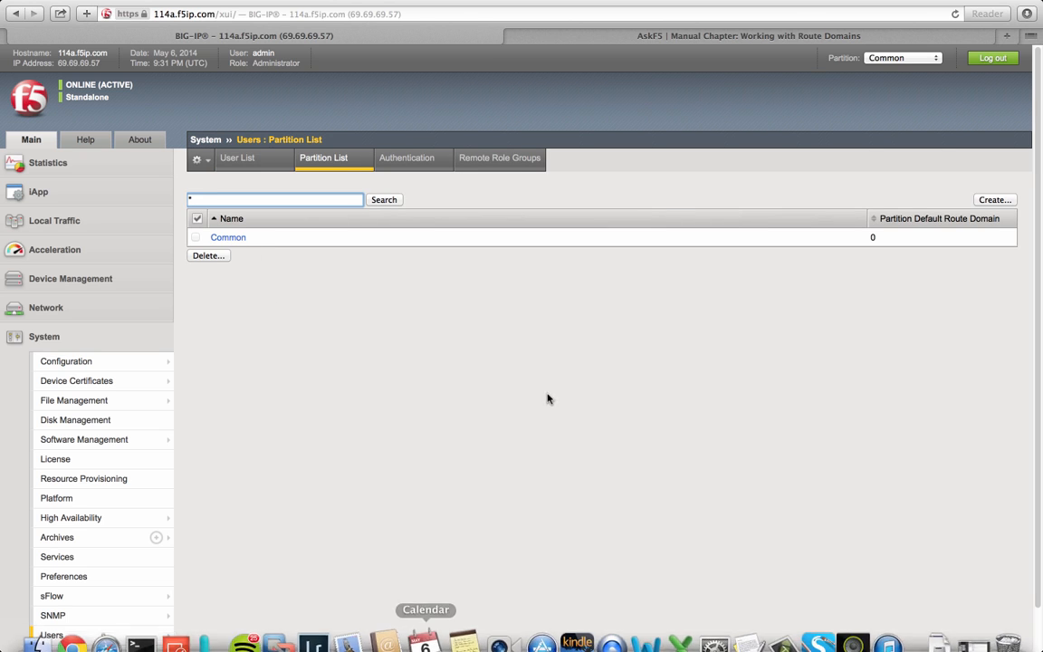
left_click(993, 200)
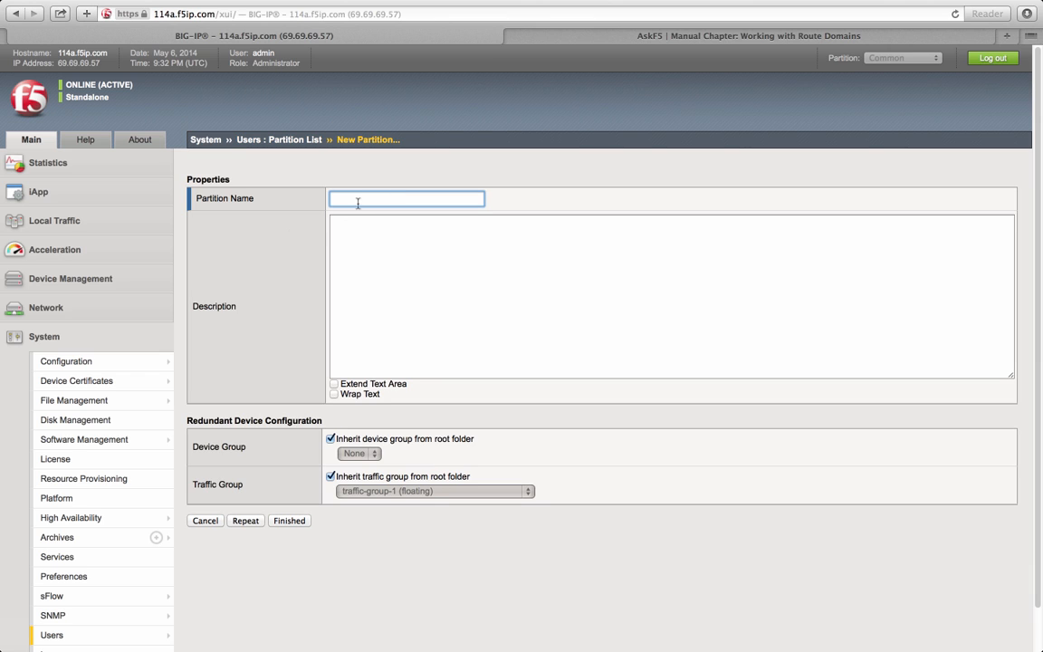
type("HR")
key("Down")
key("Down")
key("Return")
type("P")
left_click(290, 521)
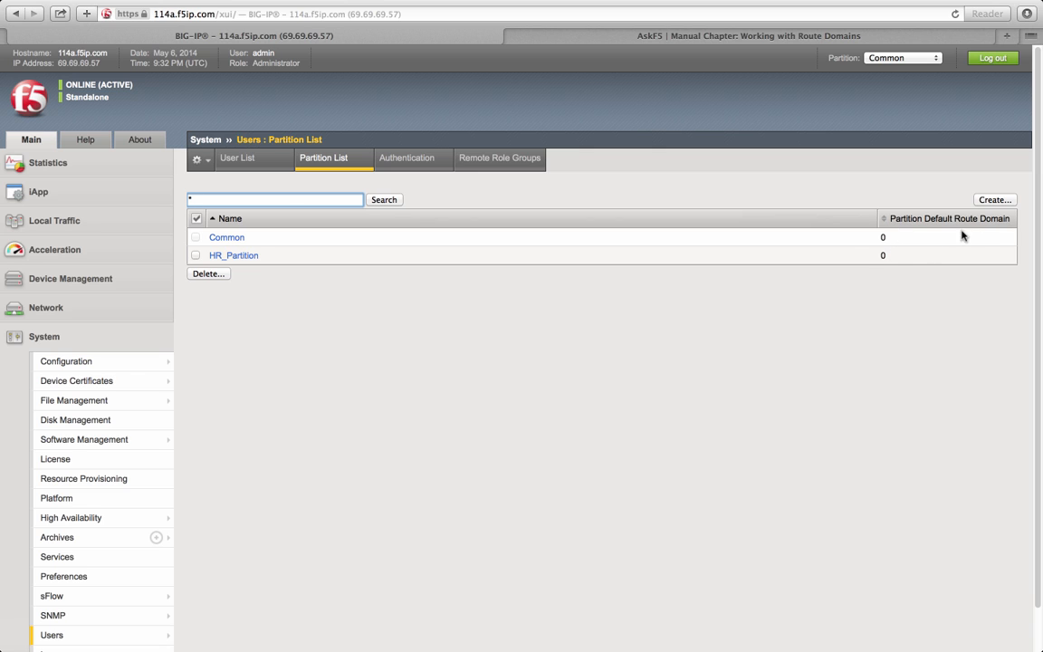
left_click(826, 260)
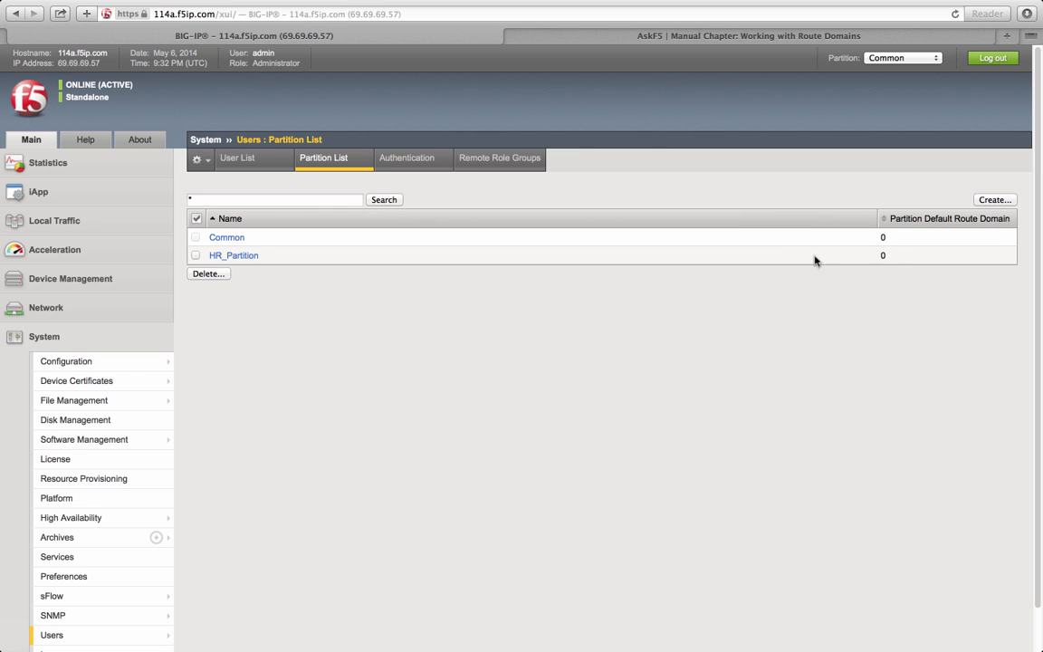
Open the properties of HR_Partition and check its partition default route domain
left_click(226, 258)
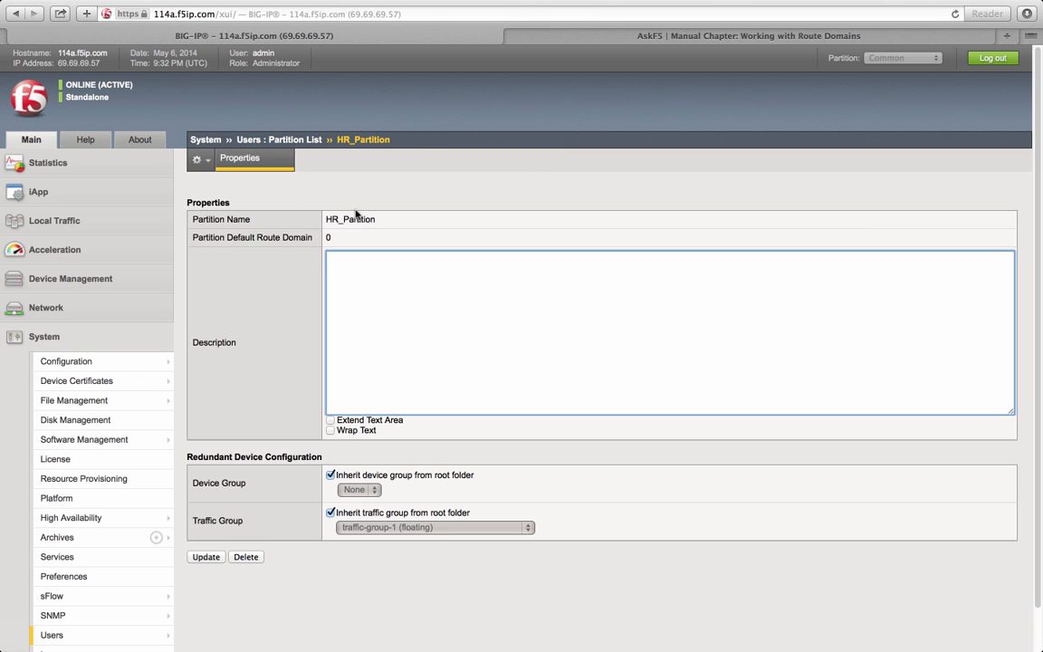
triple_click(319, 233)
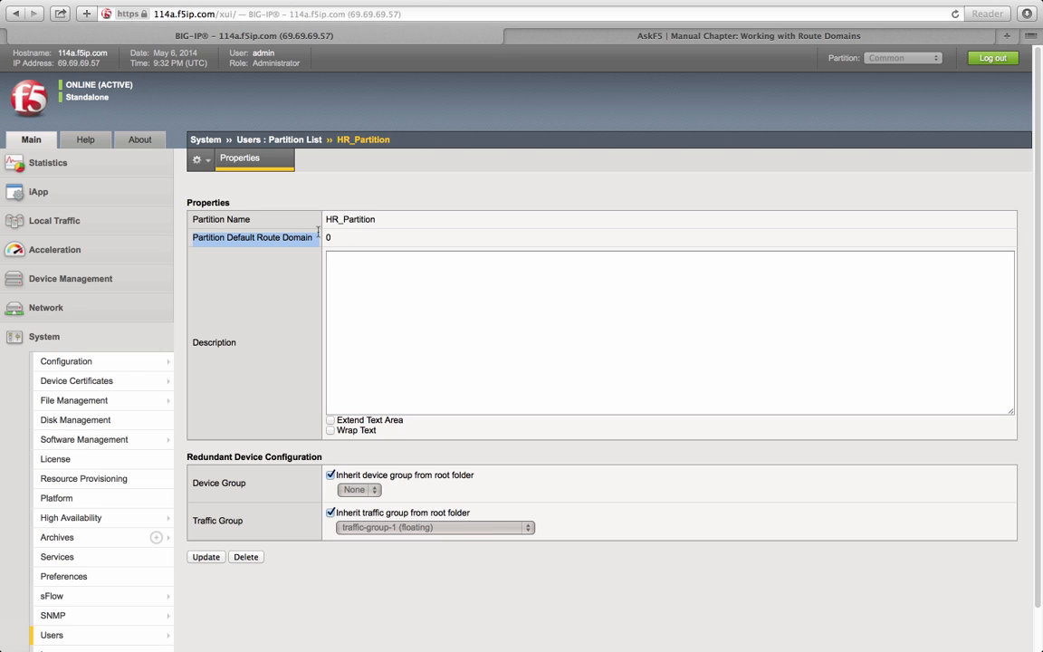
left_click(315, 235)
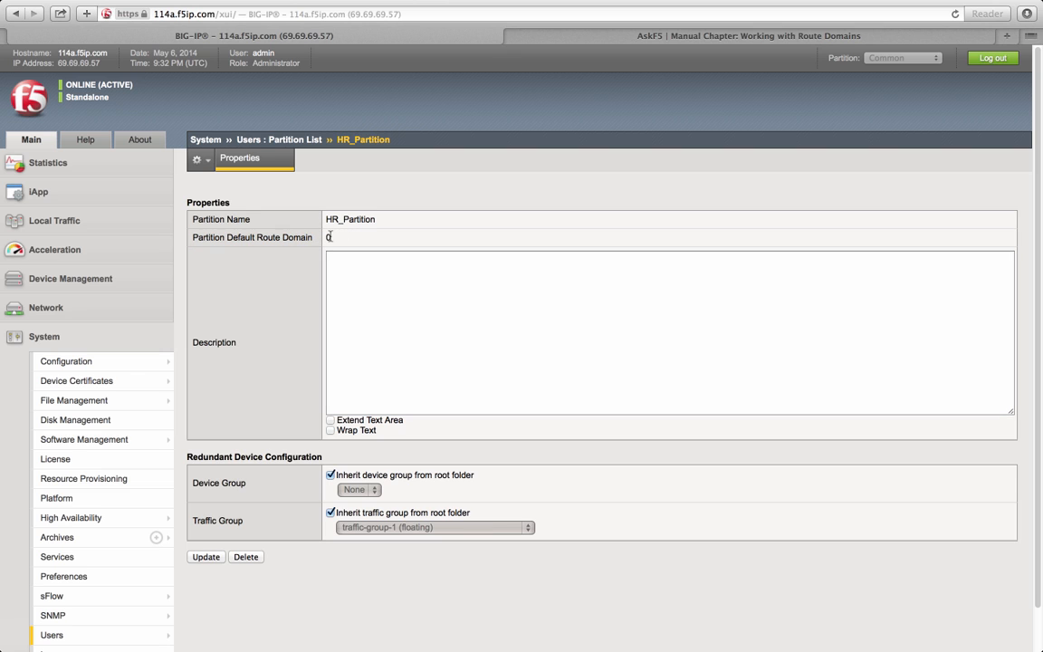
Create a route domain named HR_RD with ID 3 and VLAN_300 as a member, and check its entry in the route domain list
left_click(80, 309)
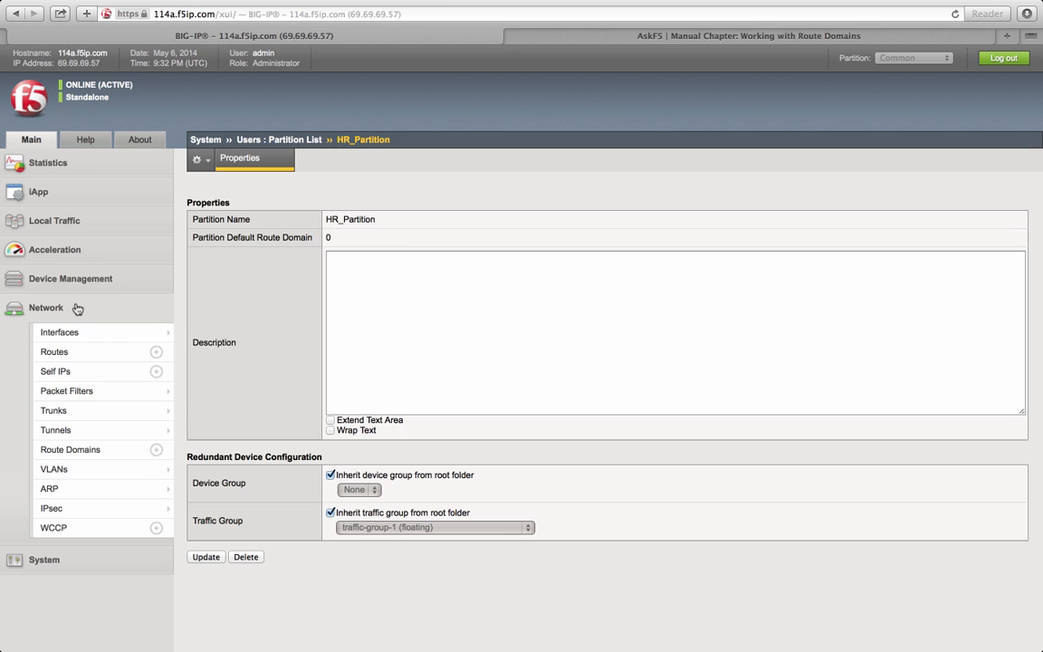
left_click(67, 450)
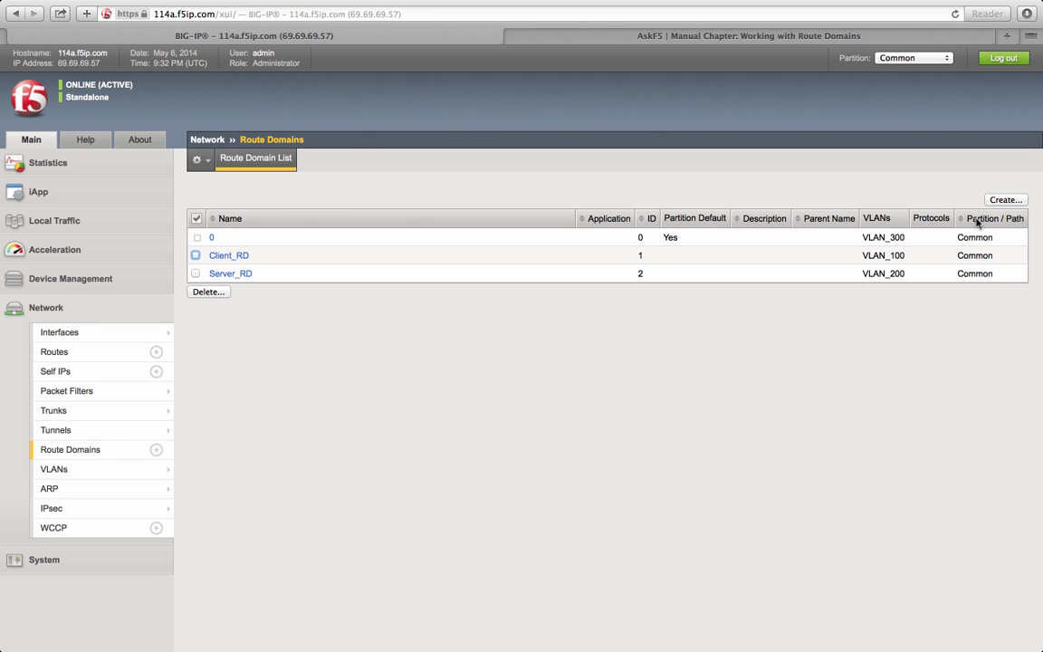
left_click(1005, 199)
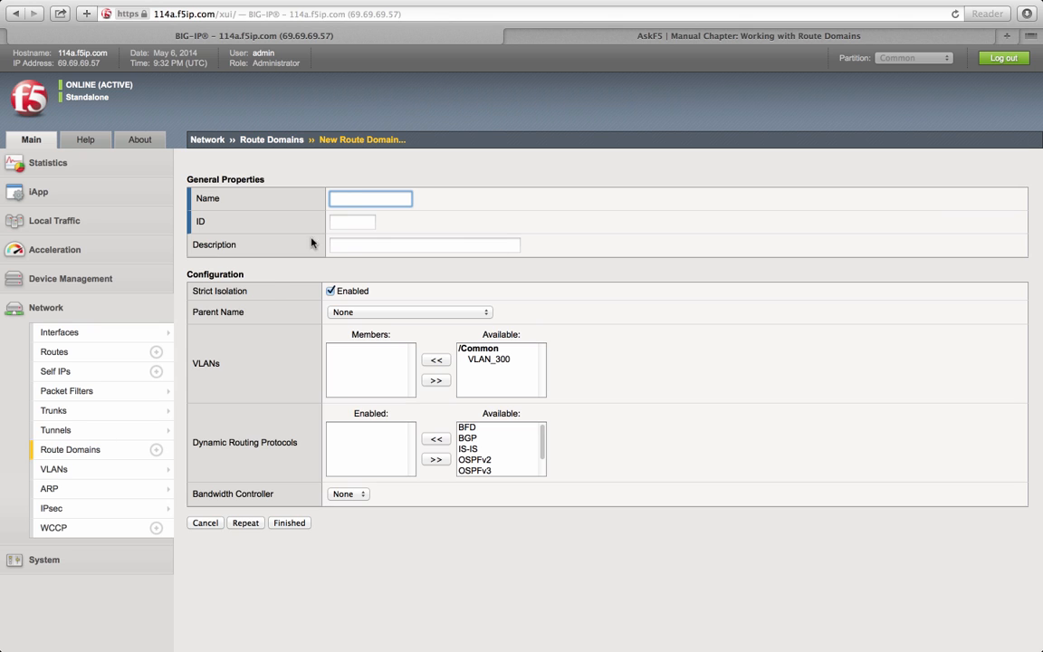
type("HR_RD")
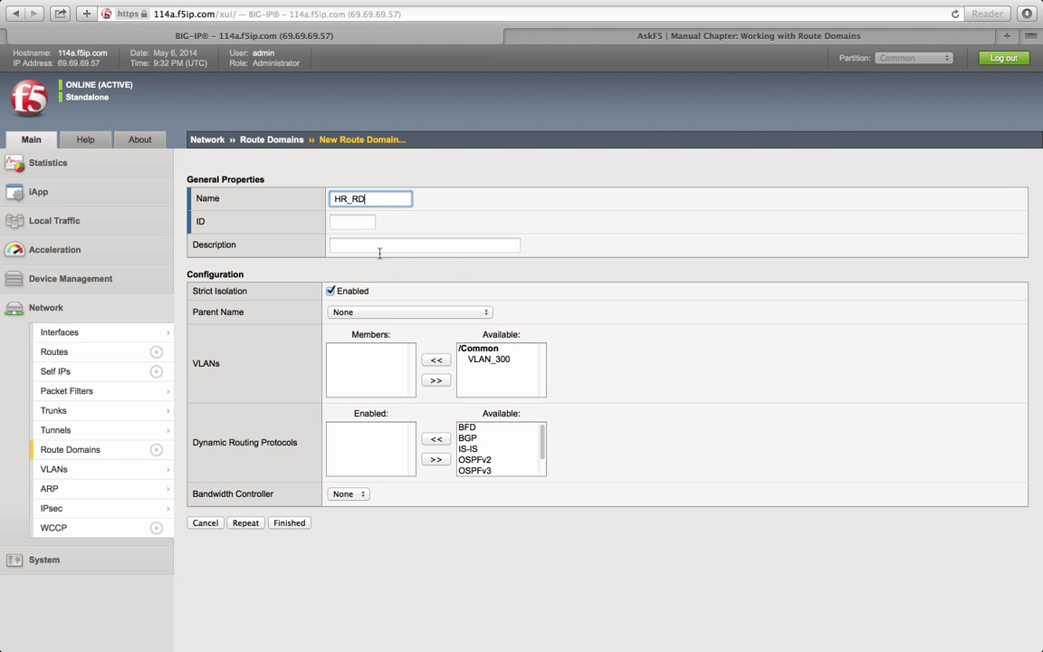
left_click(348, 225)
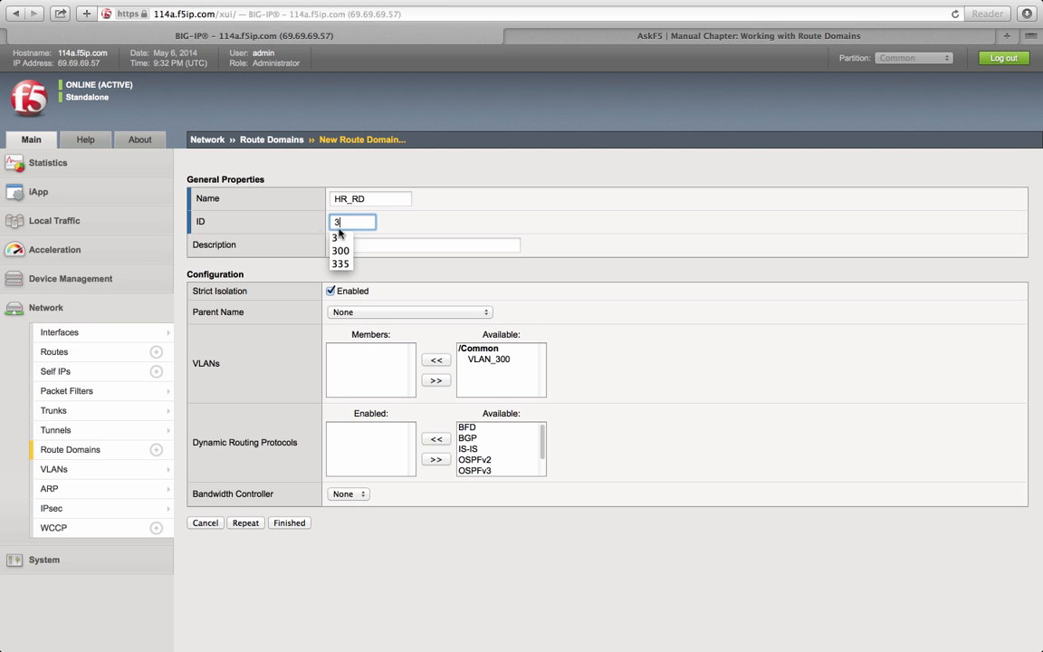
left_click(266, 221)
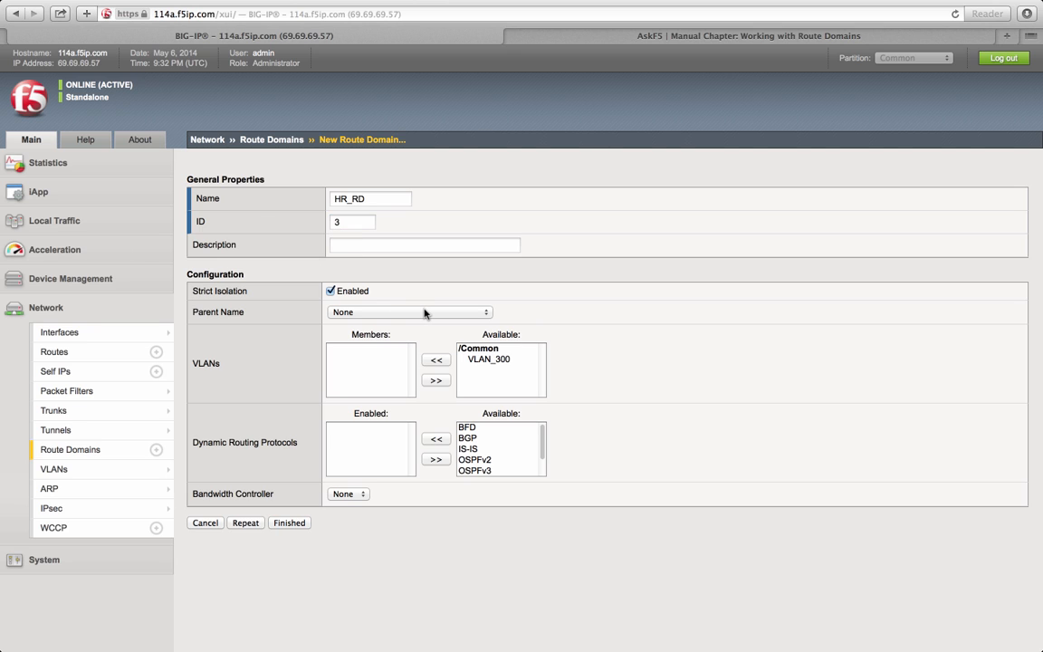
left_click(460, 360)
left_click(435, 360)
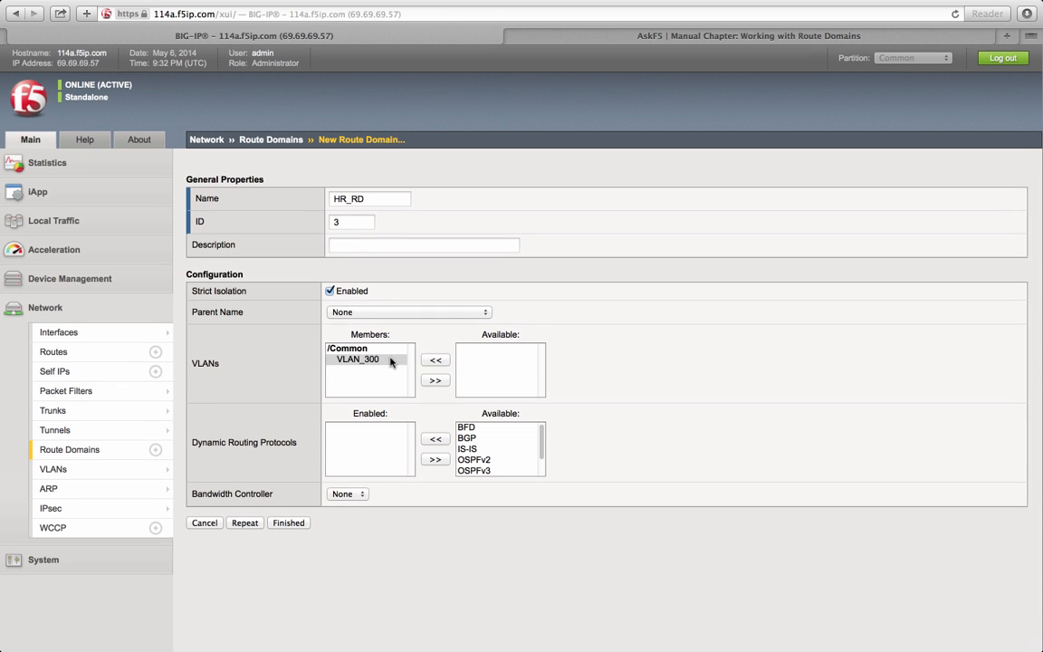
left_click(290, 523)
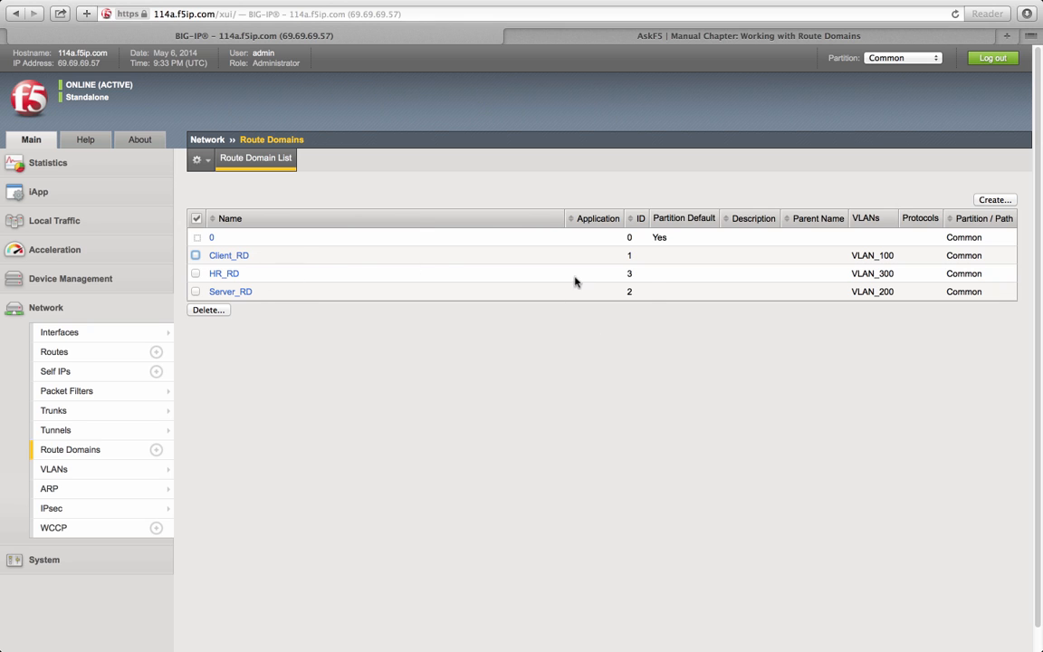
left_click_drag(643, 277, 624, 274)
left_click_drag(526, 273, 221, 279)
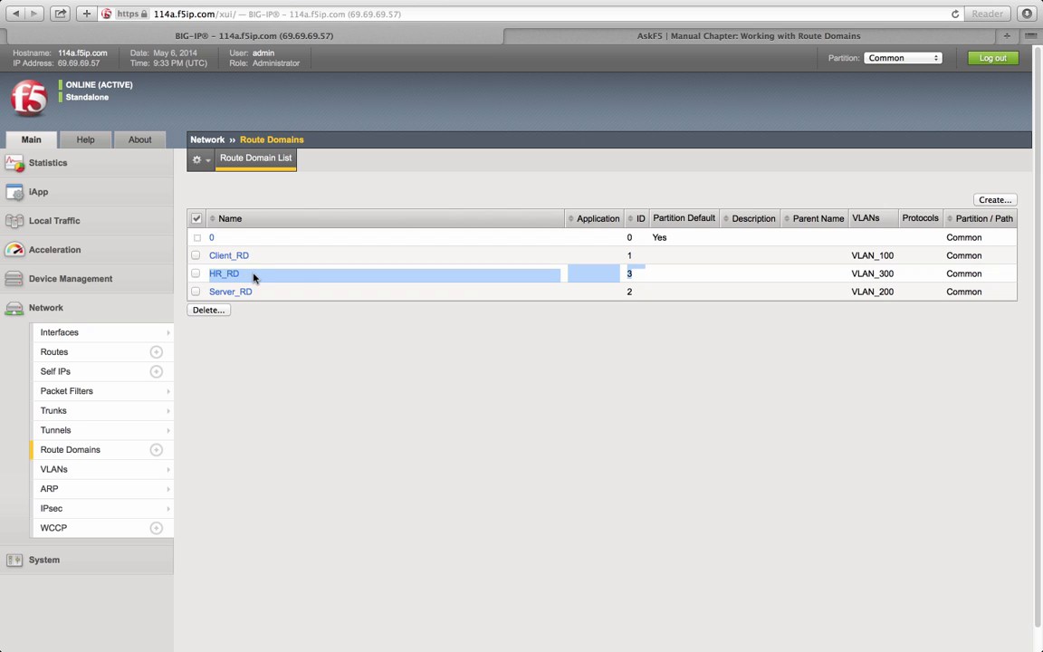
left_click(407, 330)
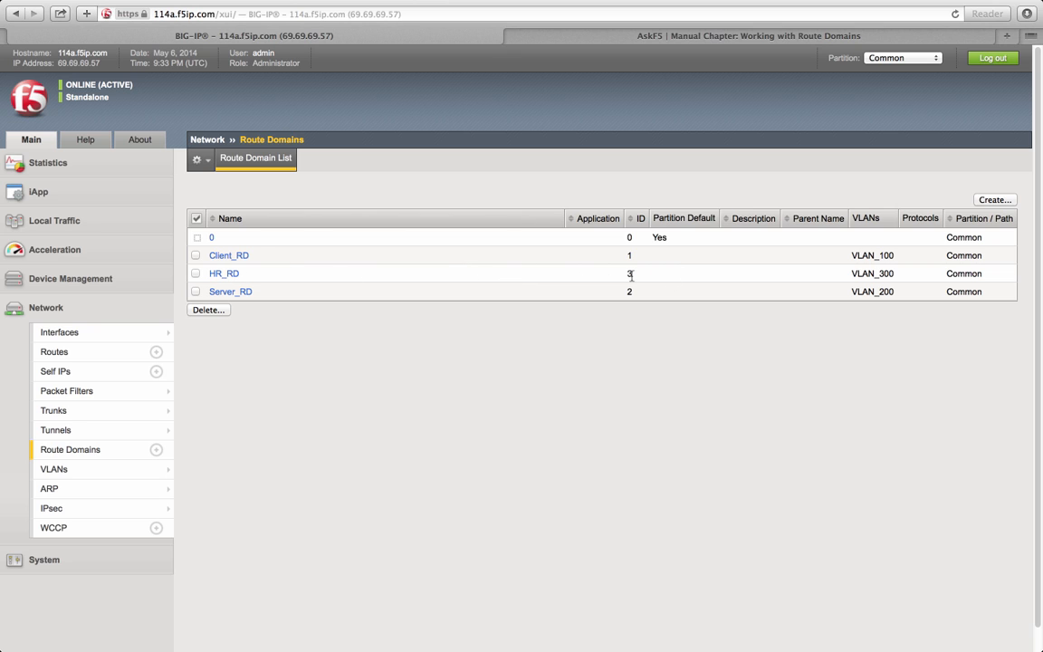
Switch to HR_Partition, make HR_RD its partition default route domain, and save the change
left_click(903, 60)
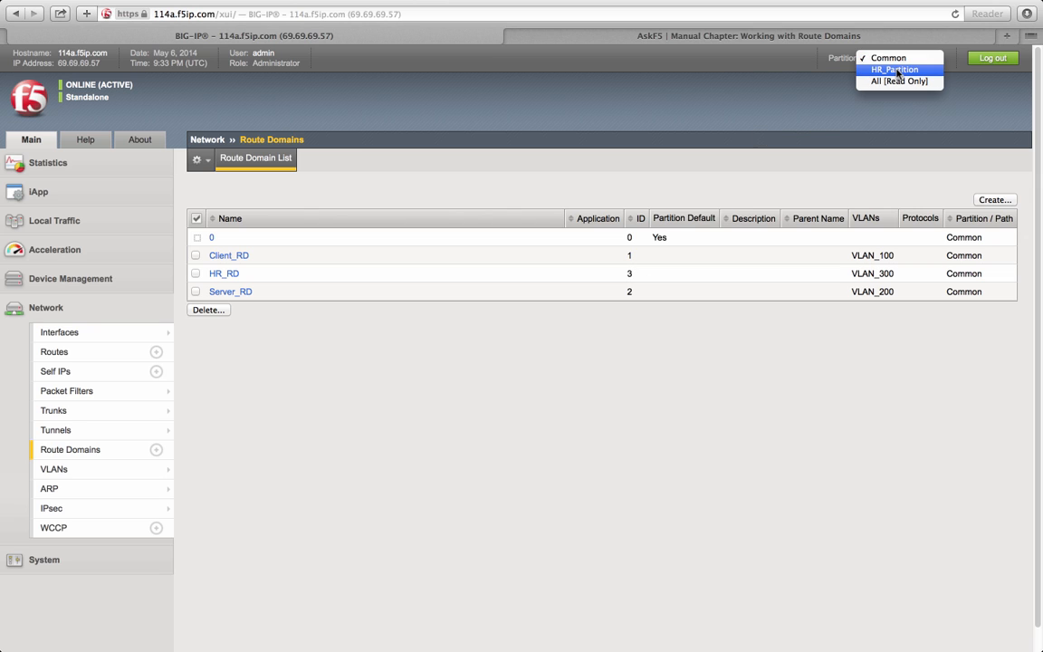
left_click(897, 70)
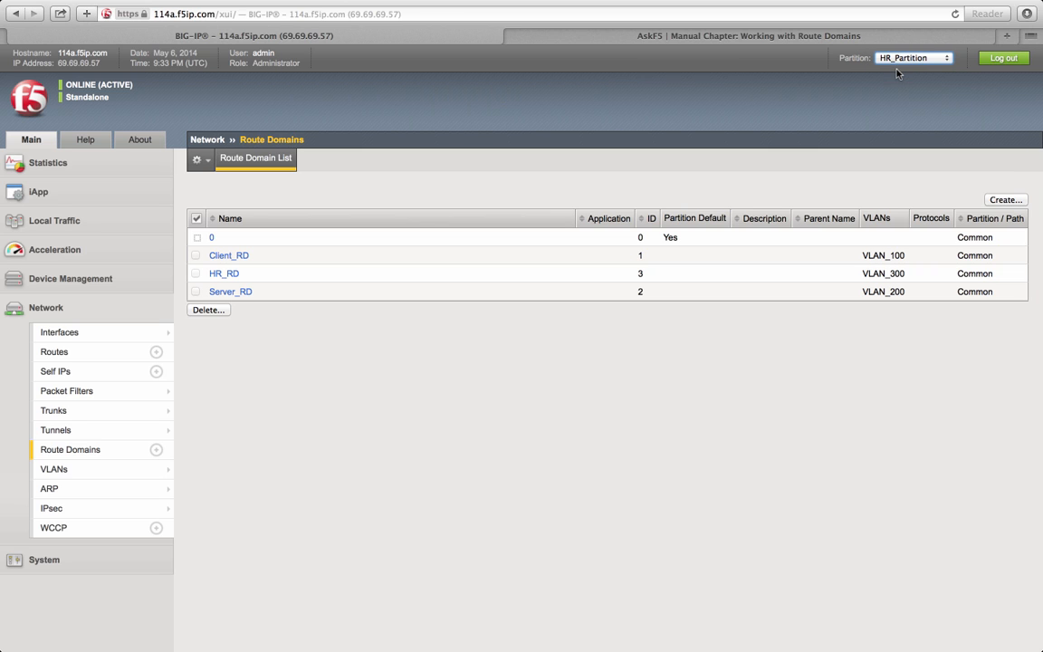
left_click(229, 274)
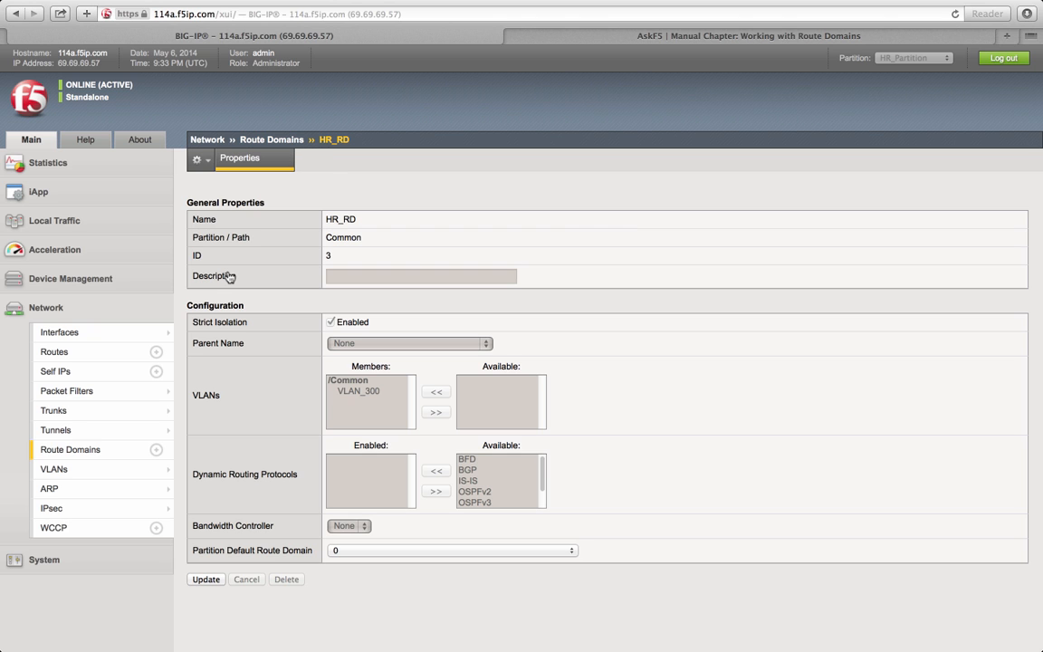
left_click(343, 551)
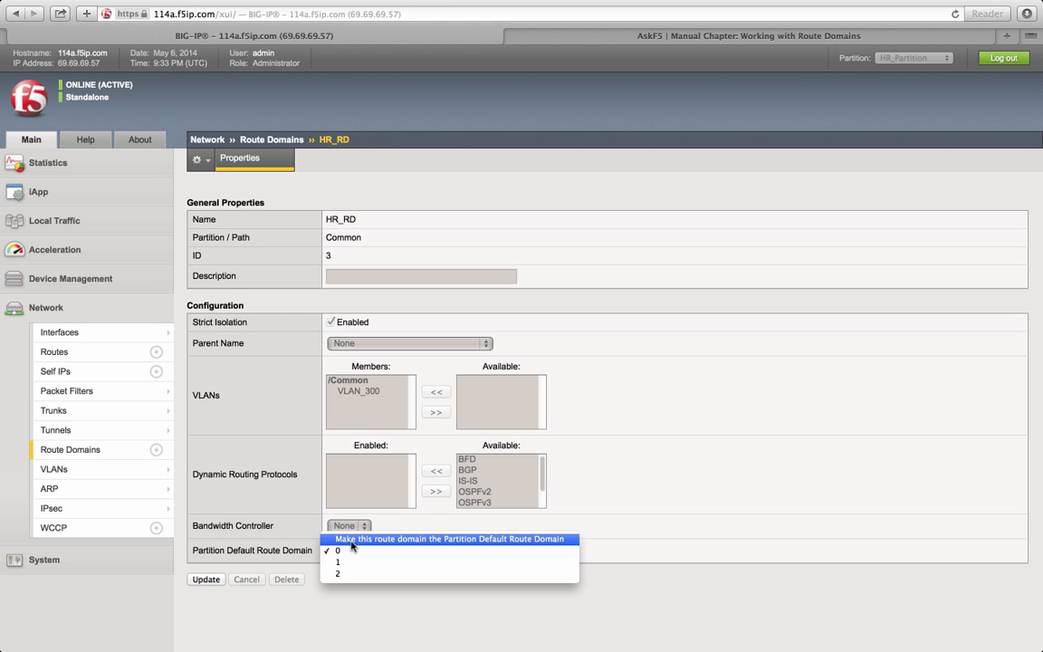
left_click(350, 540)
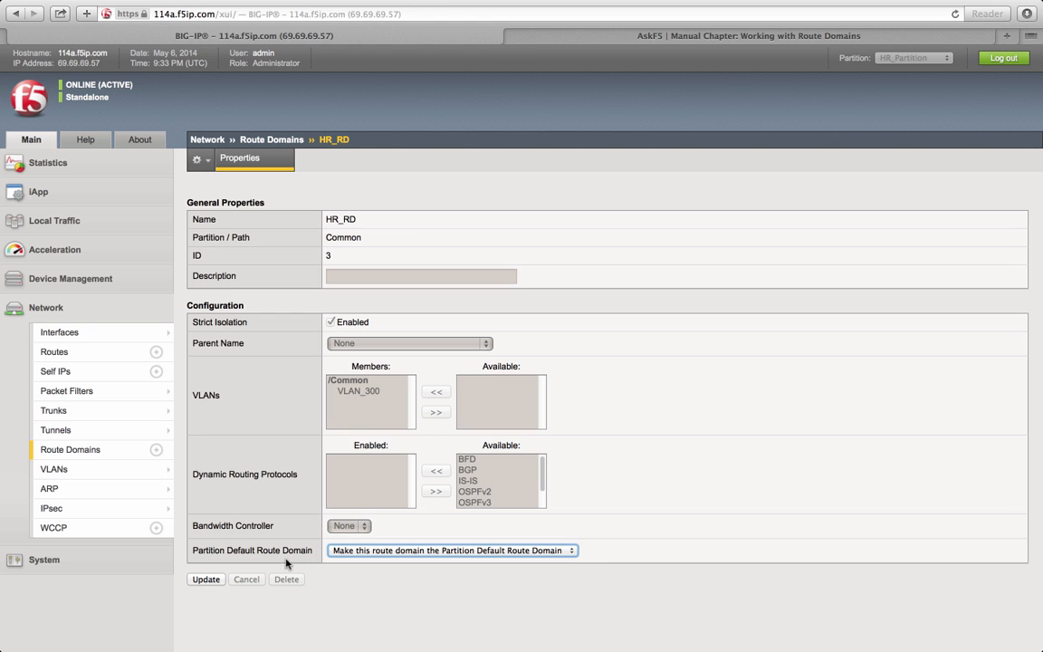
left_click(208, 579)
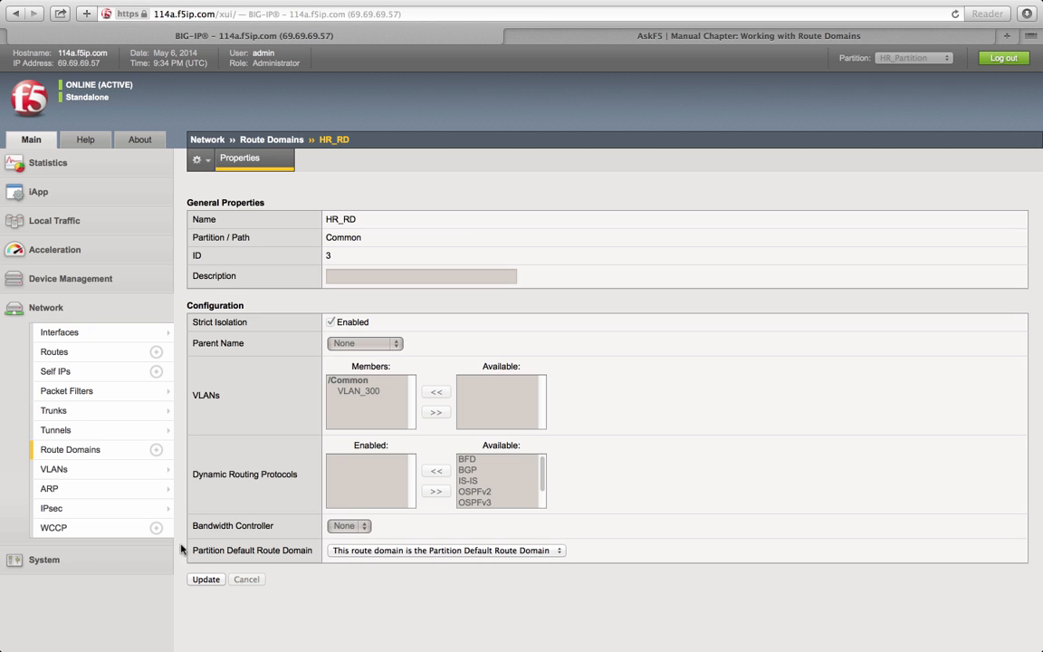
Compare the partition default in the route domain list for HR_Partition and for the Common partition
left_click(54, 560)
scroll(75, 513, "down", 1)
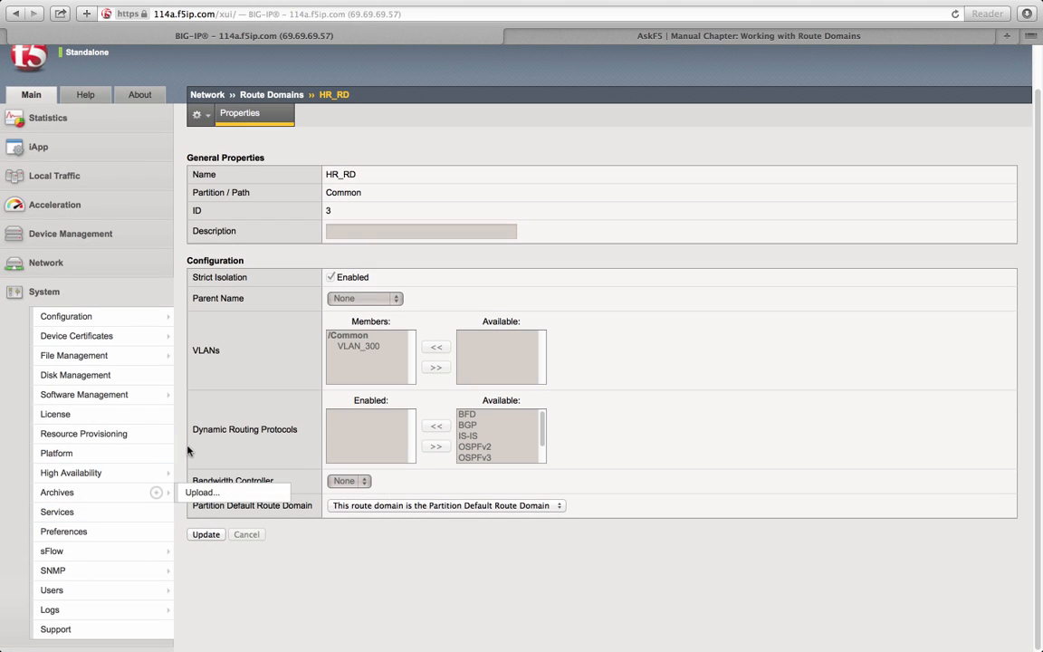
left_click(45, 263)
mouse_move(83, 414)
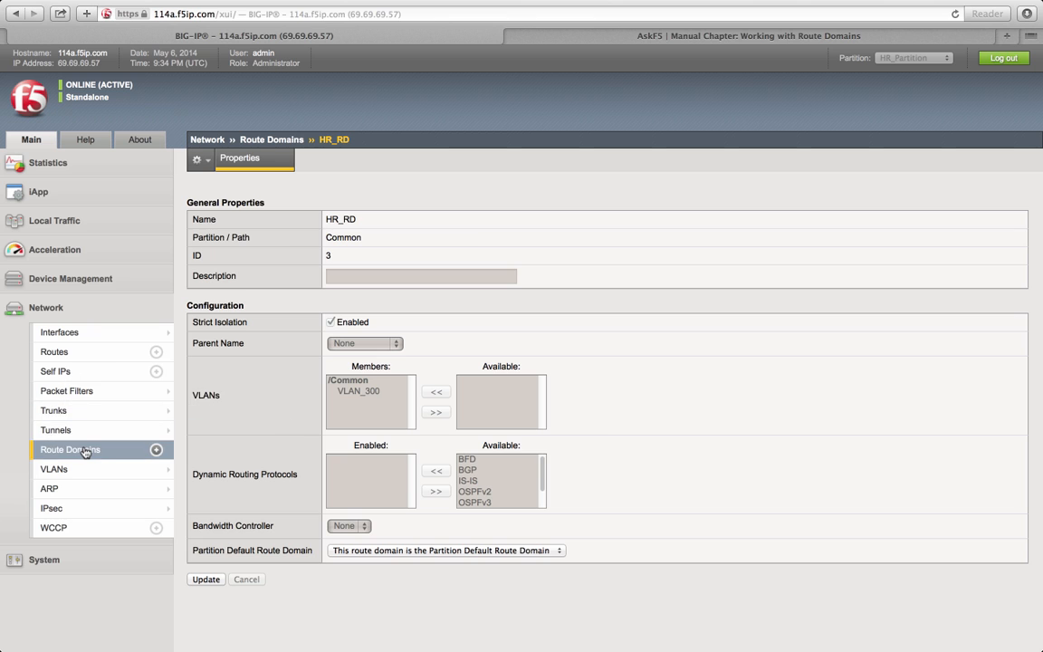
left_click(91, 450)
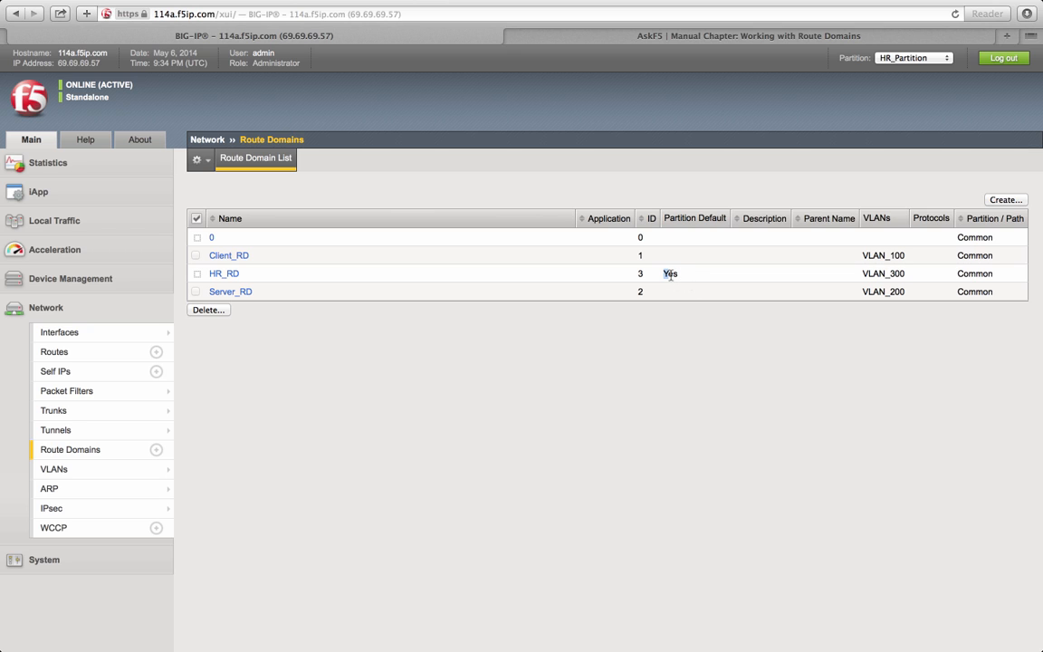
left_click_drag(662, 273, 681, 274)
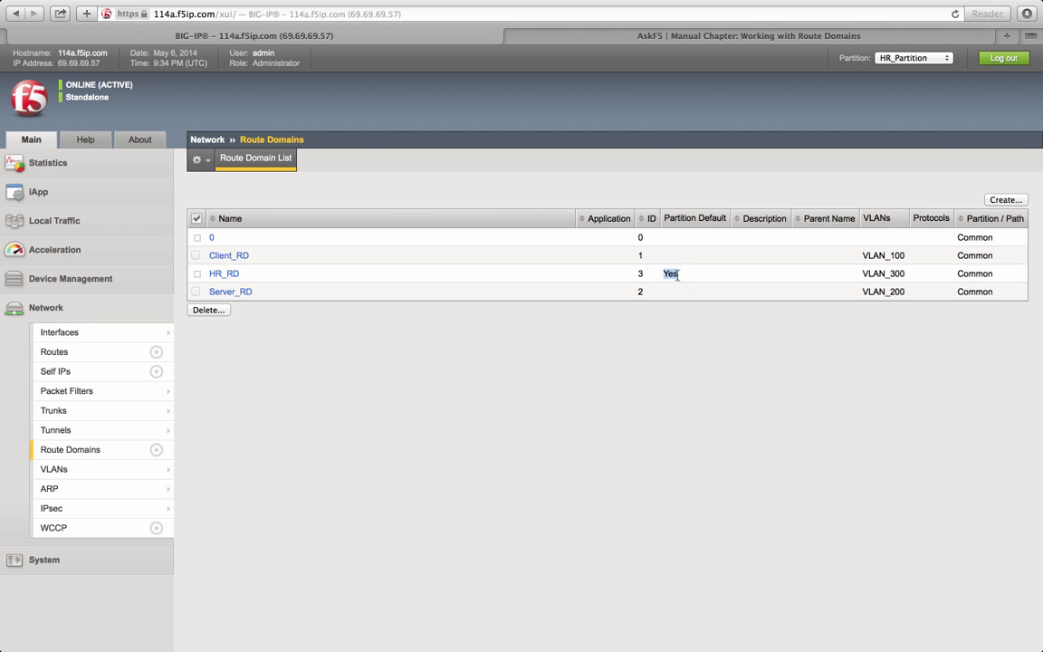
left_click(906, 57)
left_click(898, 46)
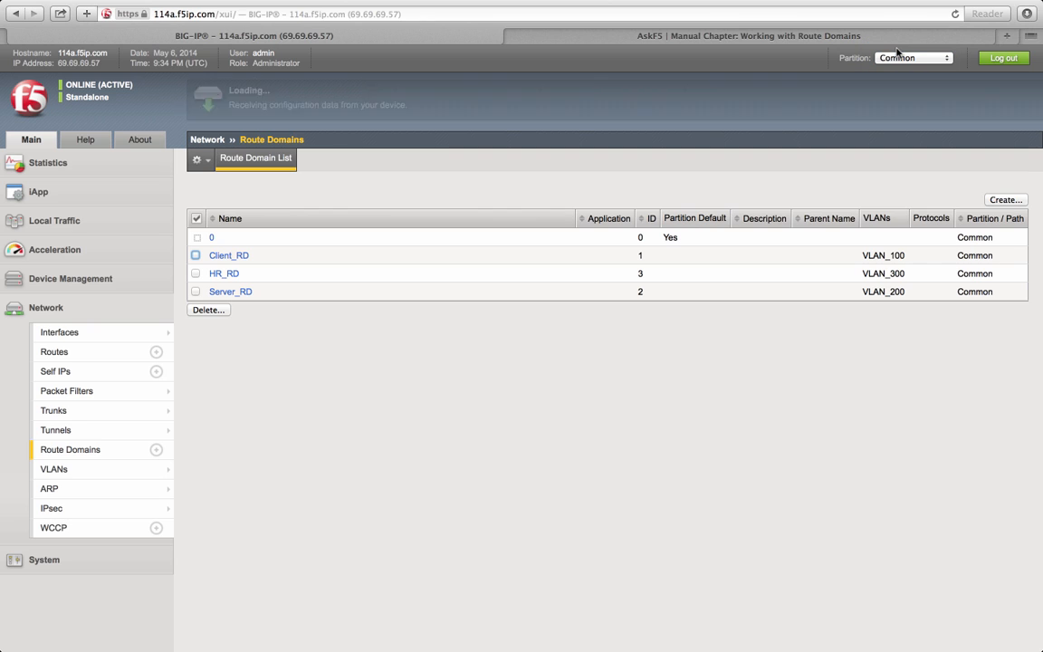
left_click_drag(681, 237, 654, 238)
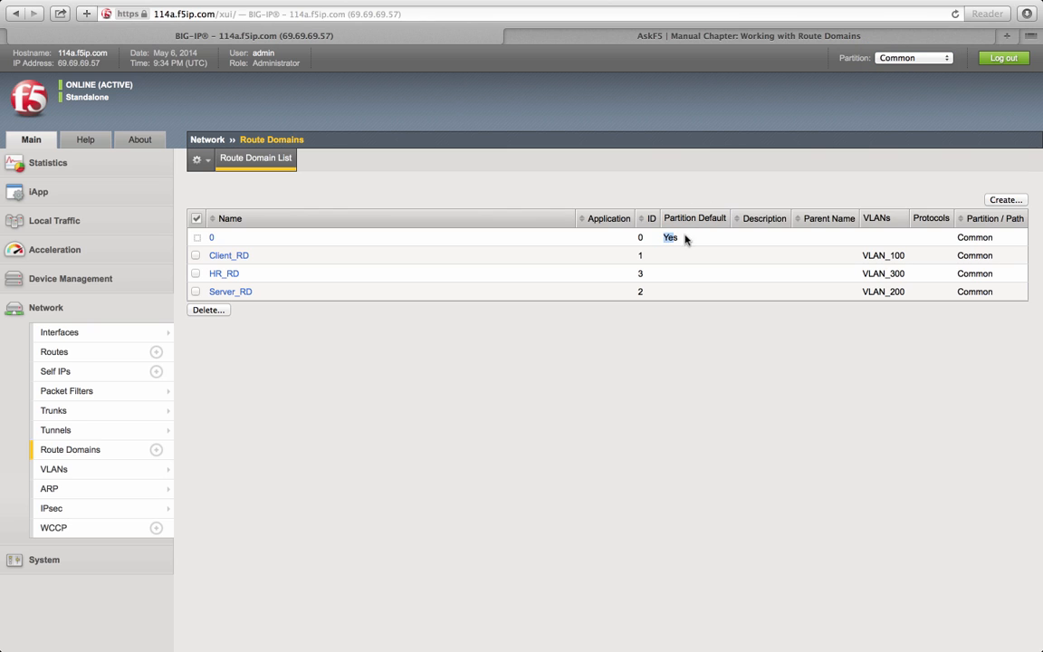
Switch the partition view to All [Read Only] and check each partition's default route domain in the partition list
left_click(926, 58)
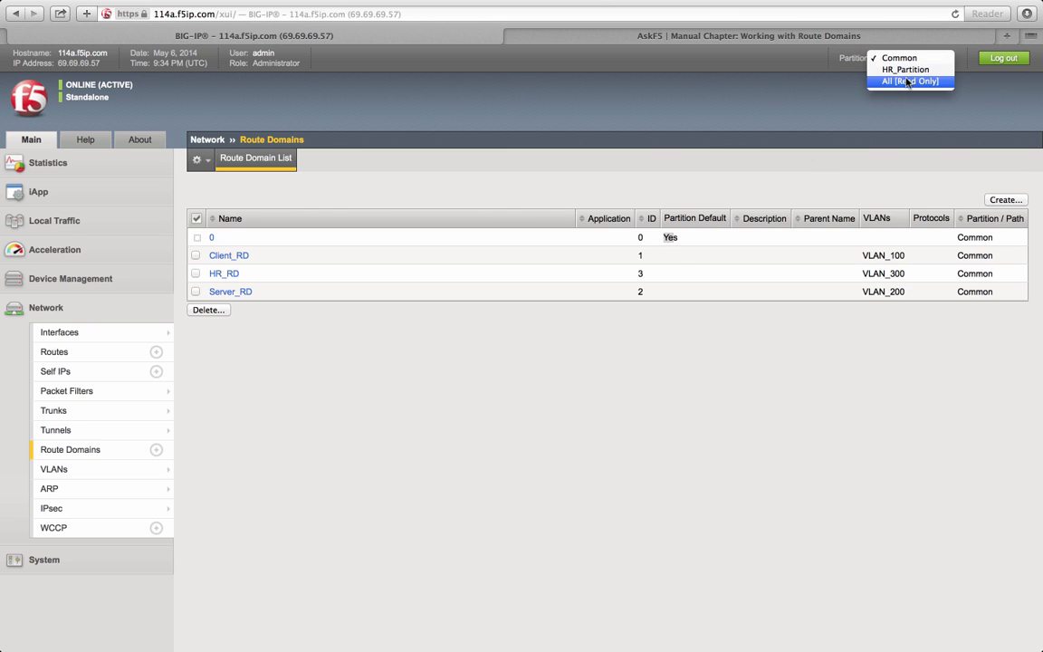
left_click(909, 81)
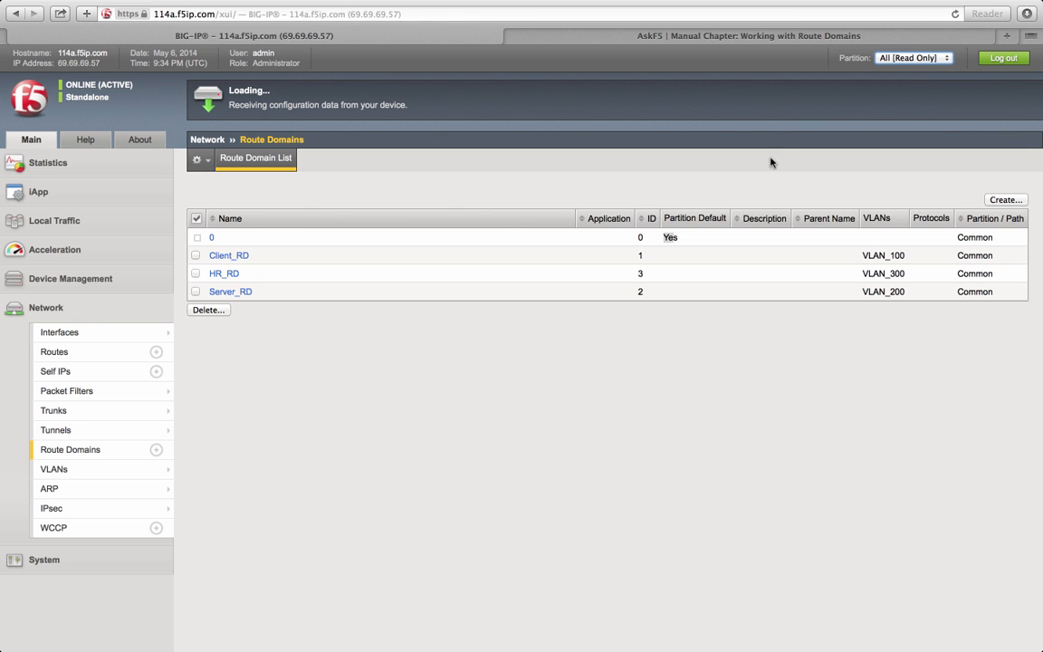
left_click(913, 58)
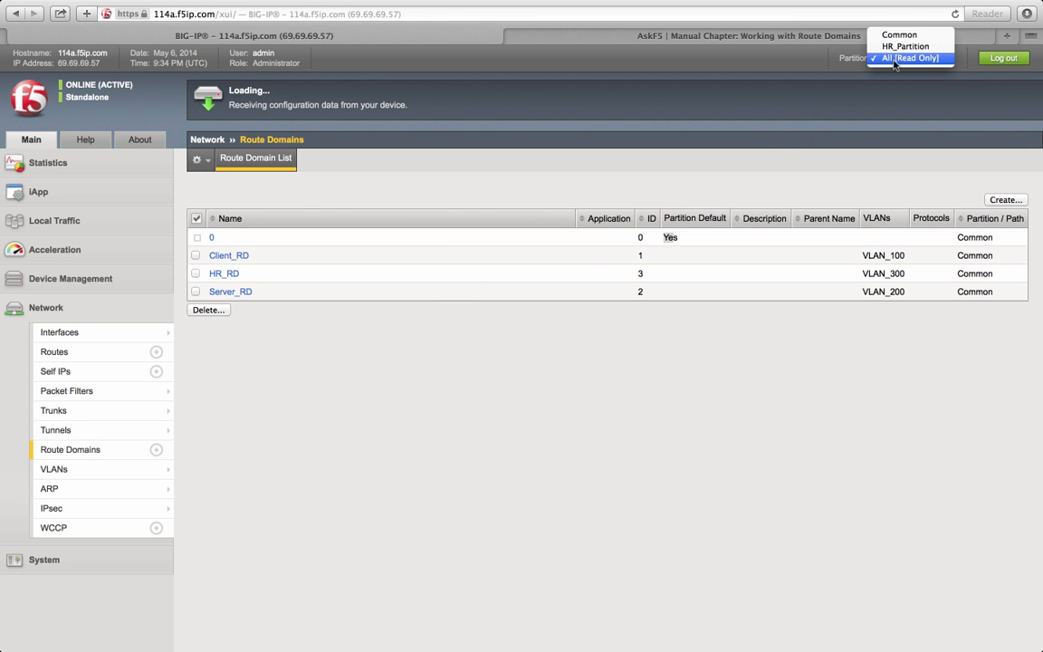
left_click(496, 434)
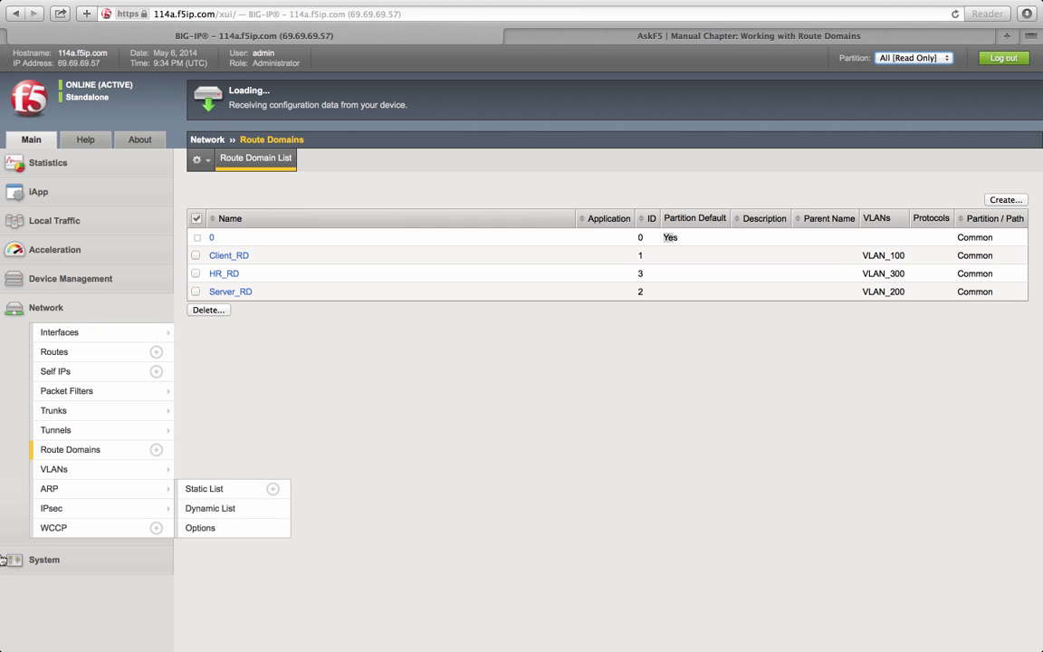
left_click(46, 558)
scroll(86, 543, "down", 2)
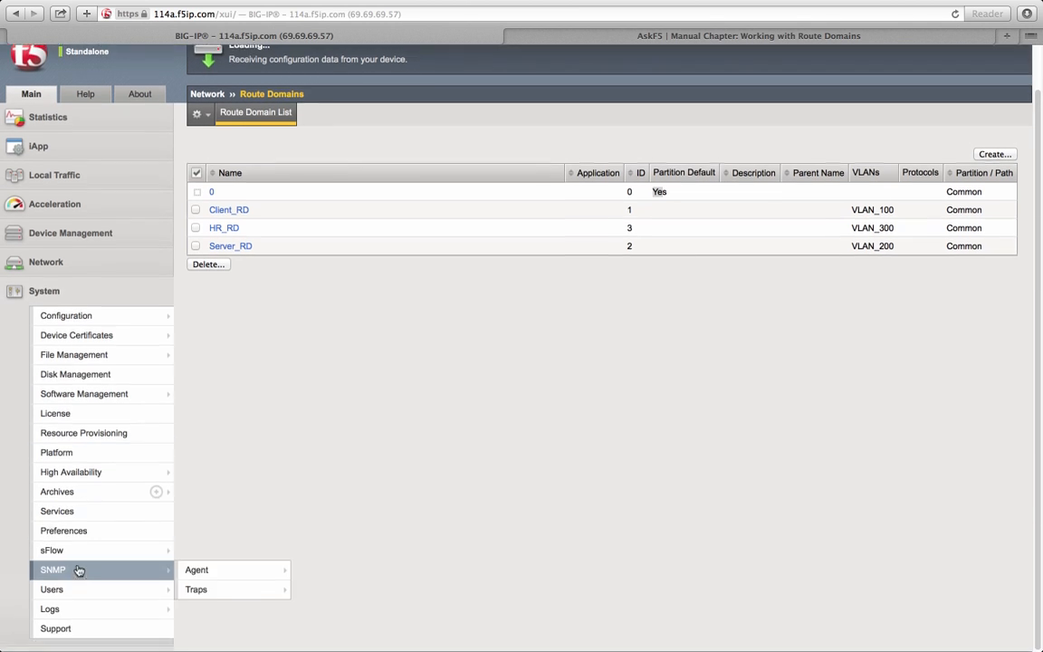
mouse_move(77, 571)
left_click(197, 592)
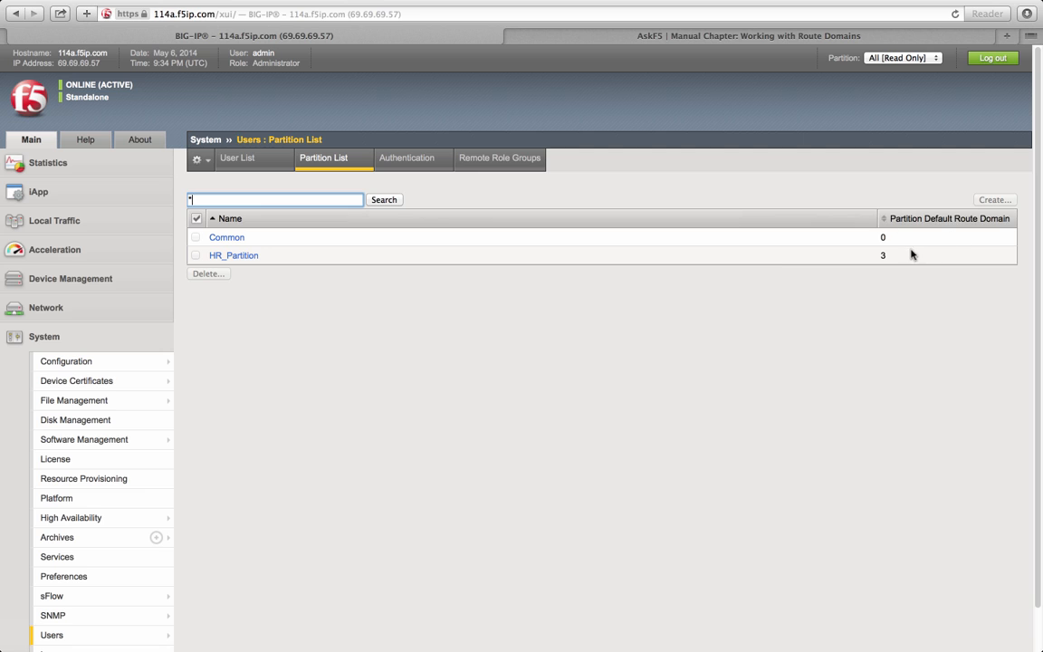
left_click(847, 251)
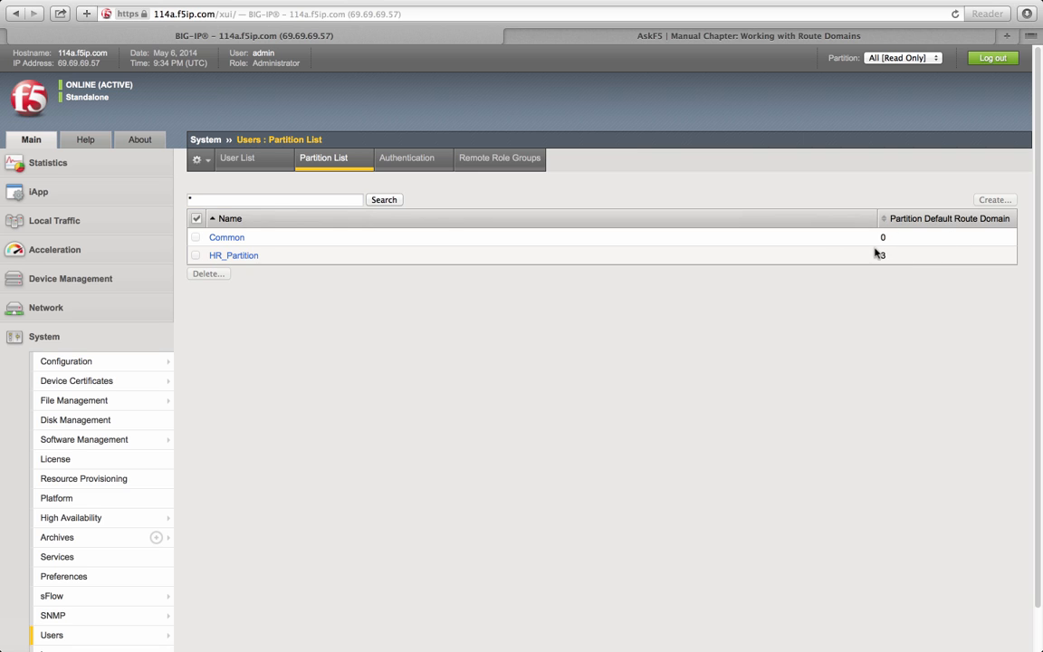
Show the user list, switch the partition to Common, and start creating a new user account
left_click(239, 169)
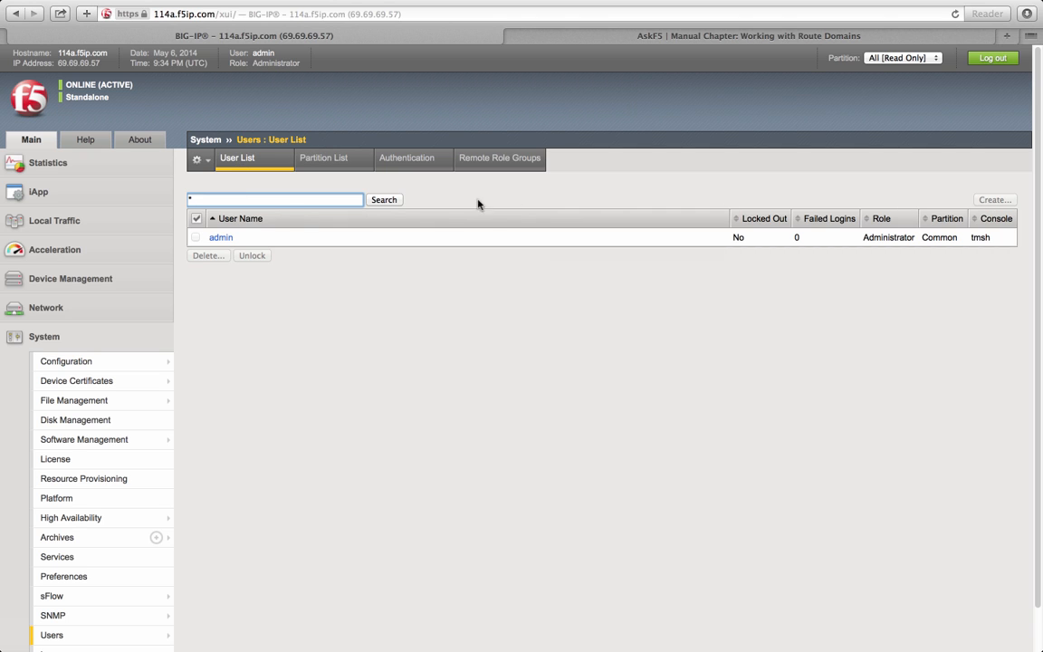
left_click(926, 60)
left_click(892, 35)
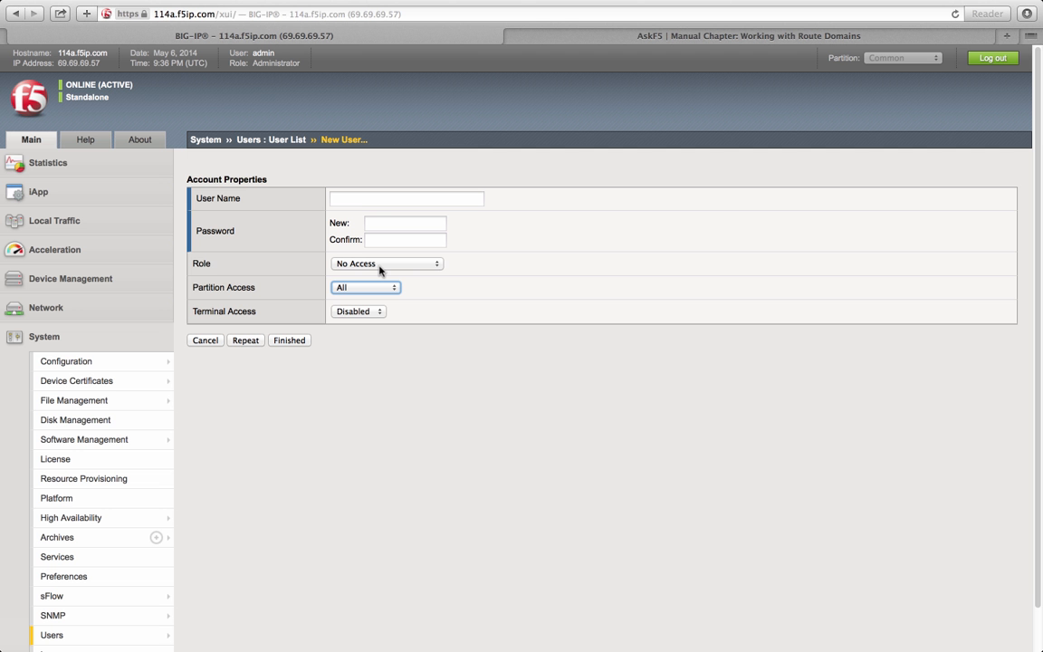
Try the Administrator role for the new account, settle on Operator instead, and limit its partition access to HR_Partition
left_click(379, 265)
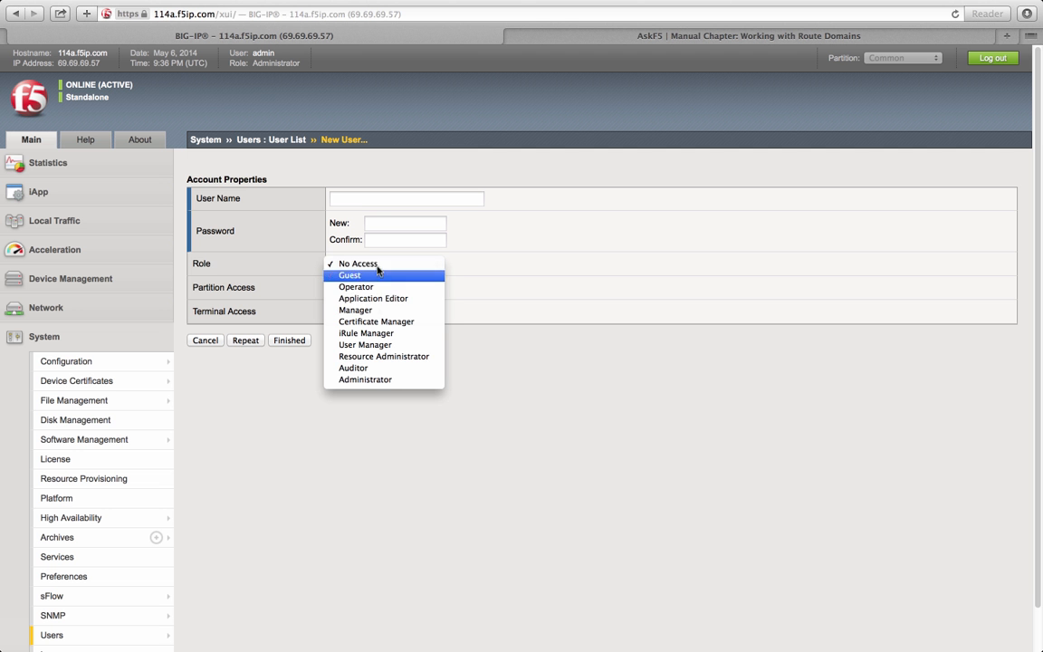
left_click(366, 380)
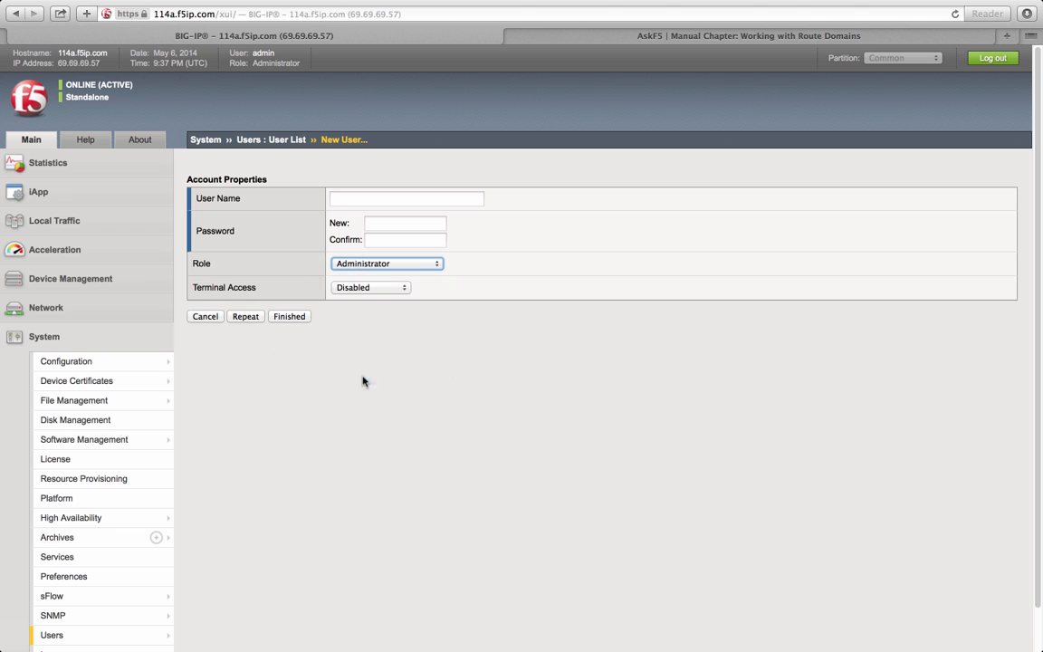
left_click(385, 263)
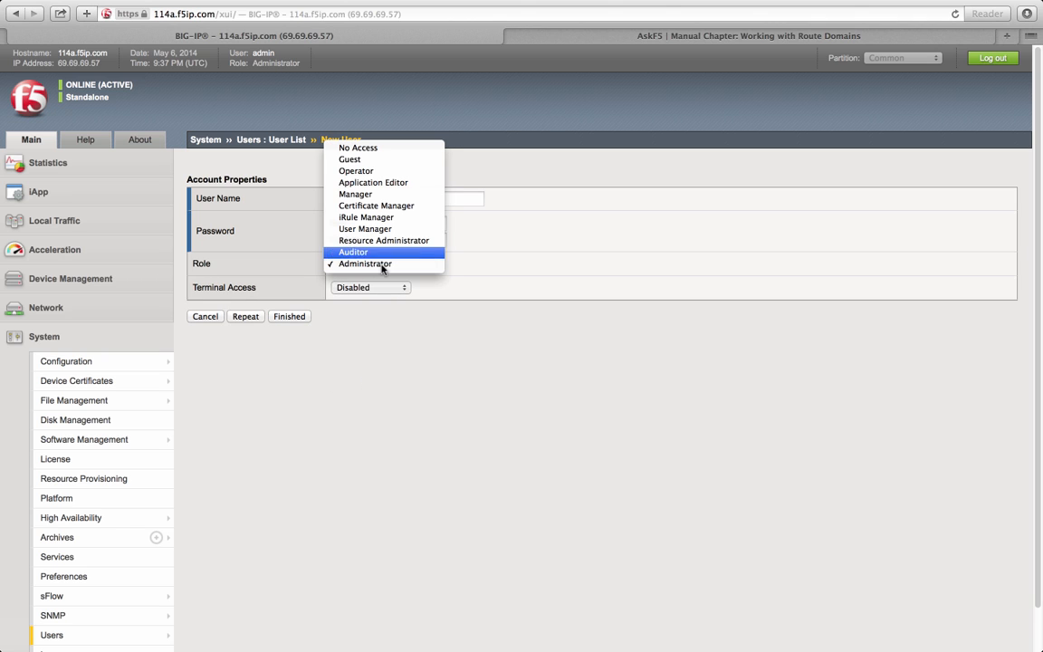
left_click(363, 172)
left_click(380, 289)
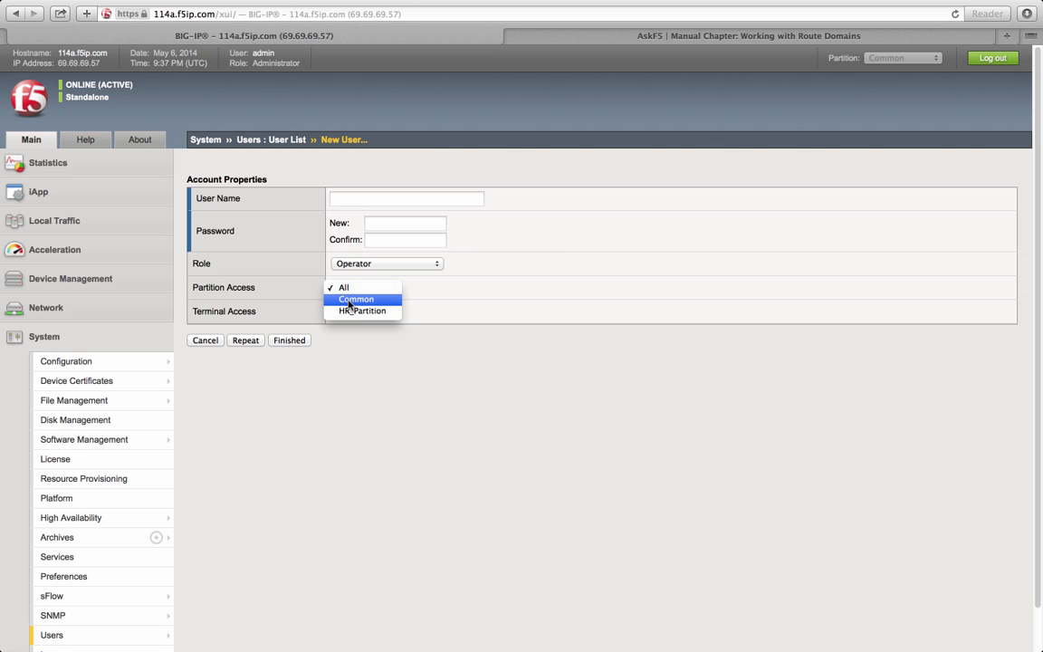
left_click(350, 313)
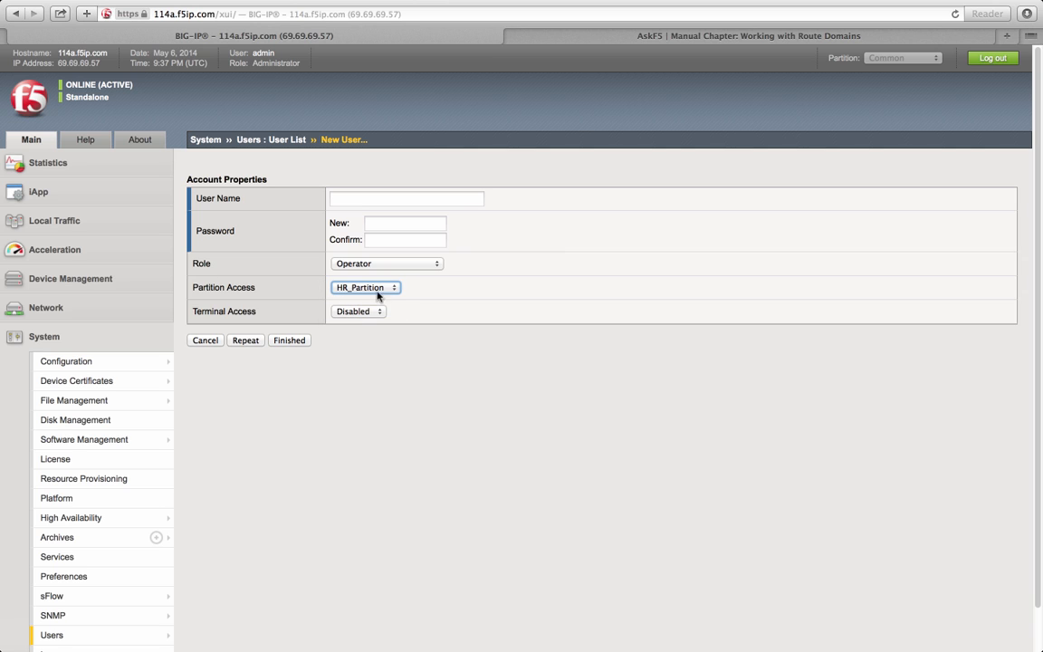
Set the new account's role to Manager and review the other available roles, keeping Manager selected
left_click(389, 264)
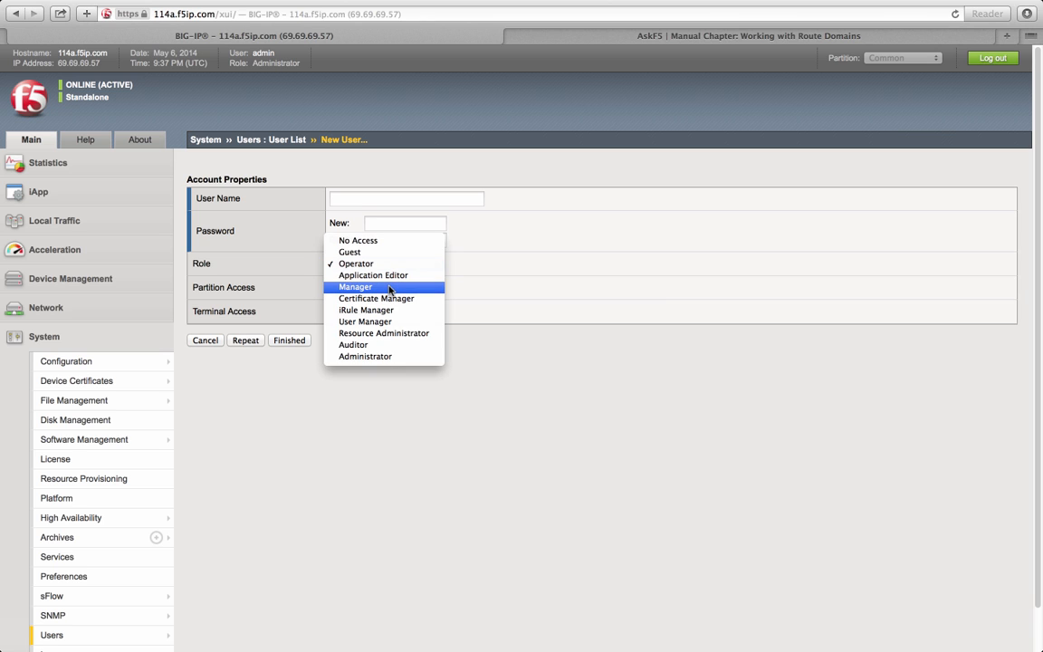
left_click(390, 288)
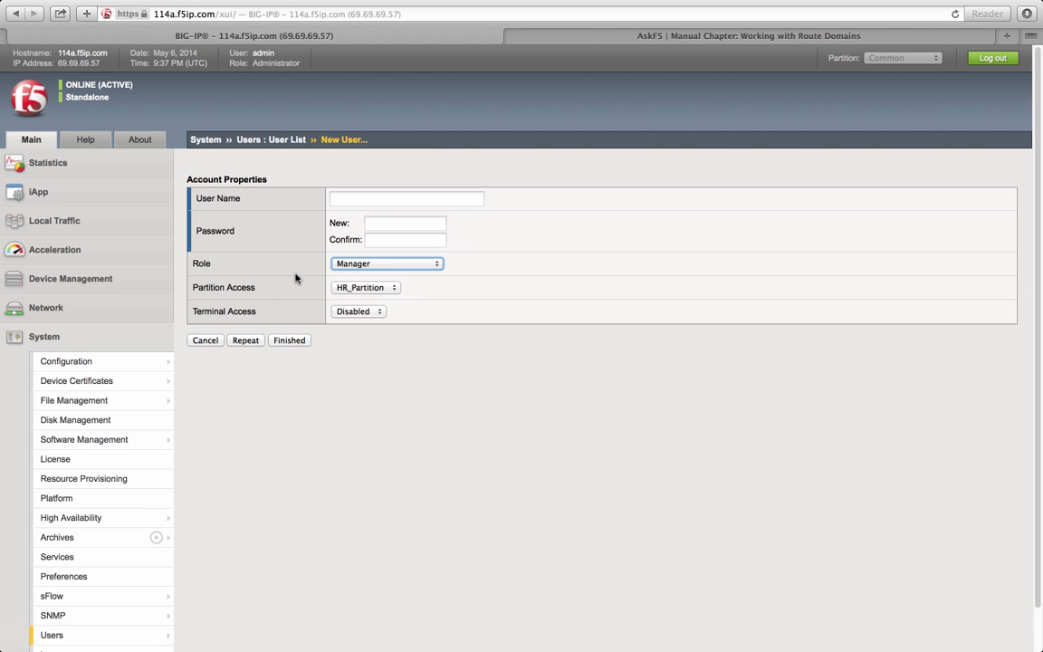
left_click(367, 266)
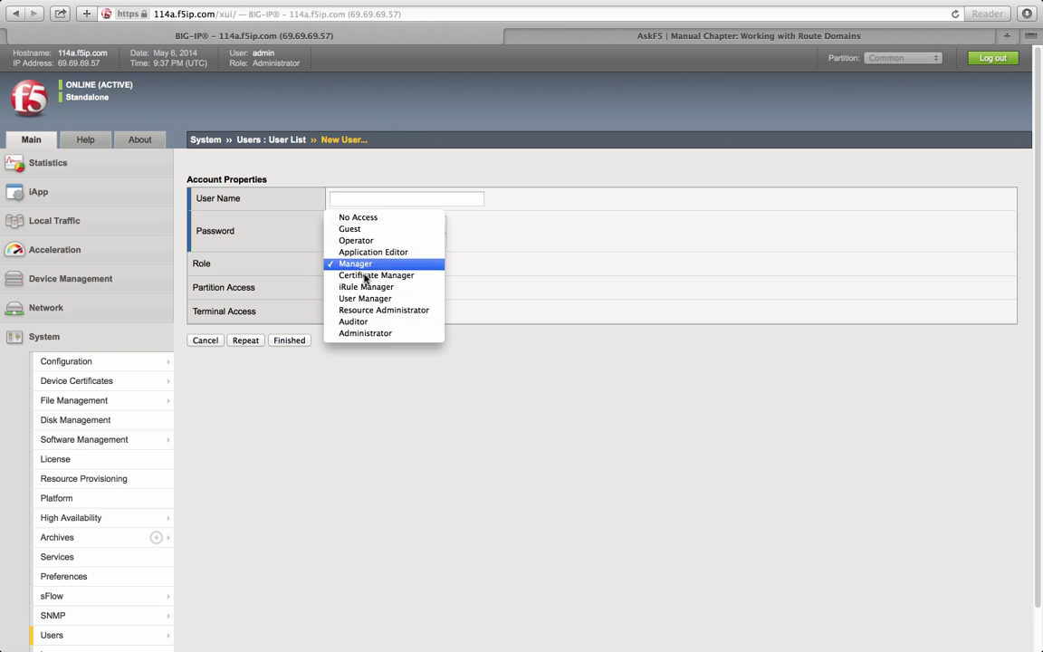
left_click(363, 264)
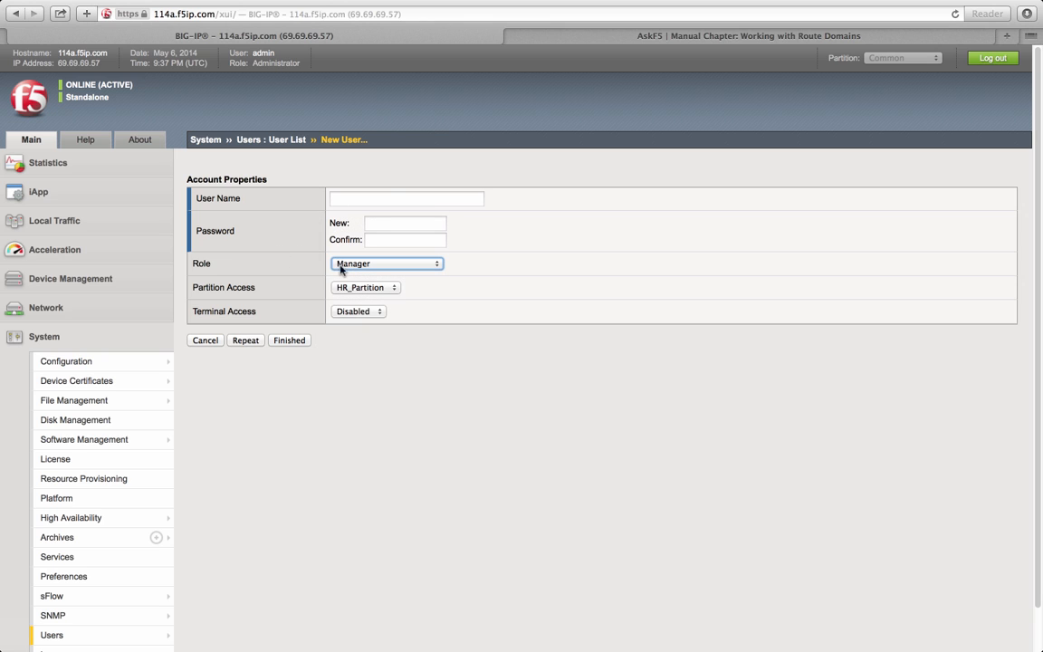
left_click(351, 265)
left_click(290, 247)
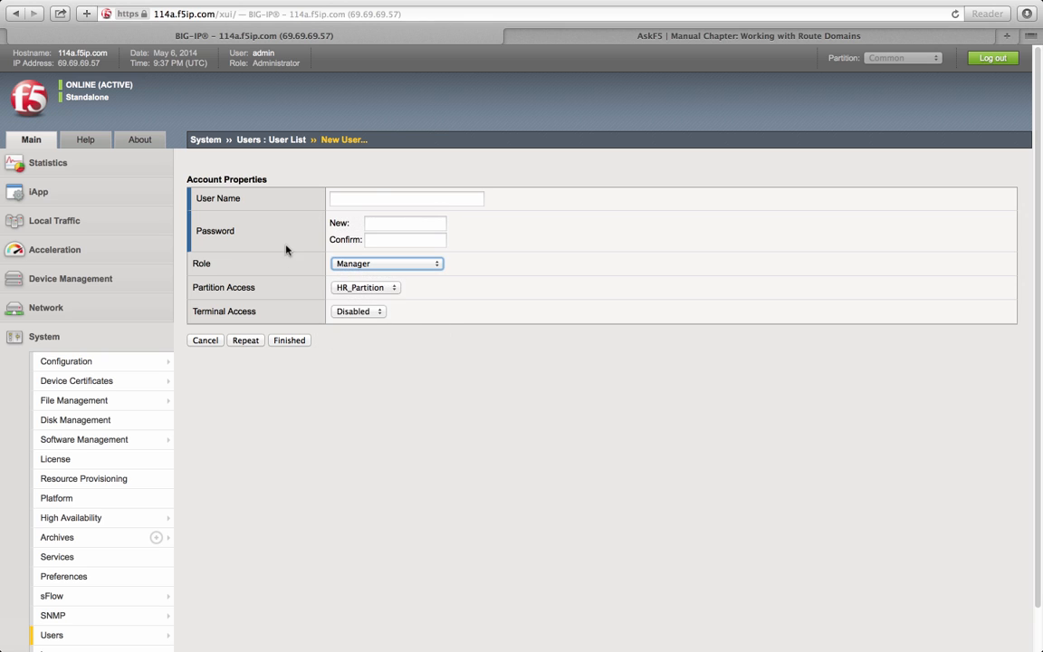